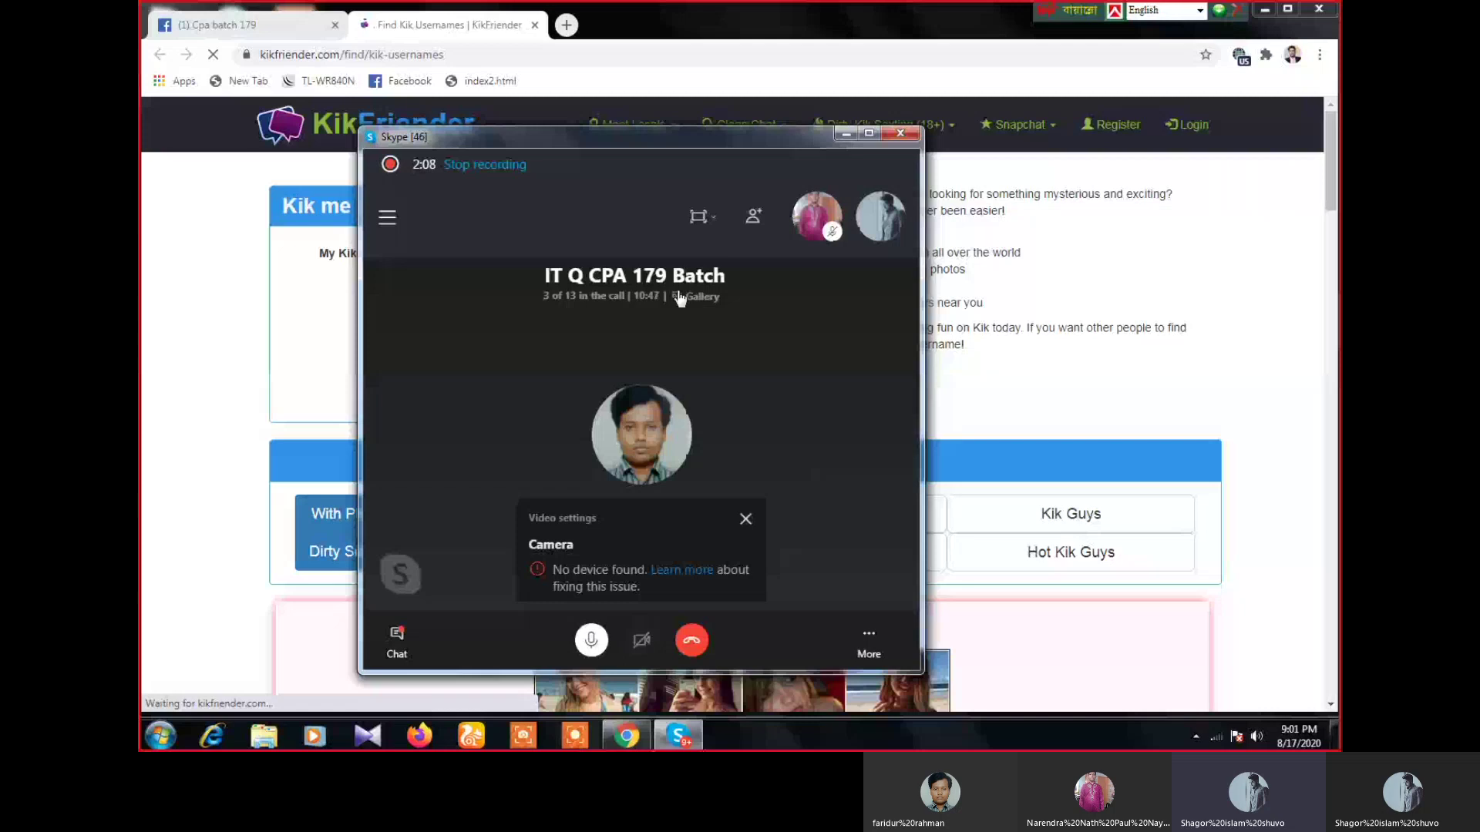
# - Bring the KikFriender page forward and start entering the Kik username
pyautogui.click(490, 261)
pyautogui.write('saman')
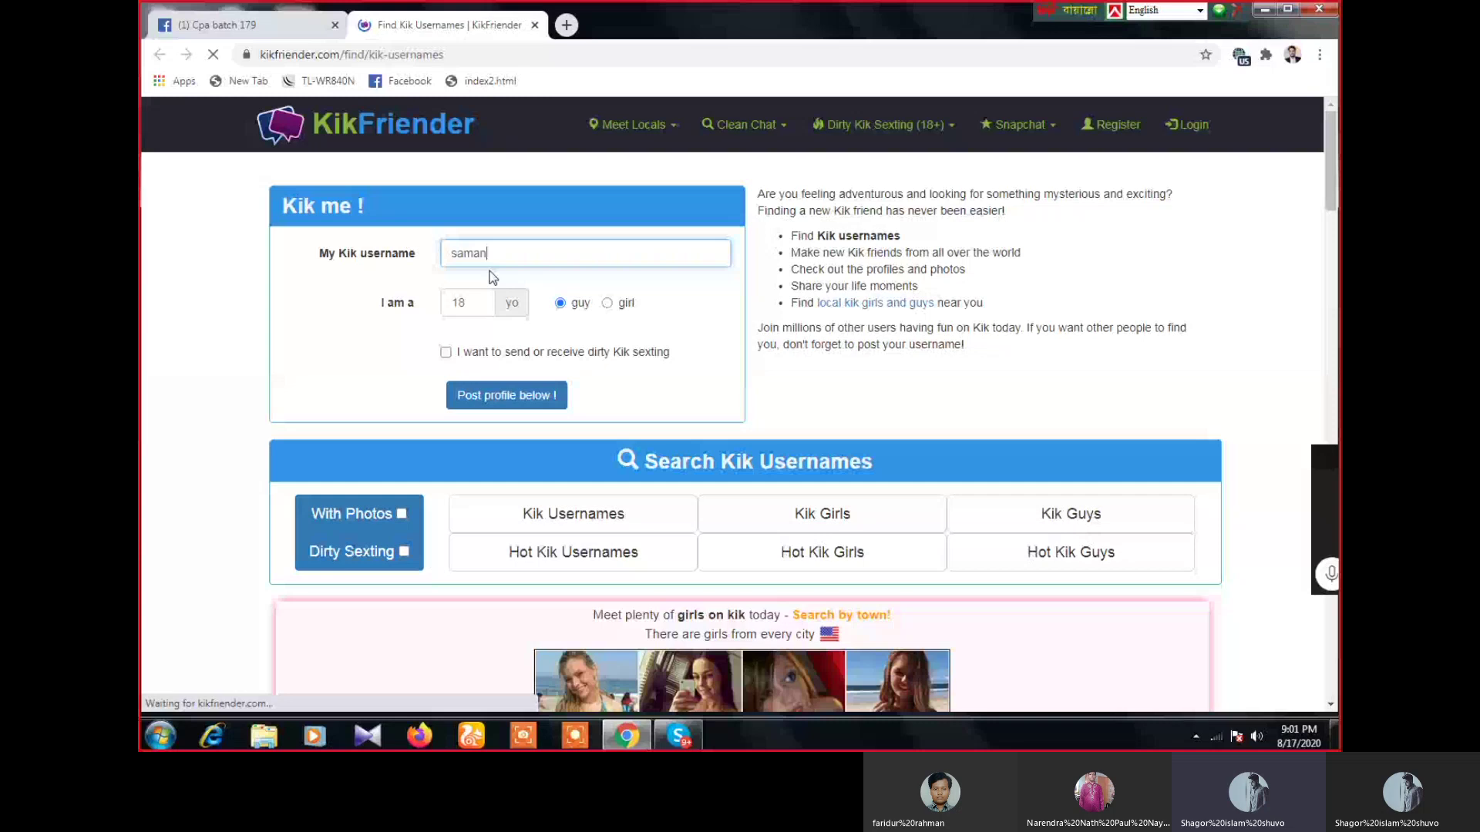
# - Complete the Kik username, set age 25 as a girl, tick dirty sexting, and post the profile
pyautogui.write('tha')
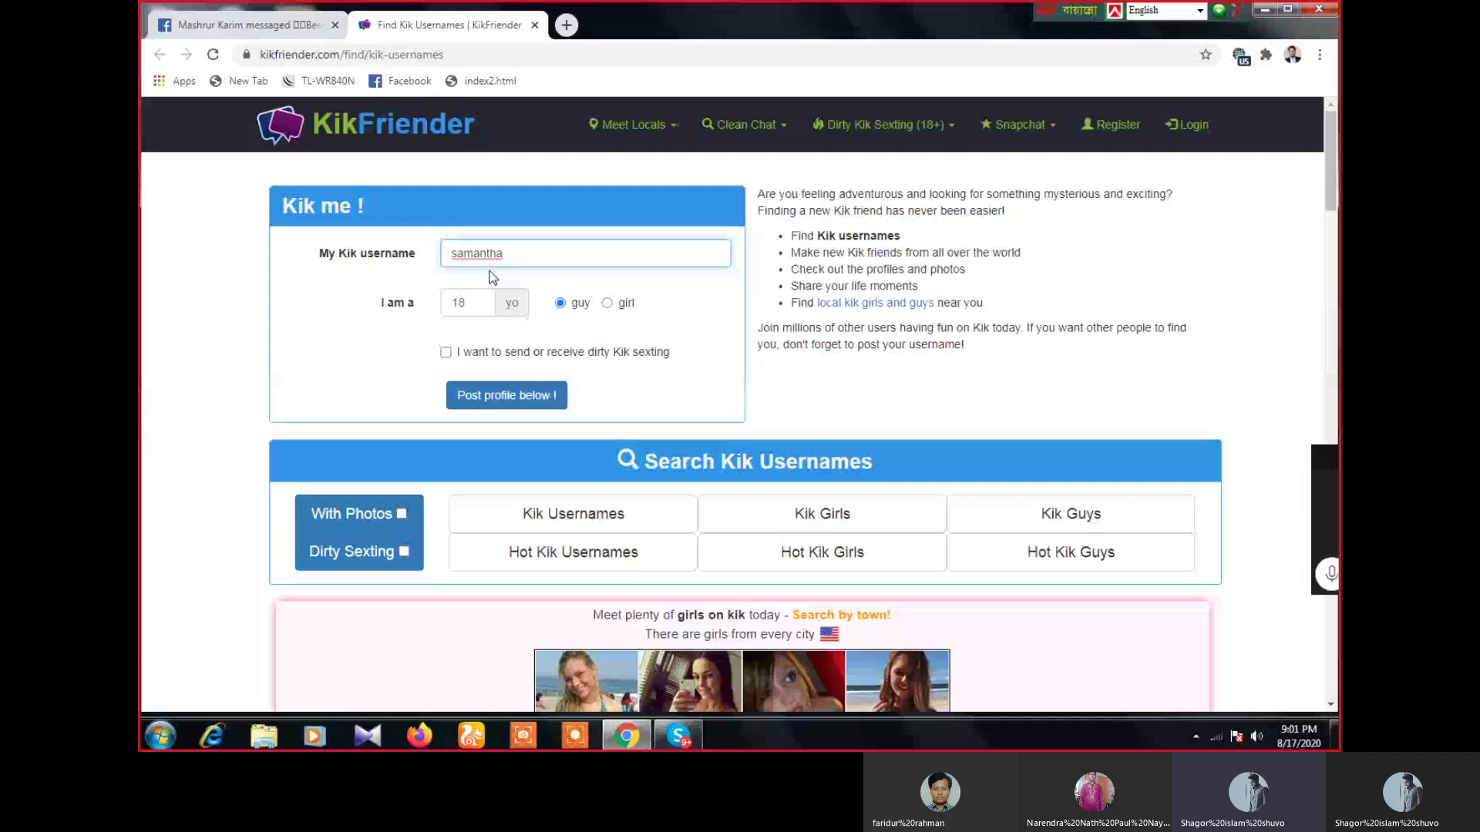
pyautogui.write('77')
pyautogui.click(469, 303)
pyautogui.write('25')
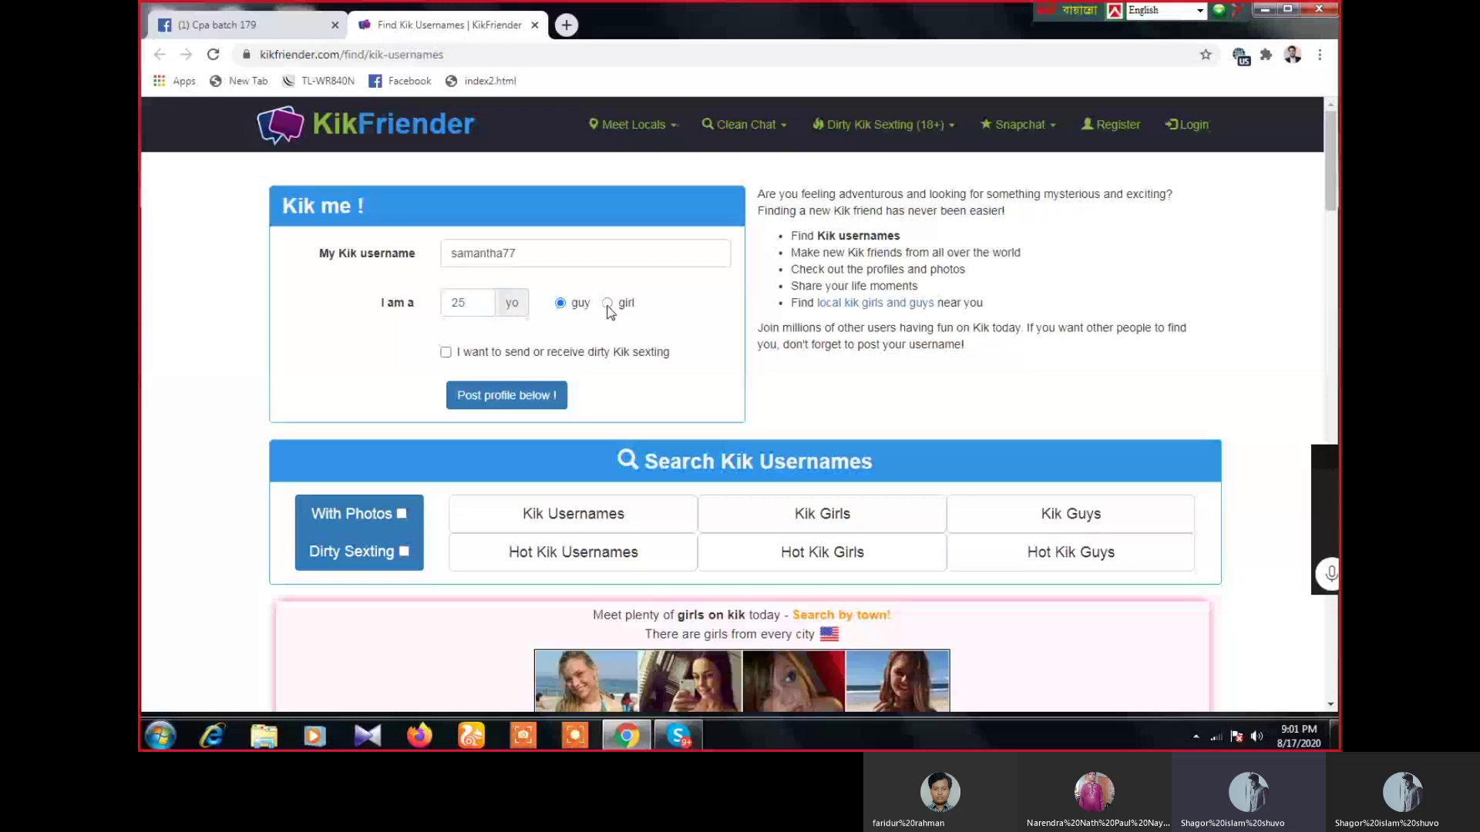
pyautogui.click(607, 304)
pyautogui.click(446, 352)
pyautogui.click(509, 395)
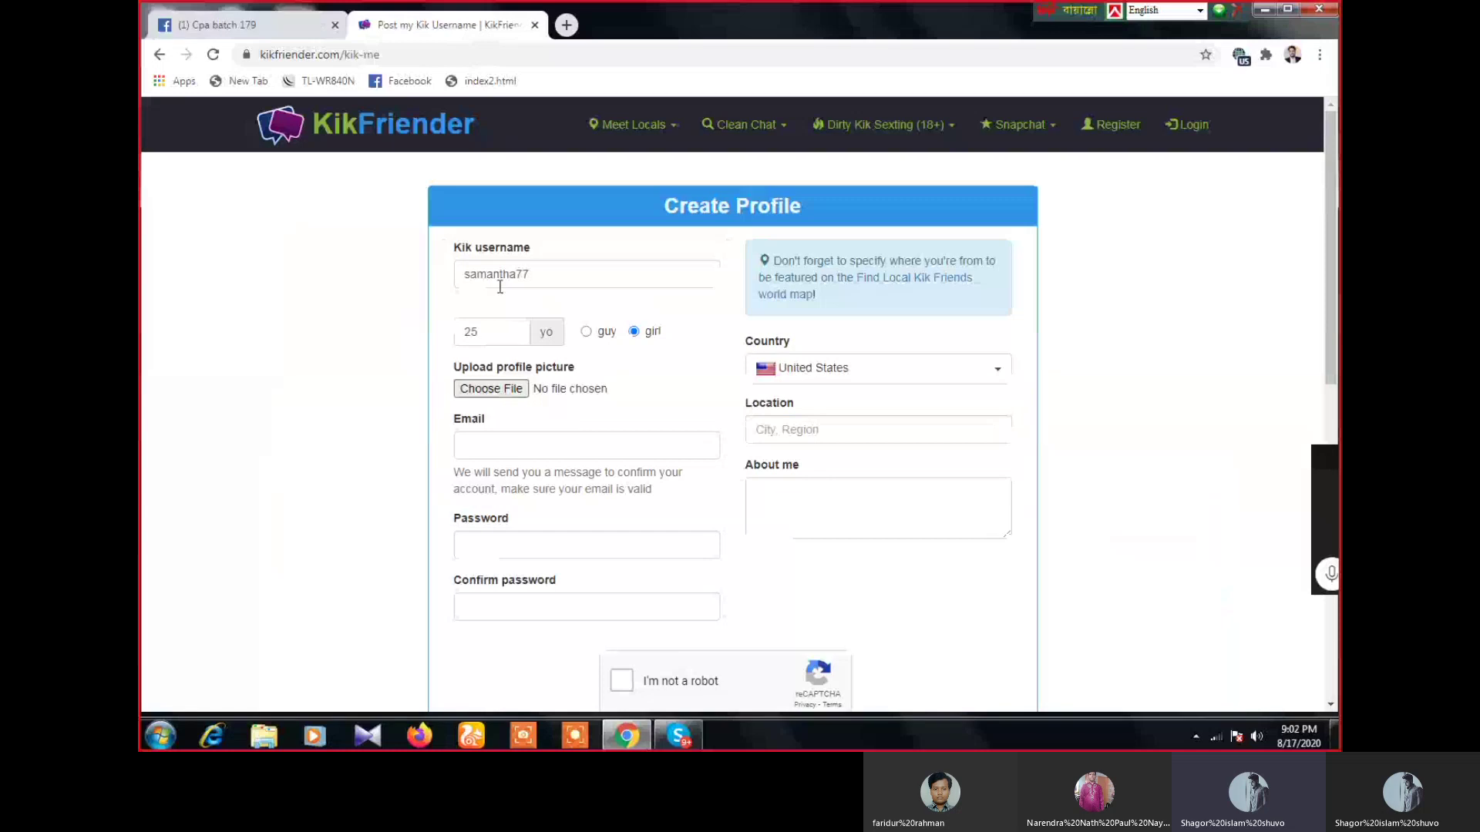
# - Select the full Kik username text in the Create Profile form
pyautogui.click(530, 286)
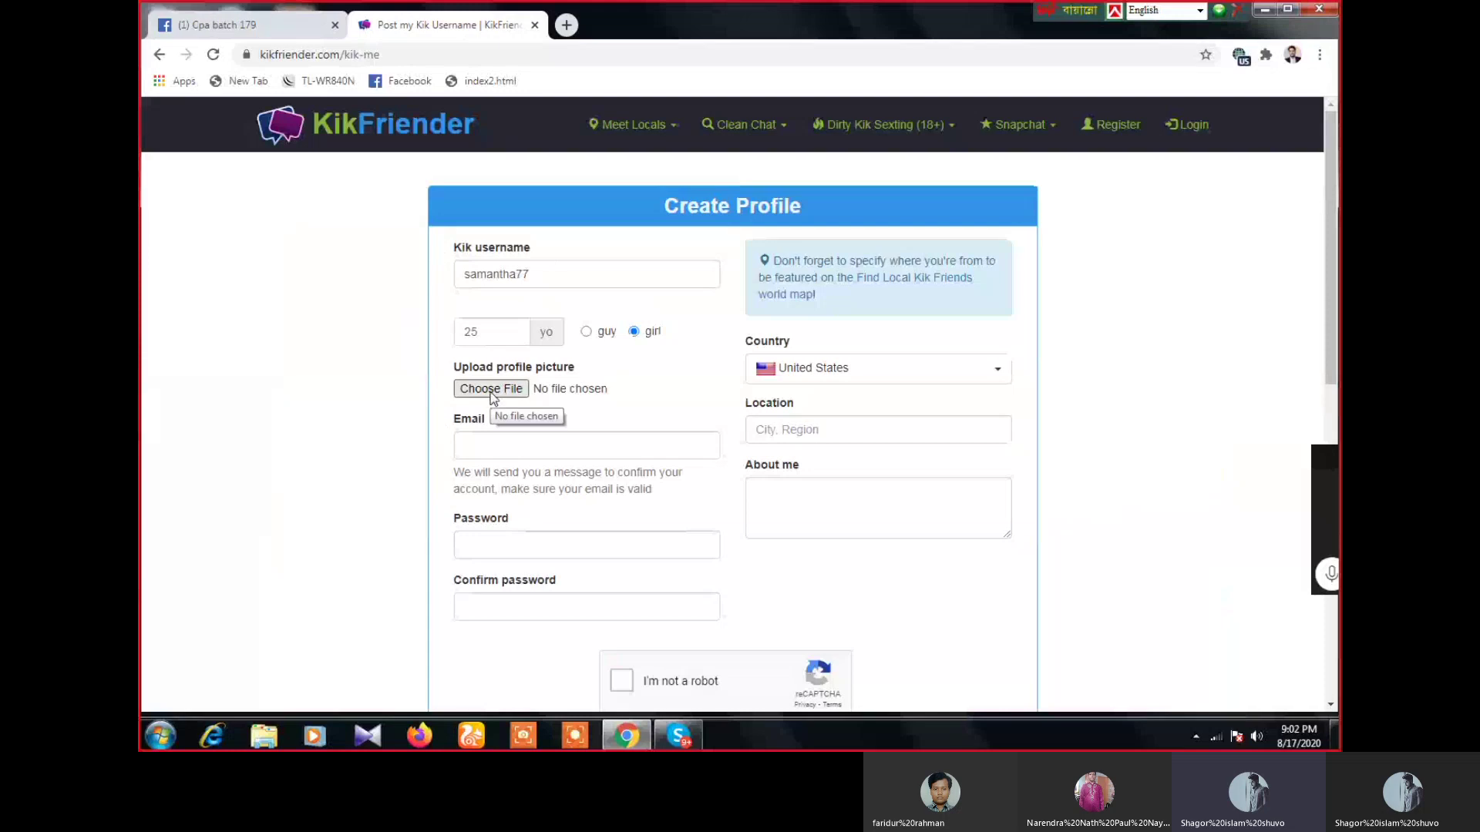
pyautogui.click(512, 276)
pyautogui.moveTo(532, 275); pyautogui.dragTo(467, 284)
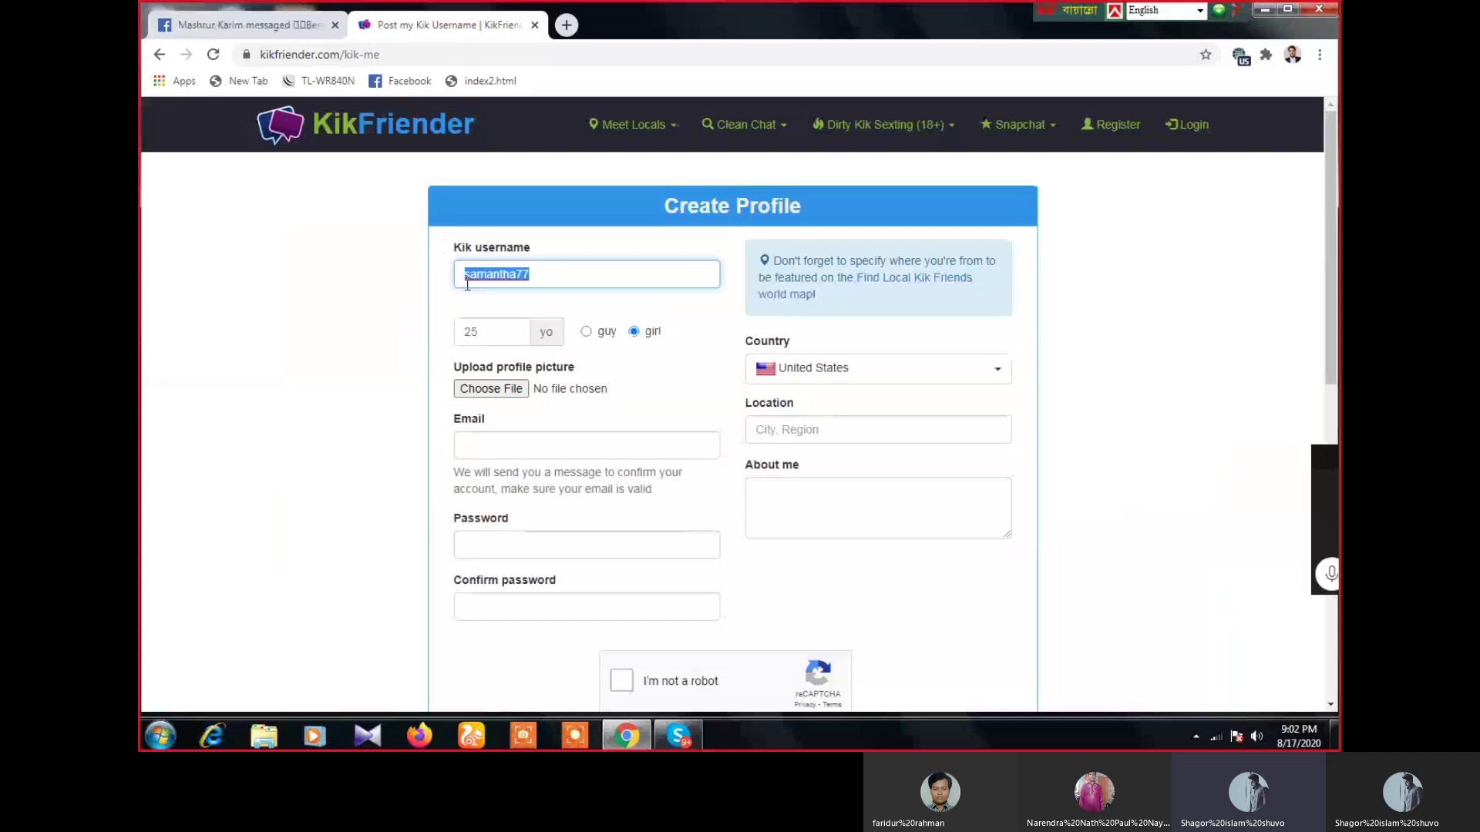
pyautogui.click(505, 277)
pyautogui.moveTo(535, 276); pyautogui.dragTo(438, 291)
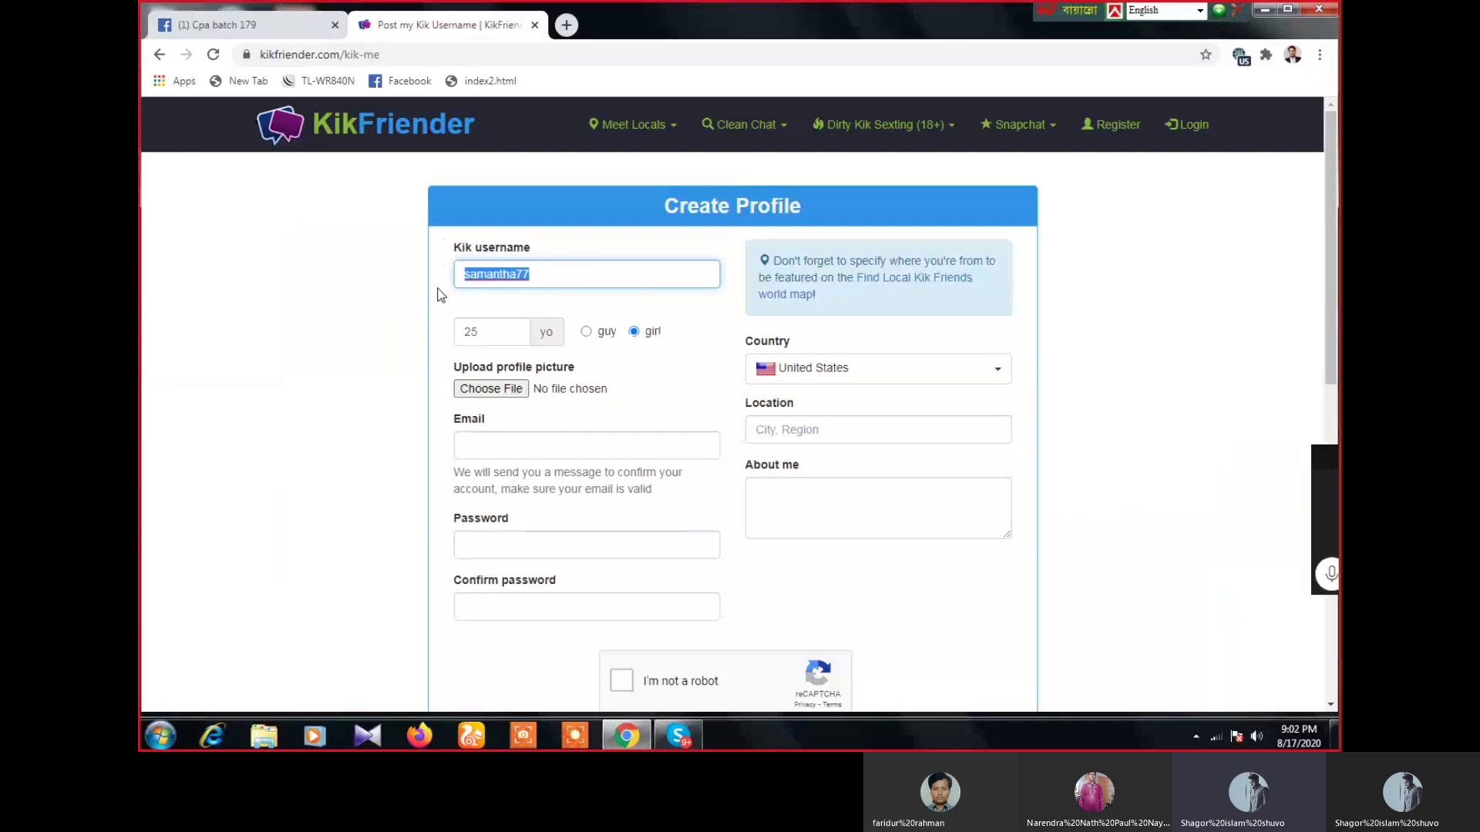
# - Skip the profile picture, focus the Email field, and open a blank new tab
pyautogui.click(493, 390)
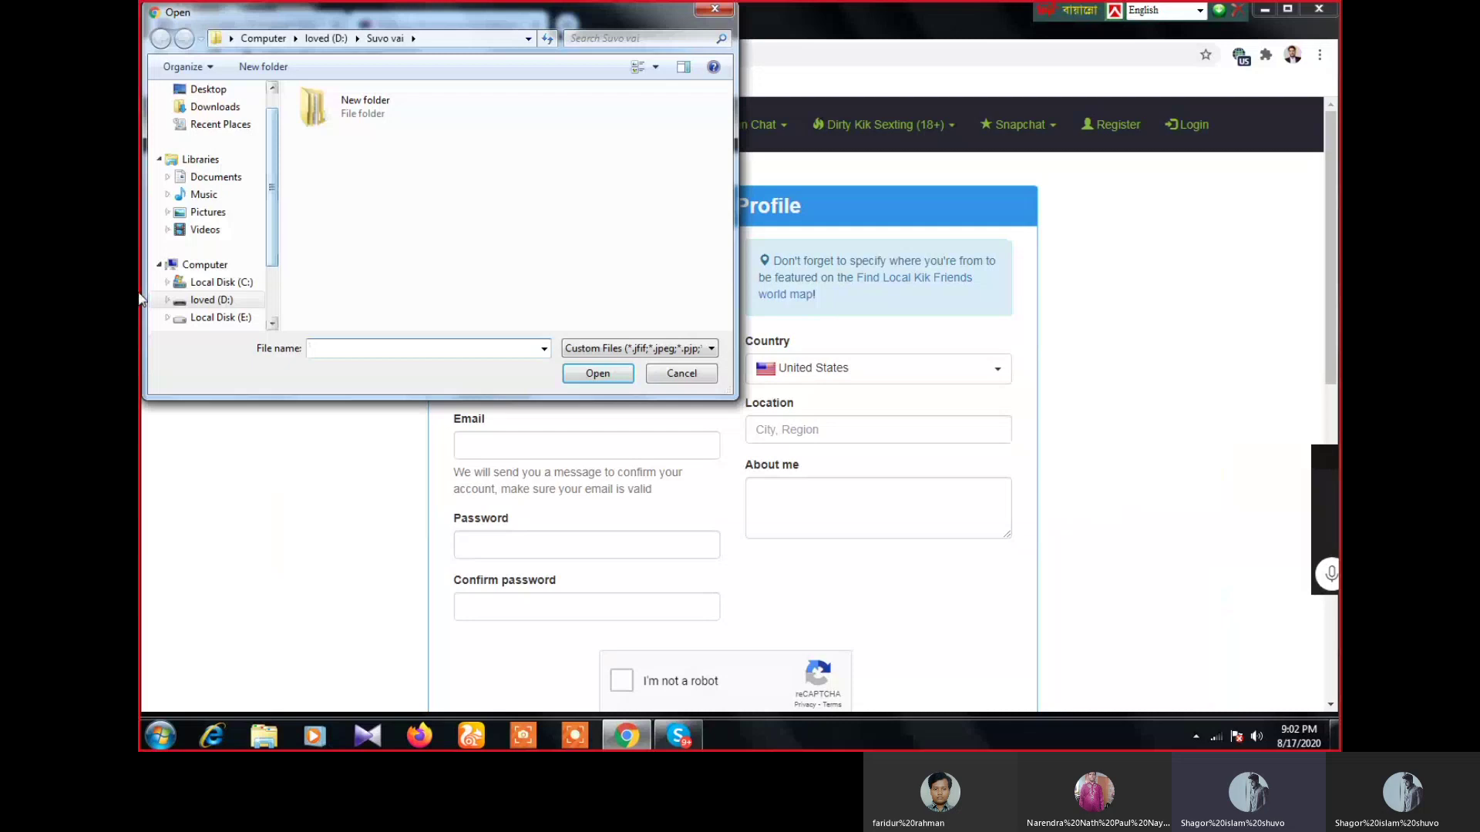
pyautogui.click(676, 374)
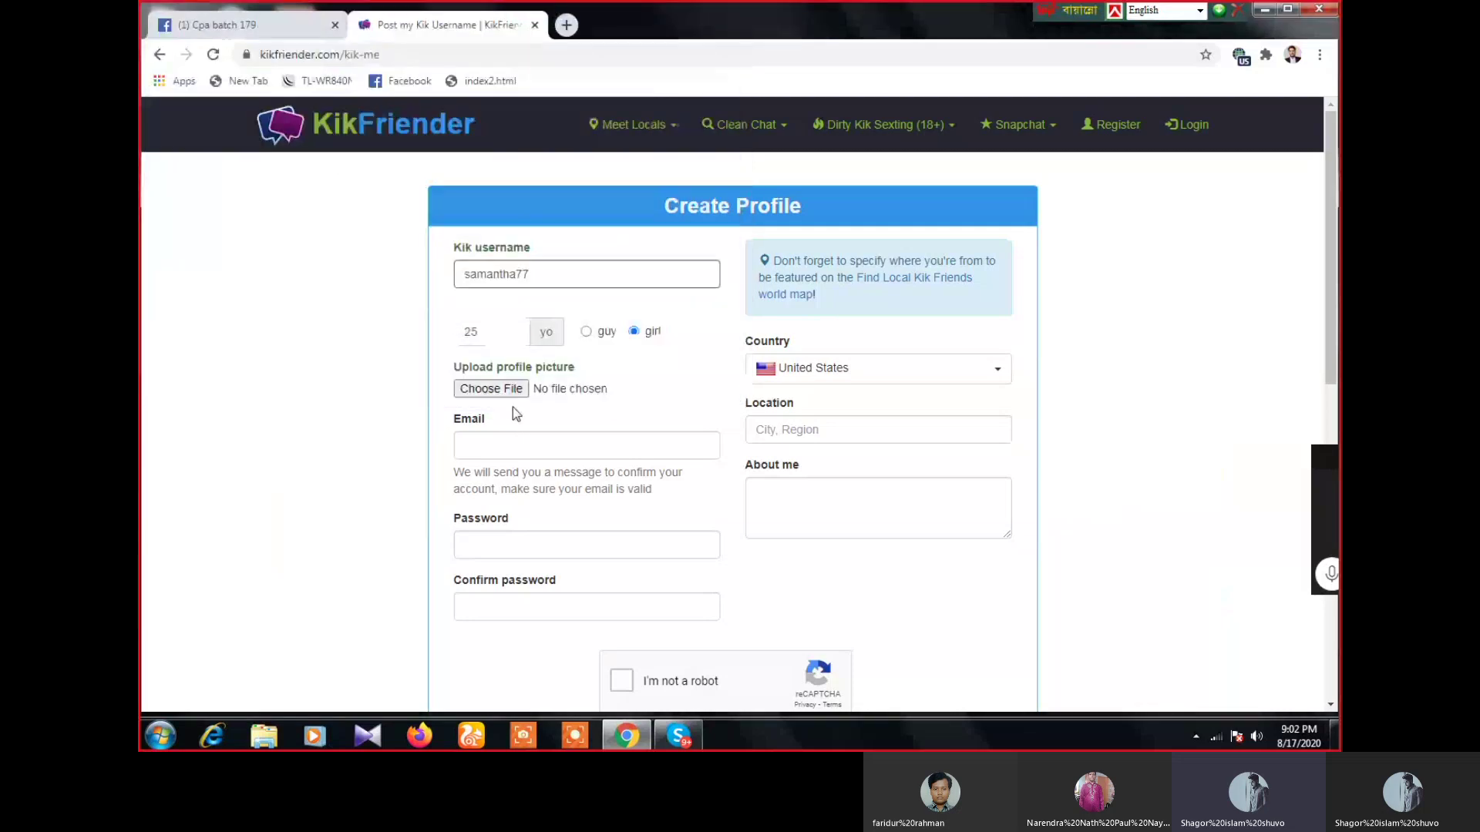
pyautogui.scroll(-1, 512, 407)
pyautogui.click(503, 366)
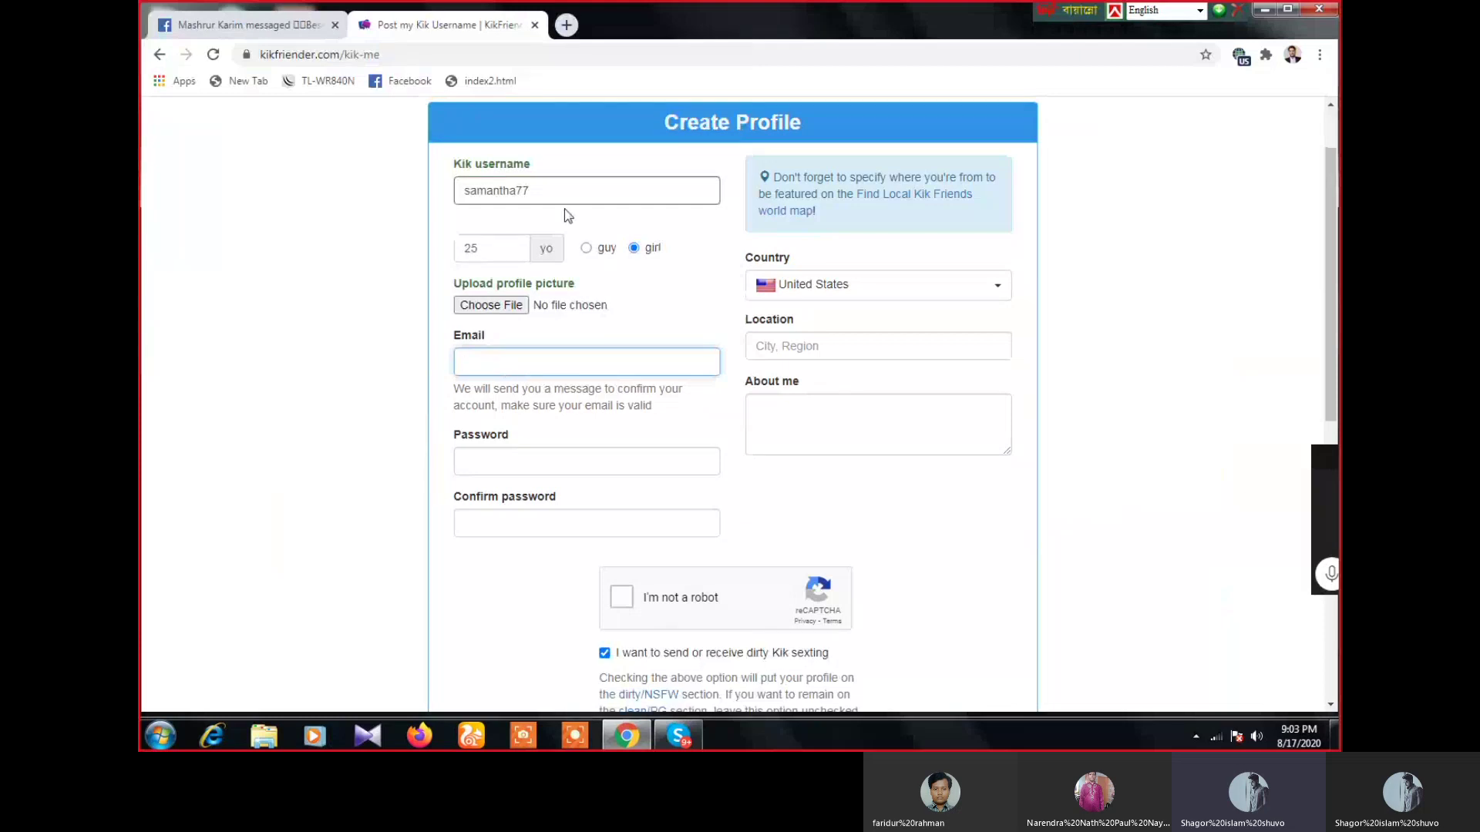
pyautogui.hotkey('ctrl', 't')
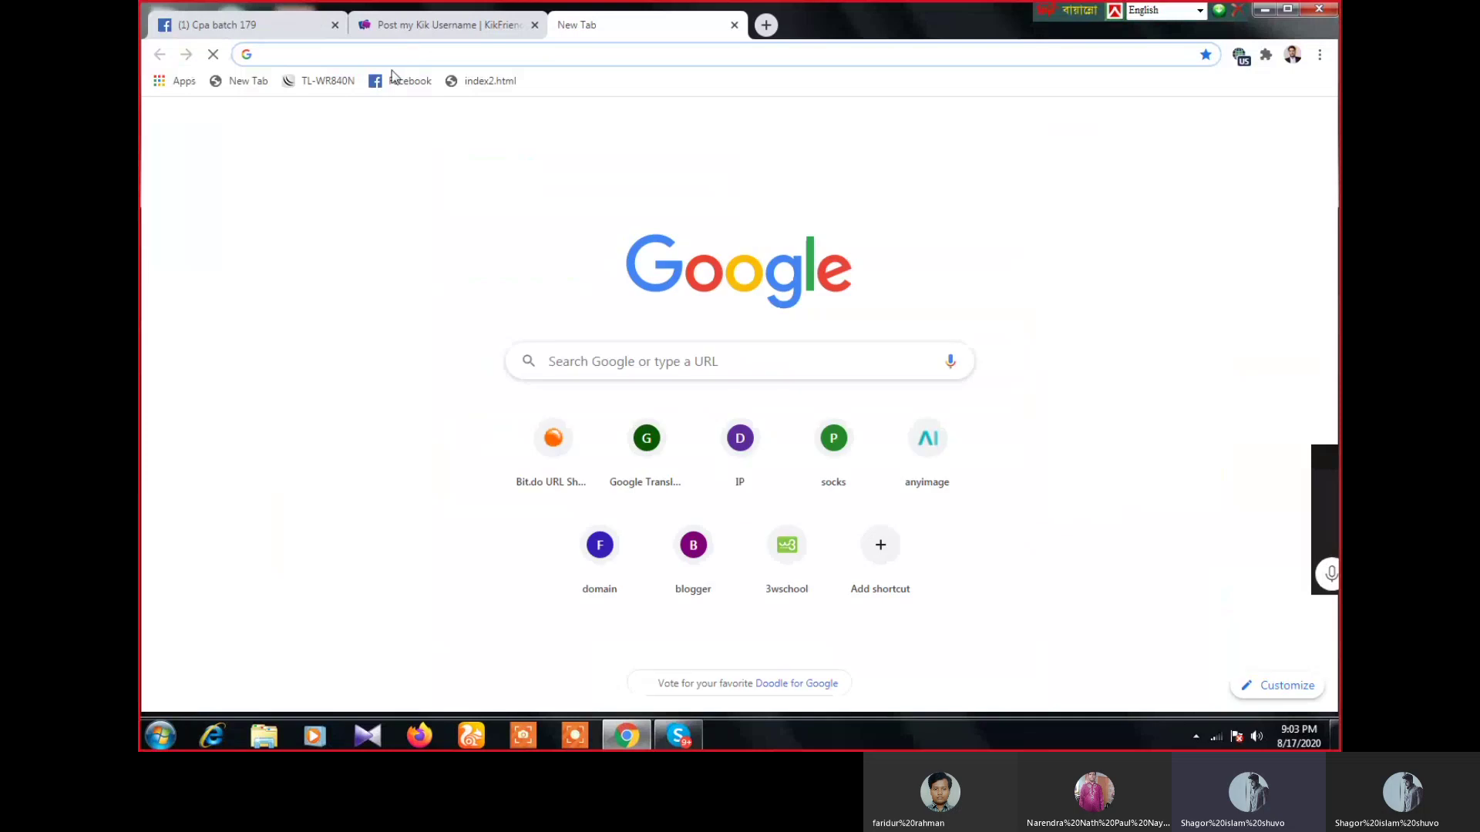
# - Search Google for outlook, then close that tab and open a fresh blank tab
pyautogui.write('out')
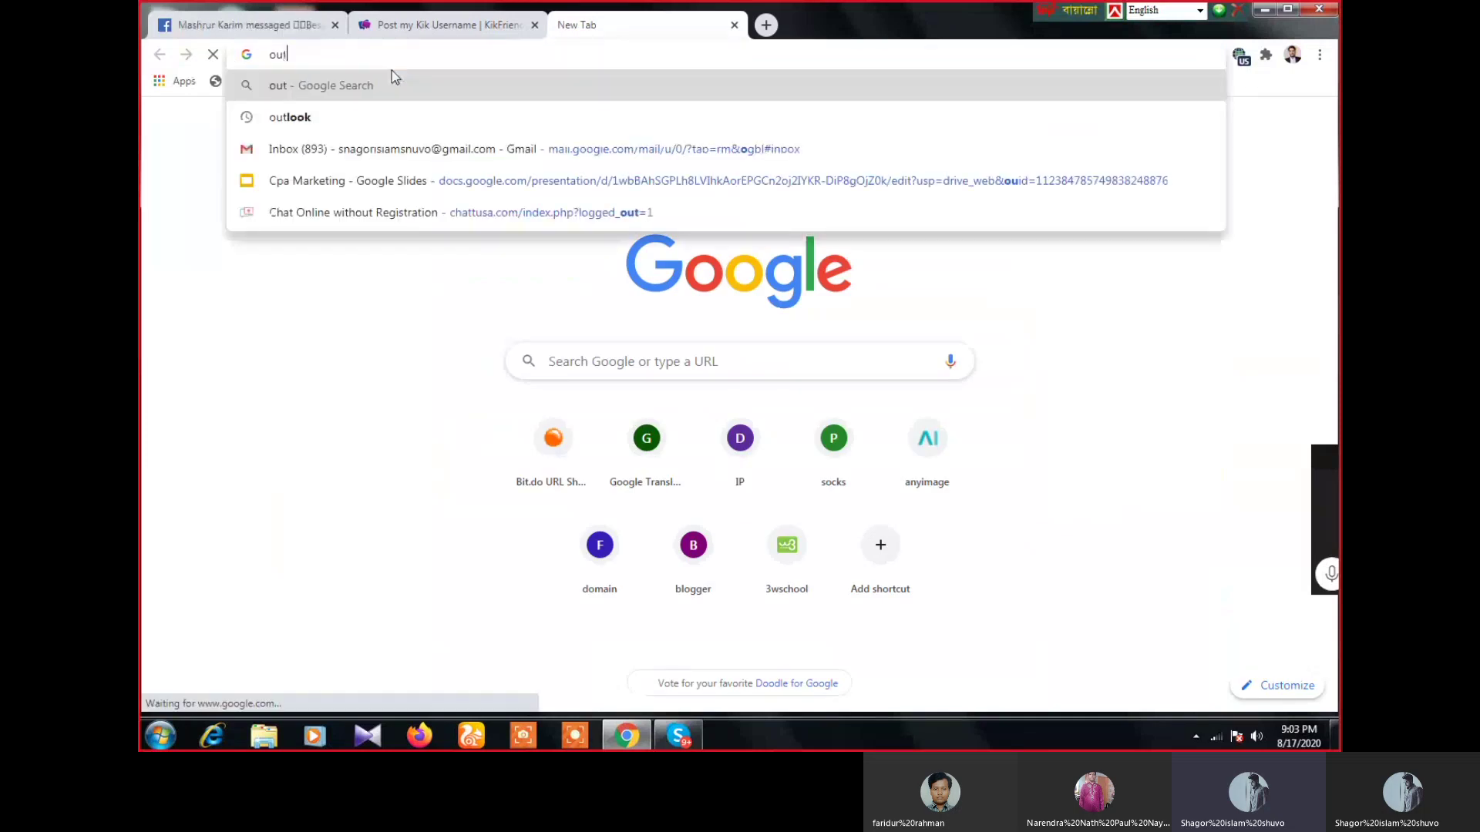
pyautogui.click(413, 116)
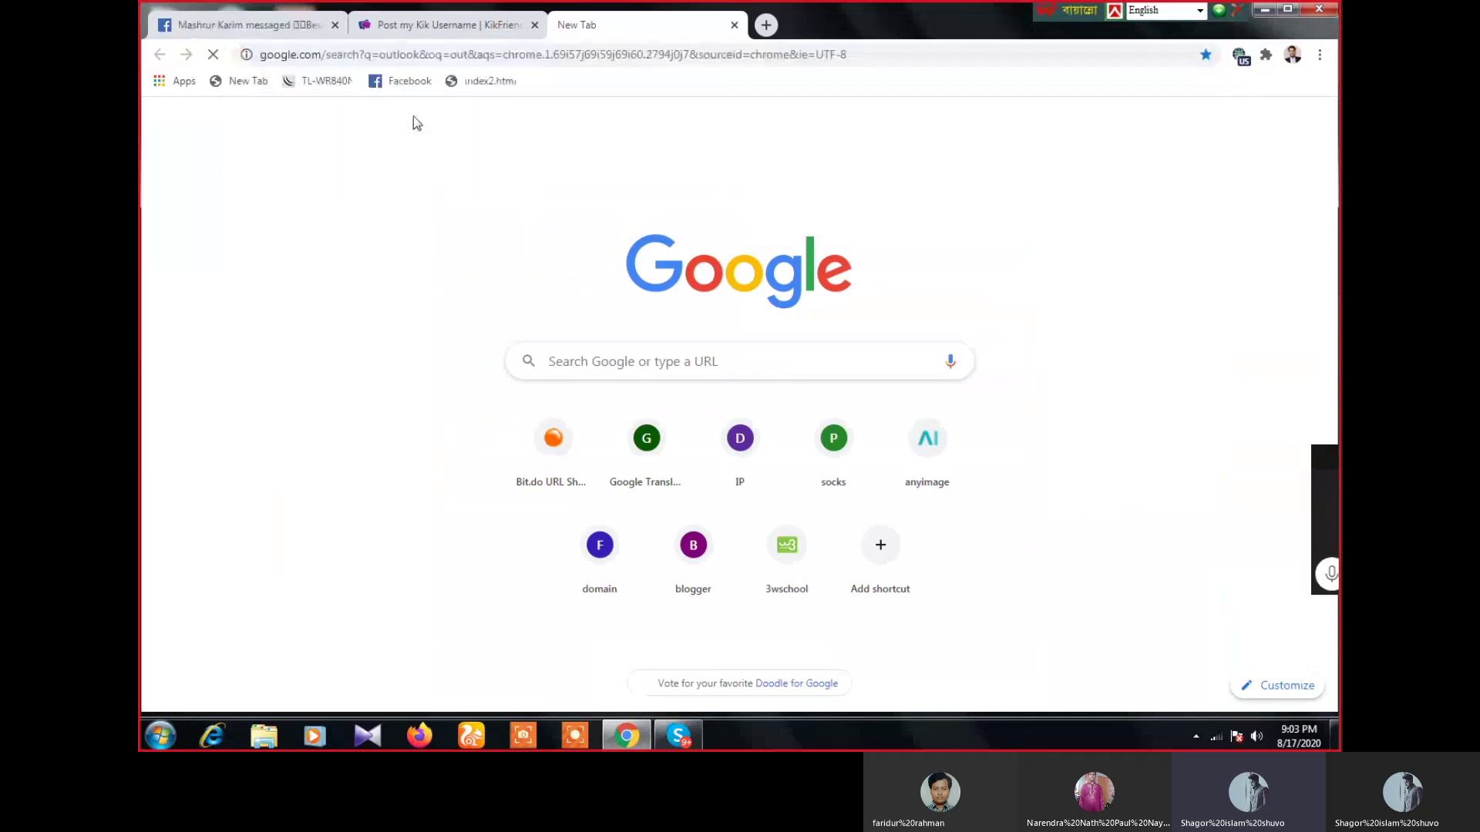
pyautogui.click(735, 26)
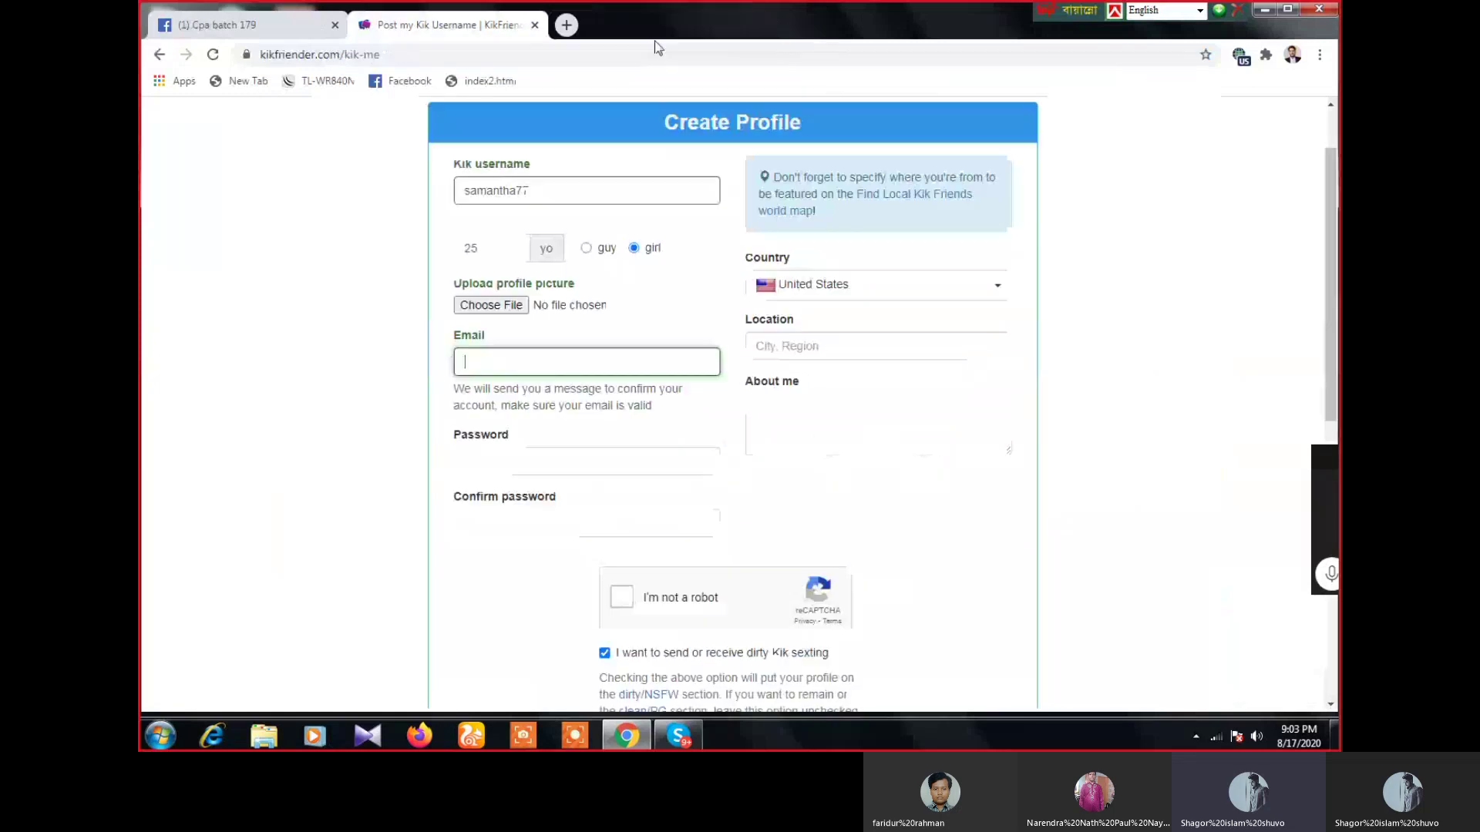
pyautogui.click(566, 25)
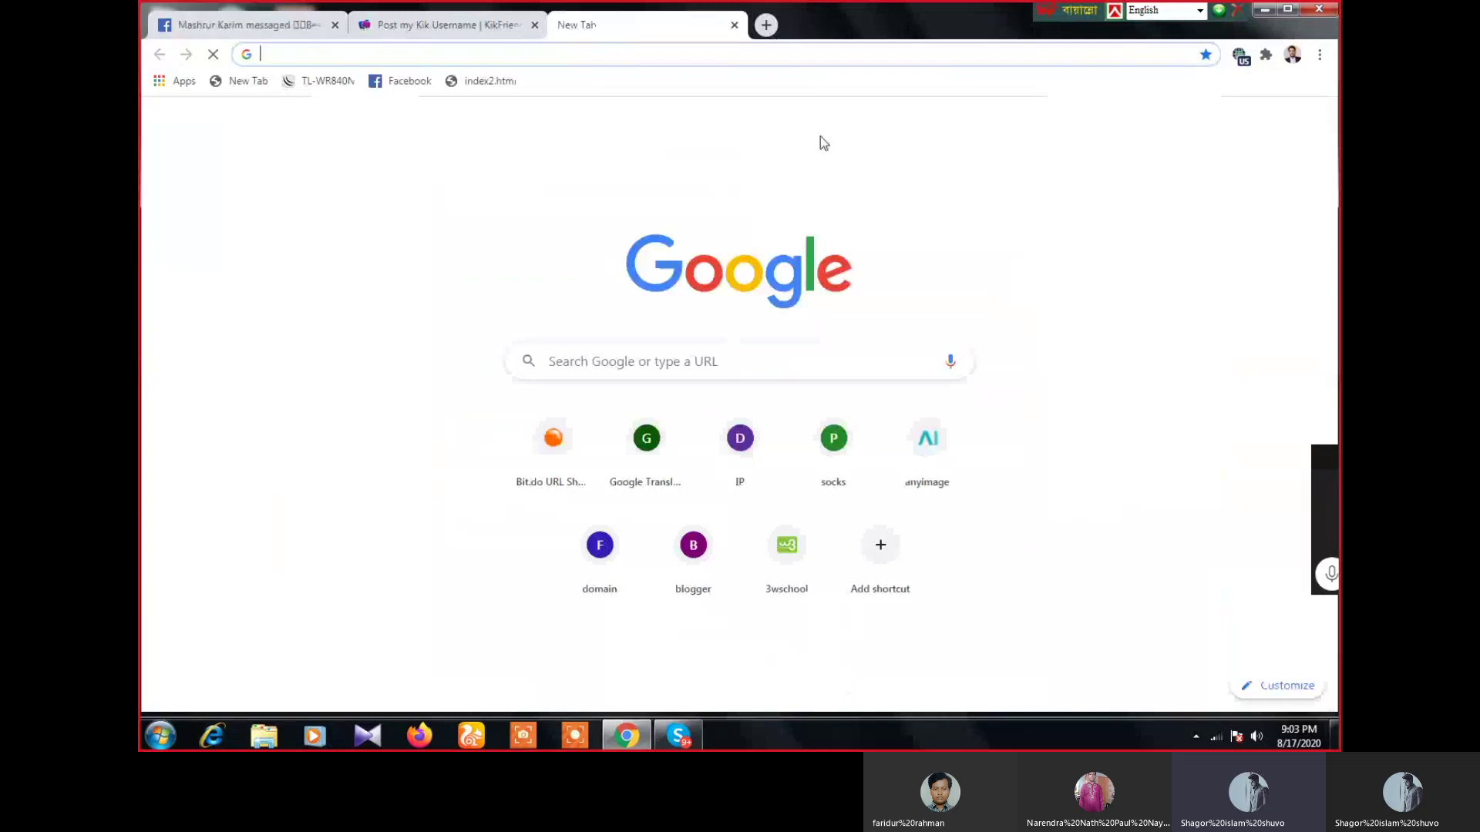
# - Alternate between the Create Profile form and the new tab, reloading the new tab page
pyautogui.click(481, 19)
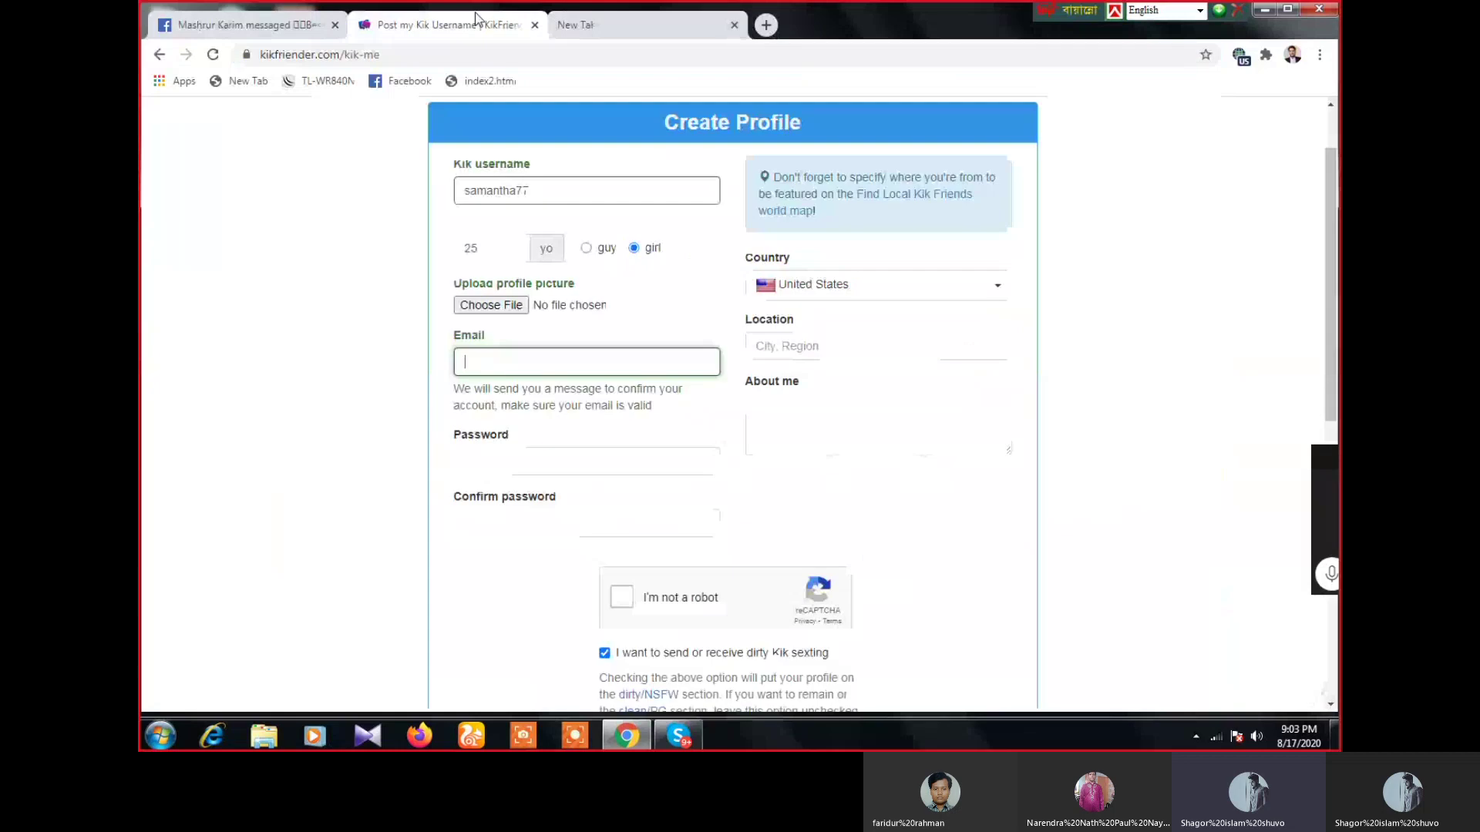
pyautogui.click(620, 15)
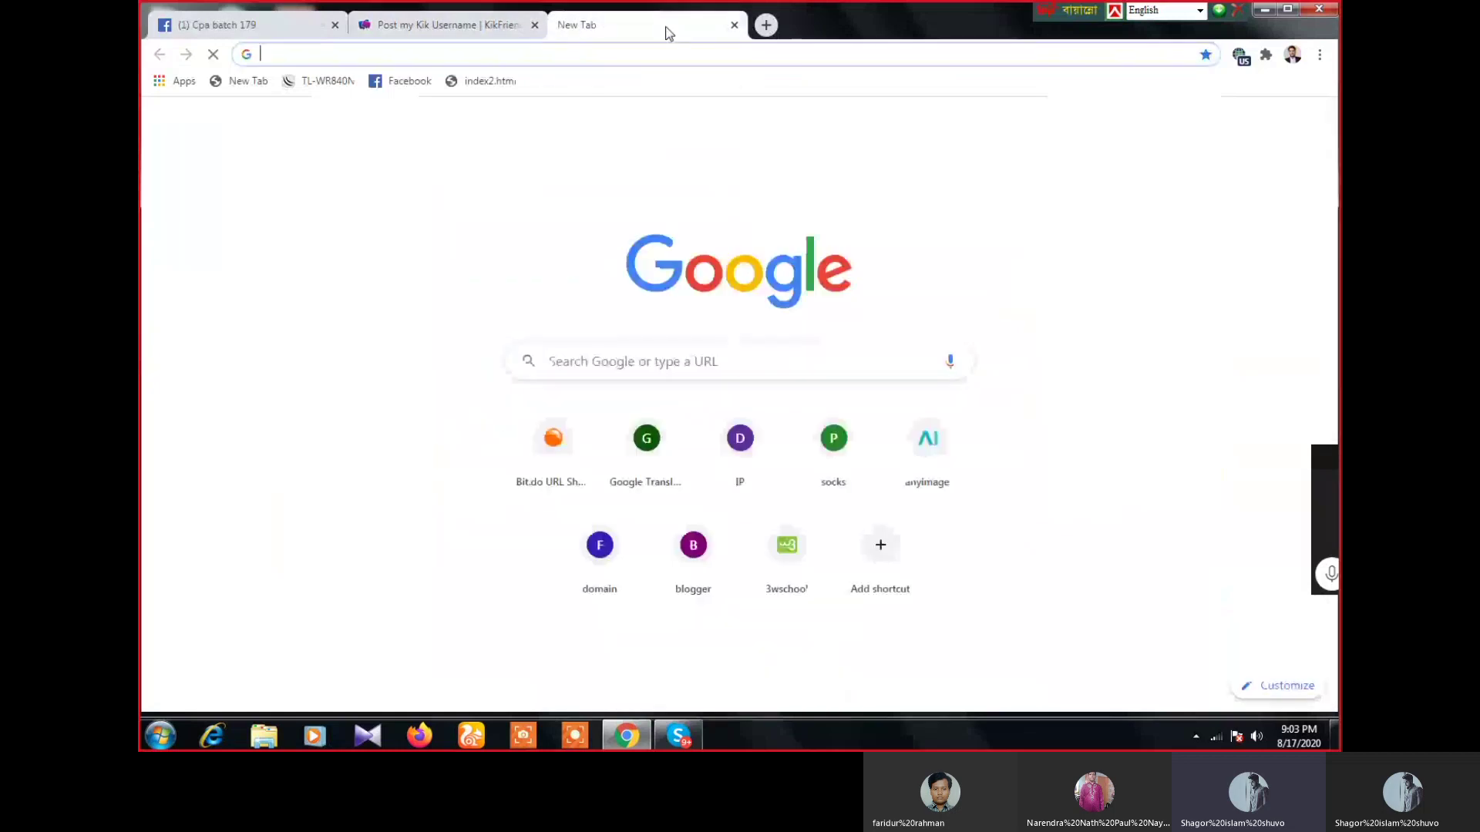
pyautogui.click(470, 36)
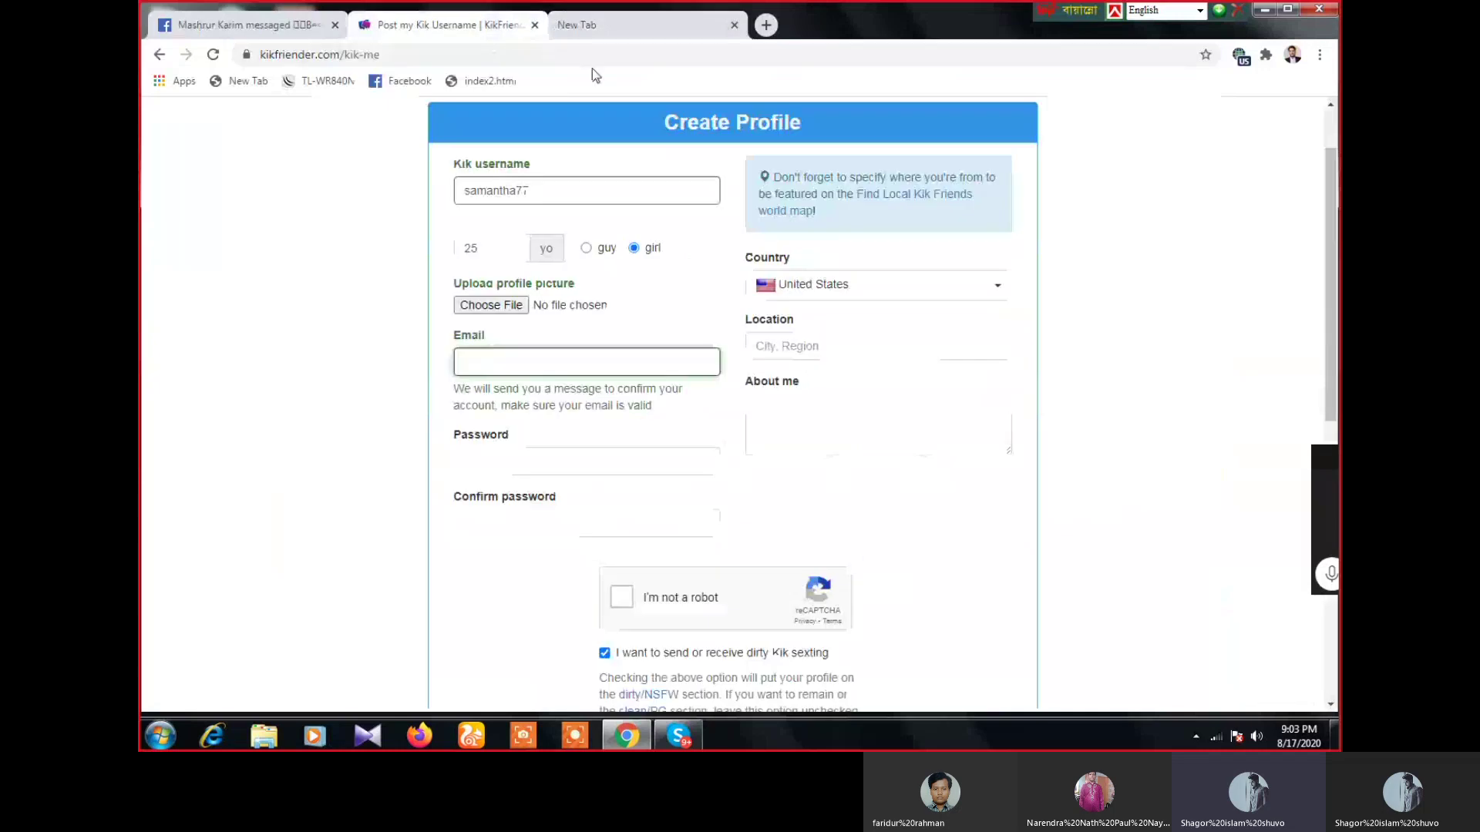
pyautogui.click(625, 31)
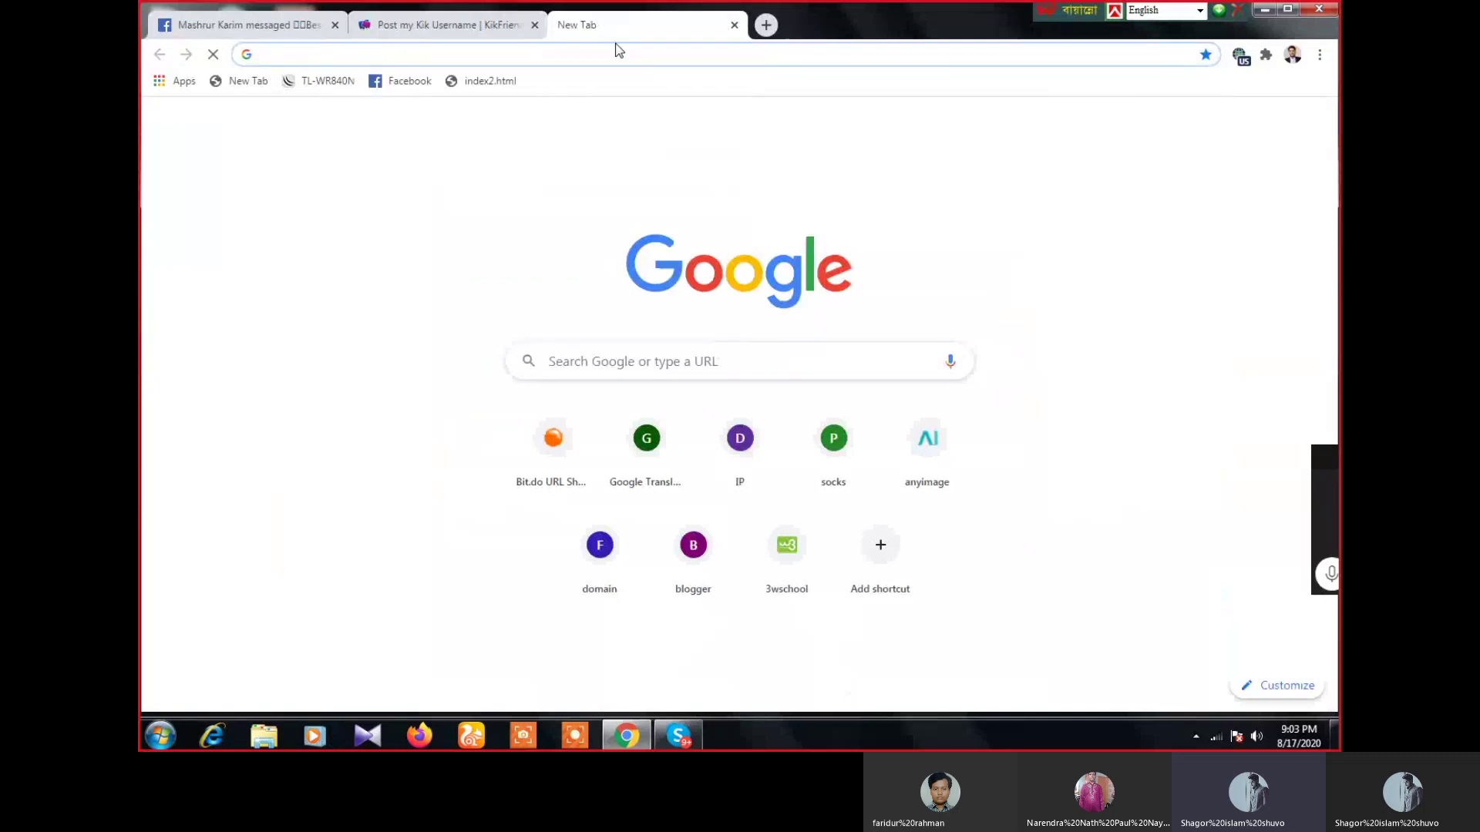
pyautogui.click(442, 24)
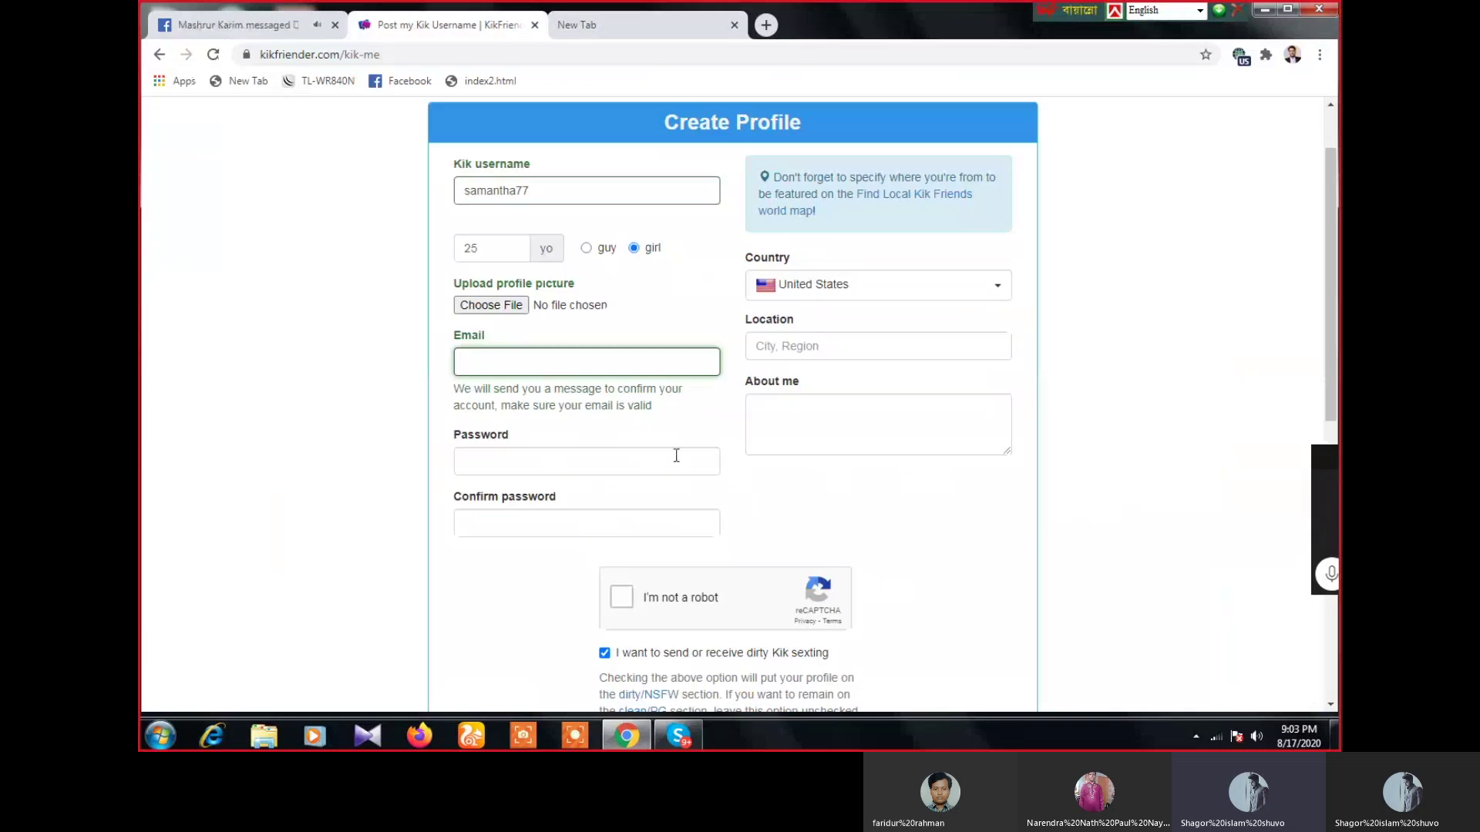
pyautogui.hotkey('ctrl', 'Tab')
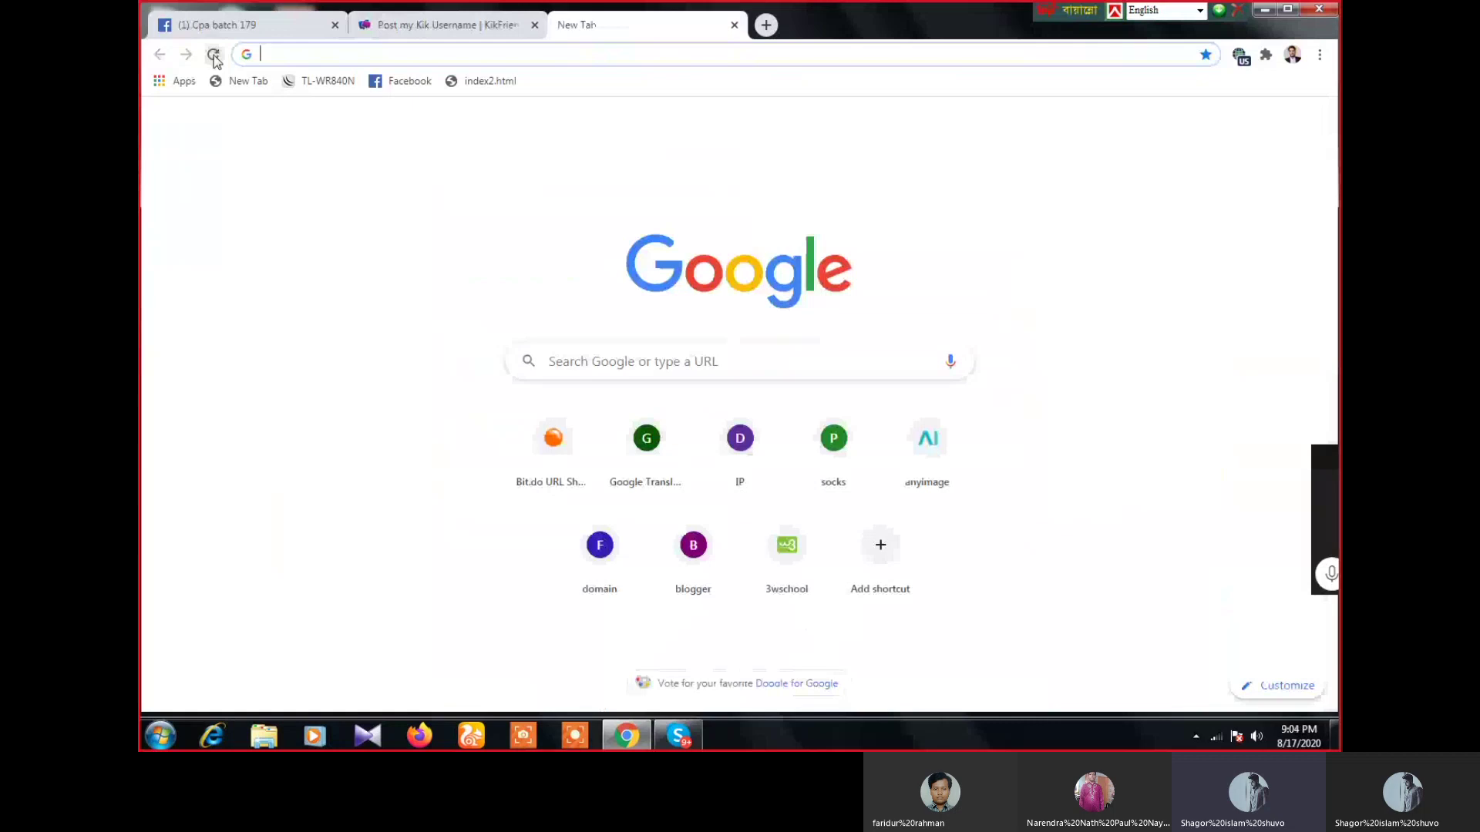
pyautogui.click(214, 59)
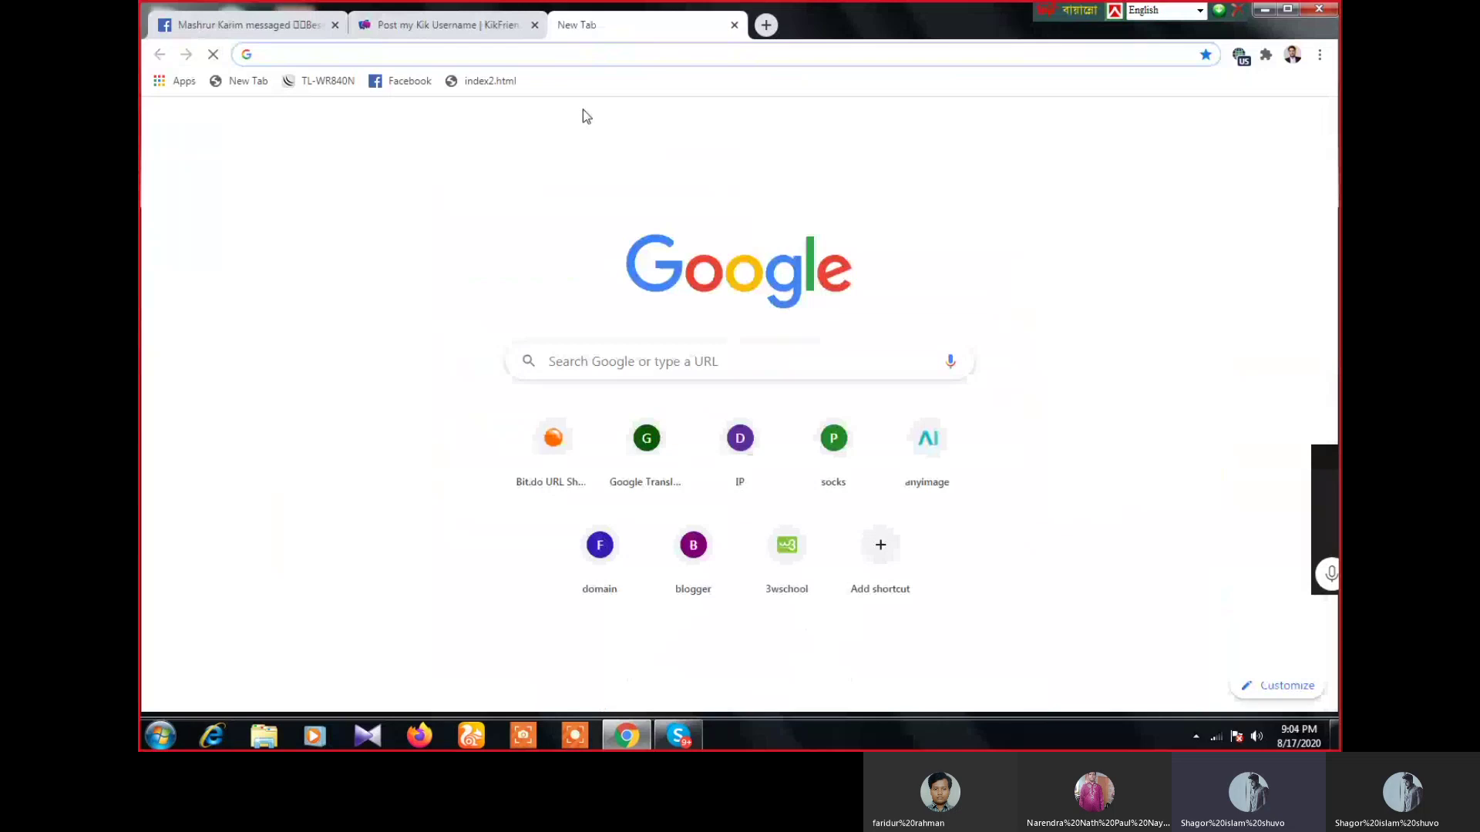
pyautogui.hotkey('ctrl', 'shift', 'Tab')
pyautogui.moveTo(1327, 238); pyautogui.dragTo(1327, 158)
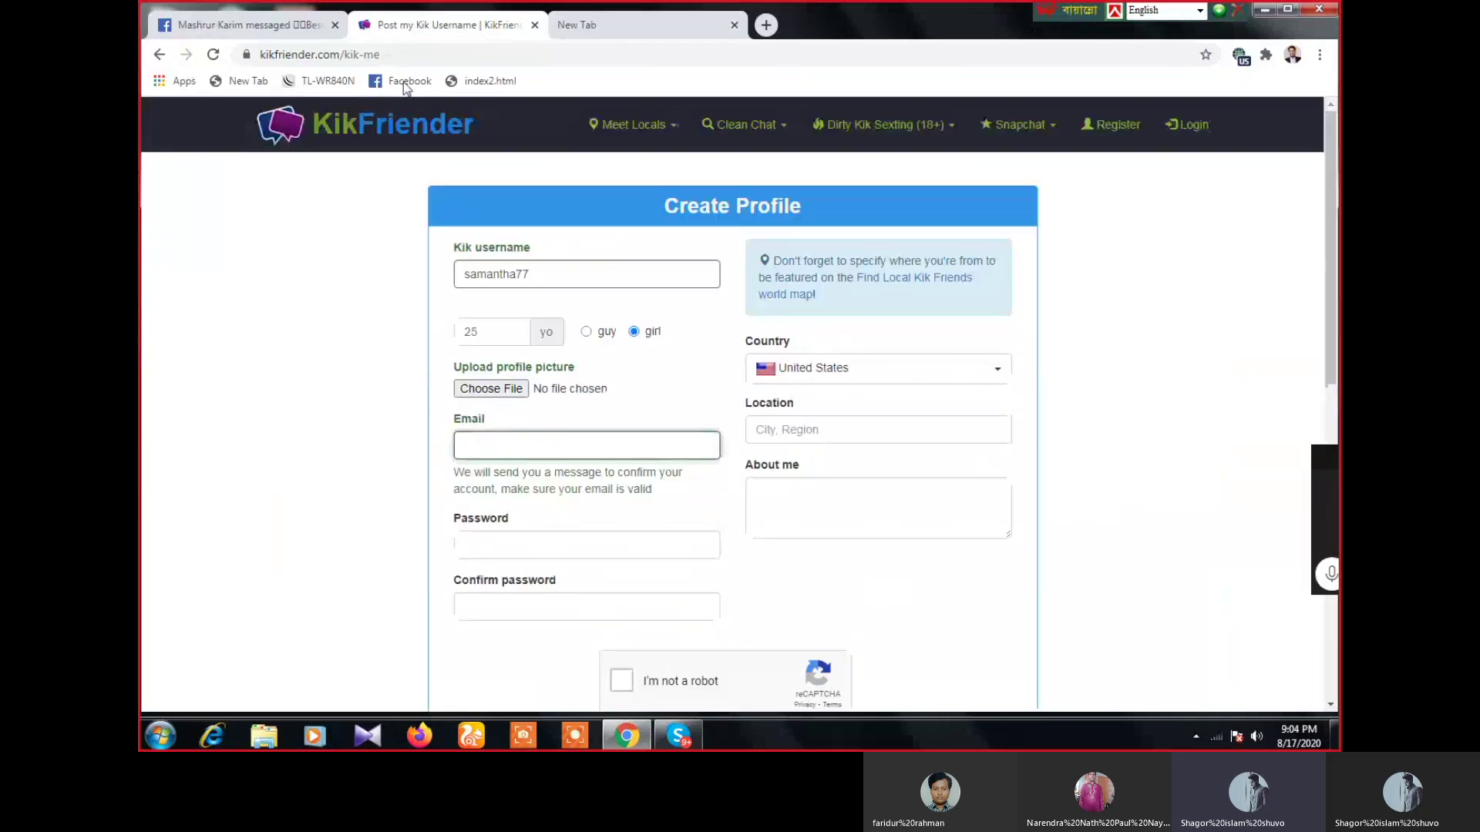
pyautogui.click(623, 26)
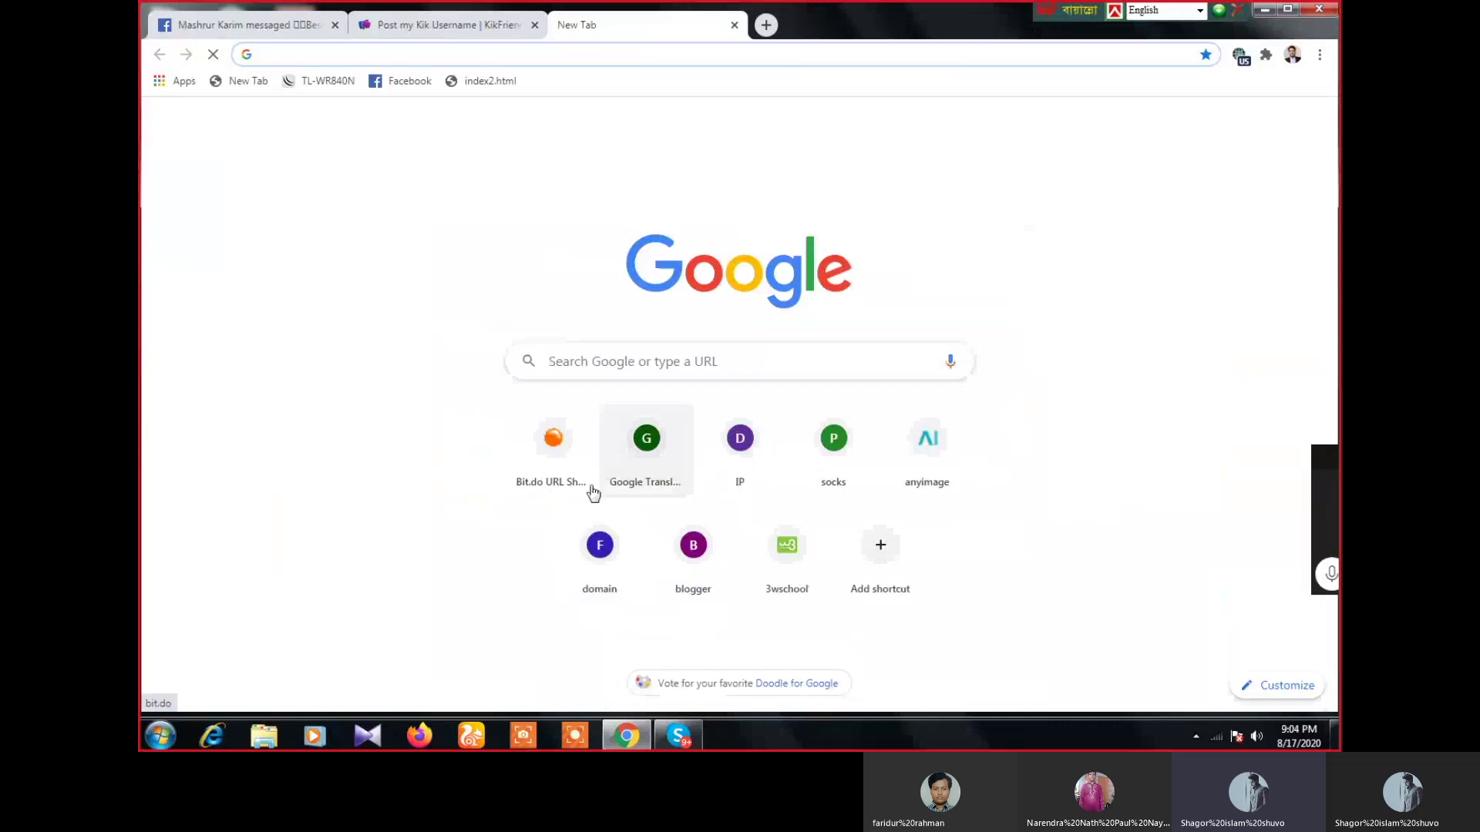
# - Finish the user's Gmail address in the Email field and copy it to the clipboard
pyautogui.click(467, 23)
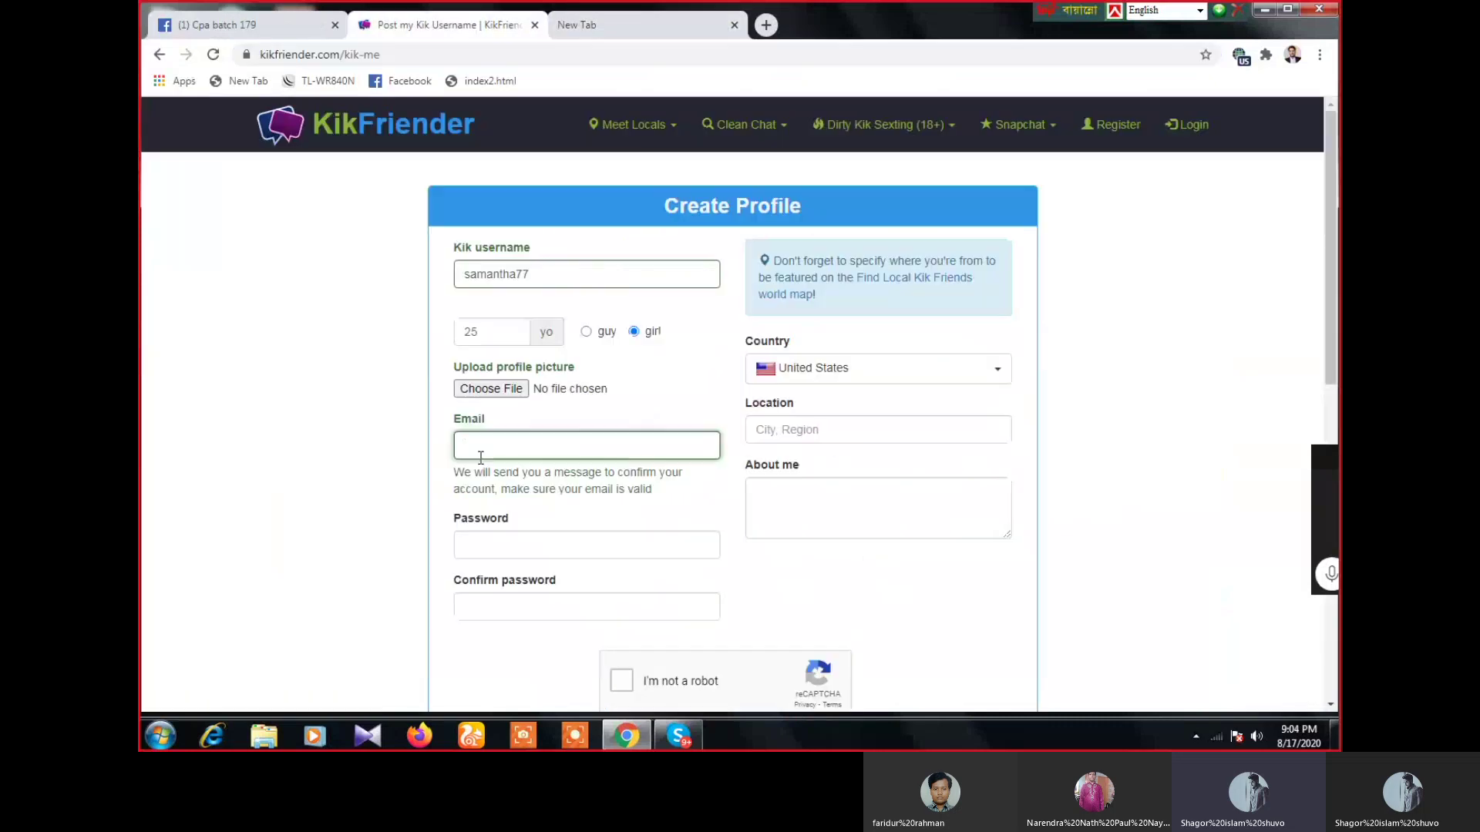
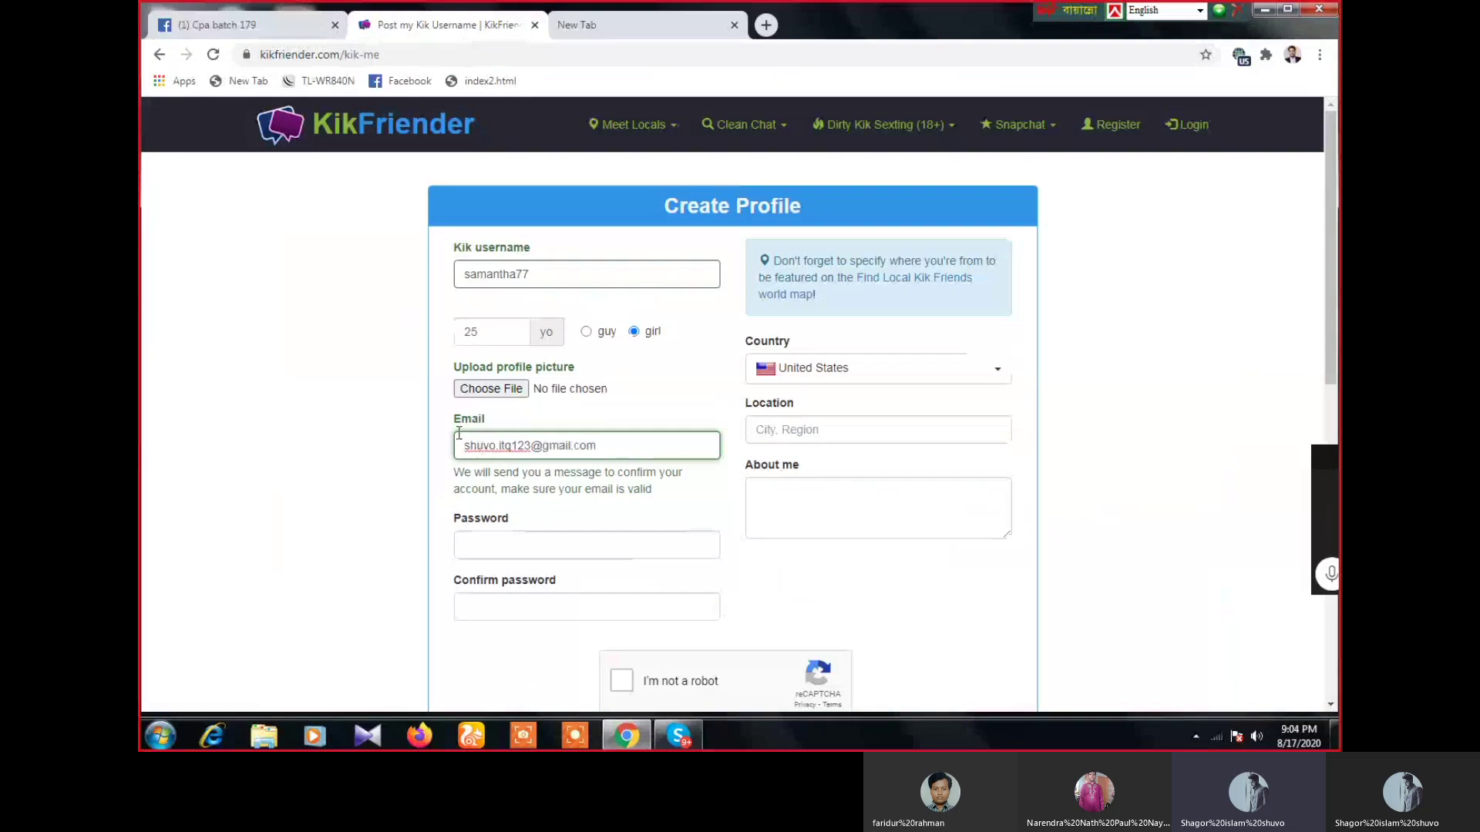
pyautogui.moveTo(606, 451); pyautogui.dragTo(482, 437)
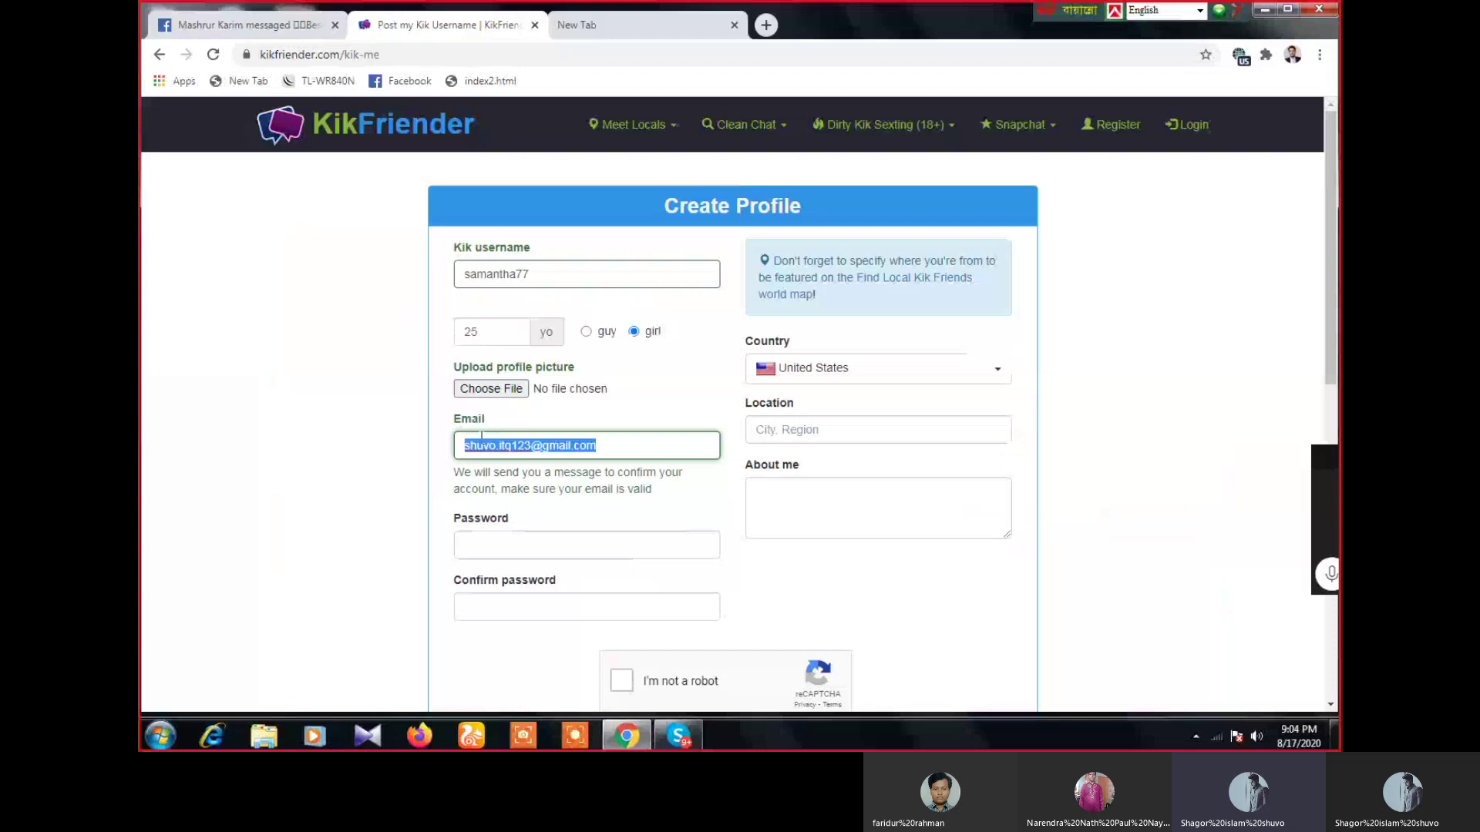
pyautogui.rightClick(484, 447)
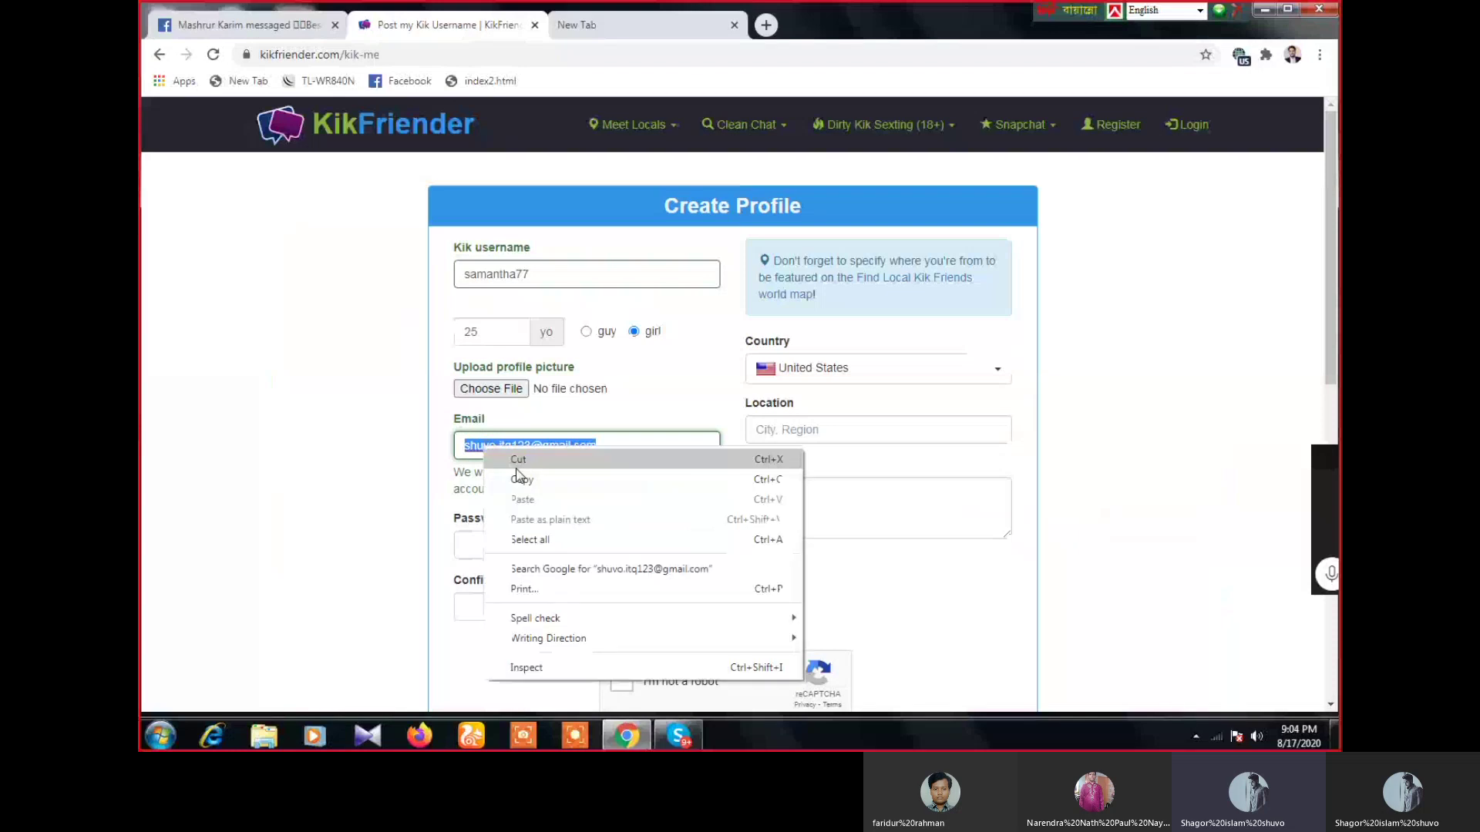
pyautogui.click(522, 480)
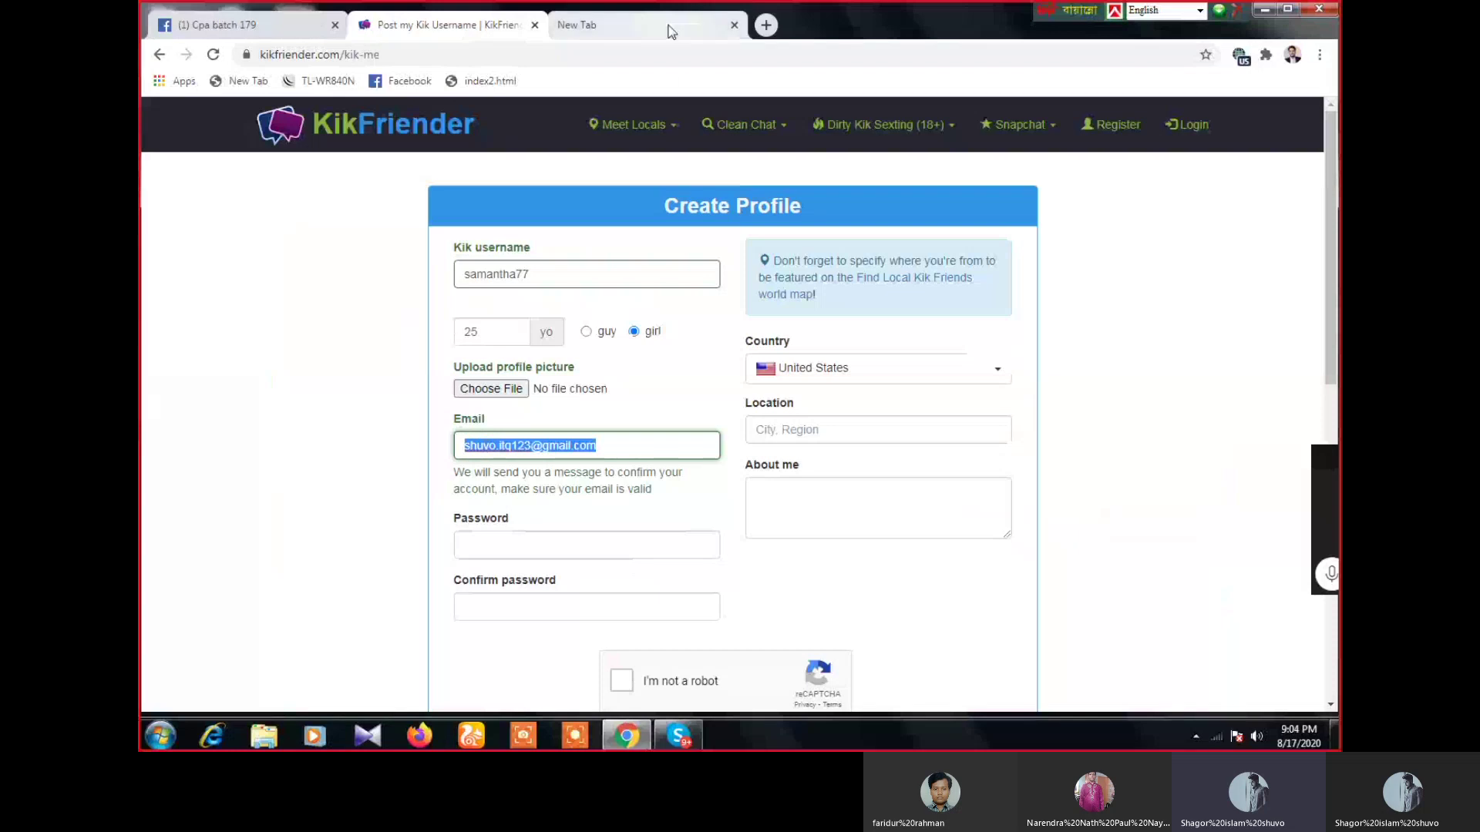
pyautogui.click(670, 30)
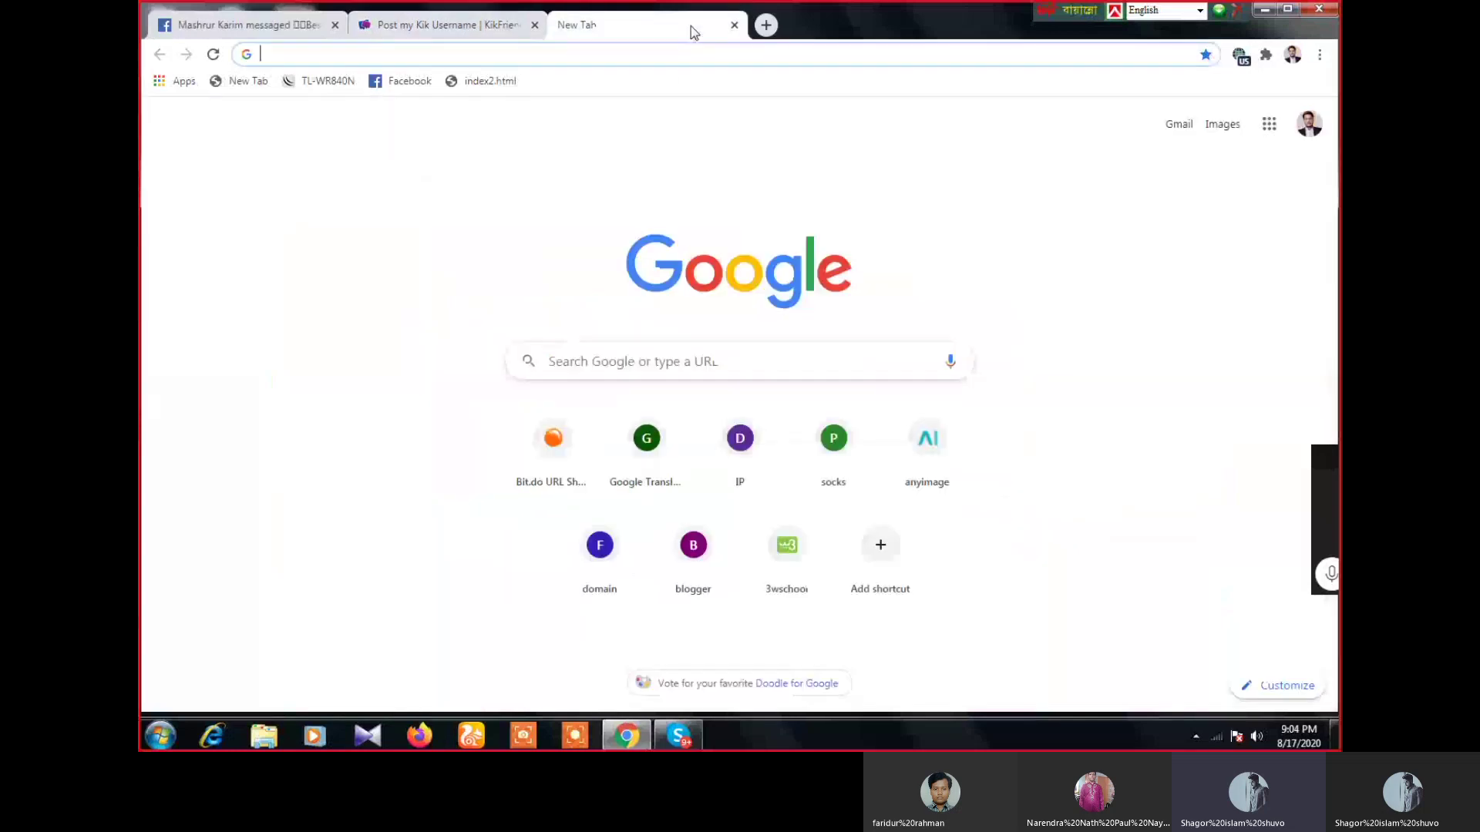
pyautogui.click(495, 29)
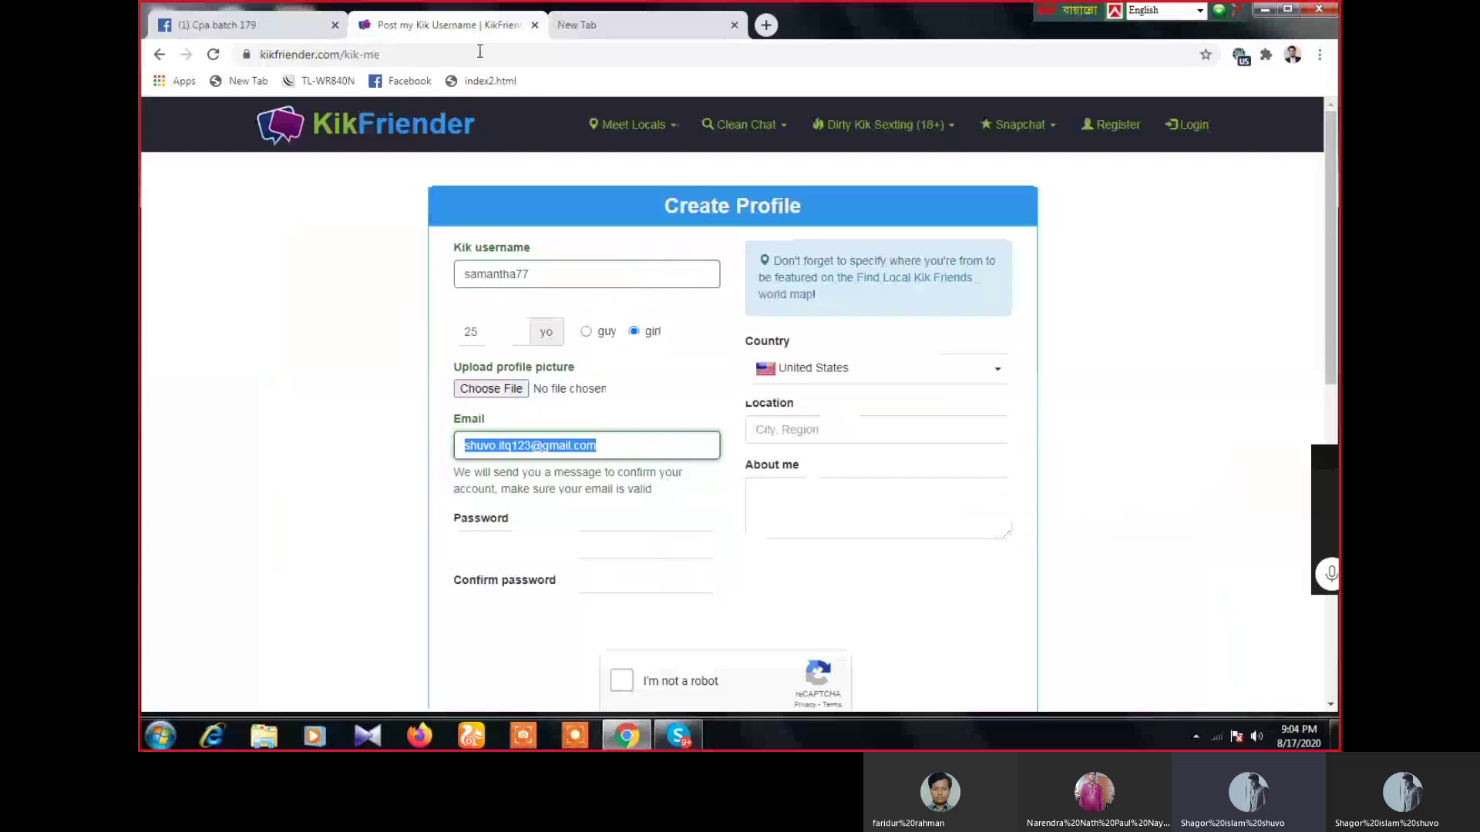
# - Use Chrome's suggested strong password for Password and paste it into Confirm password
pyautogui.click(532, 542)
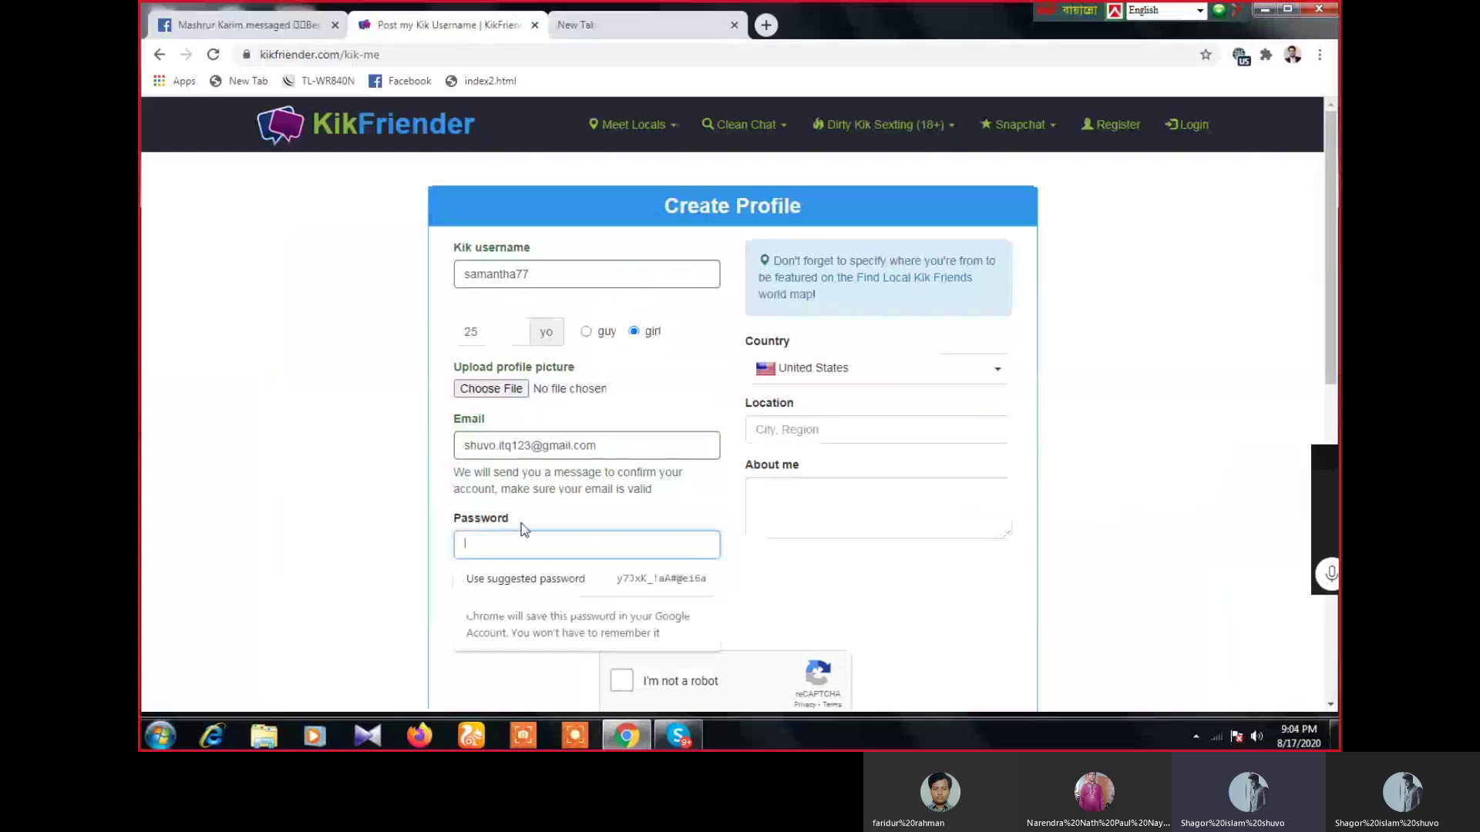
pyautogui.press('Down')
pyautogui.press('Return')
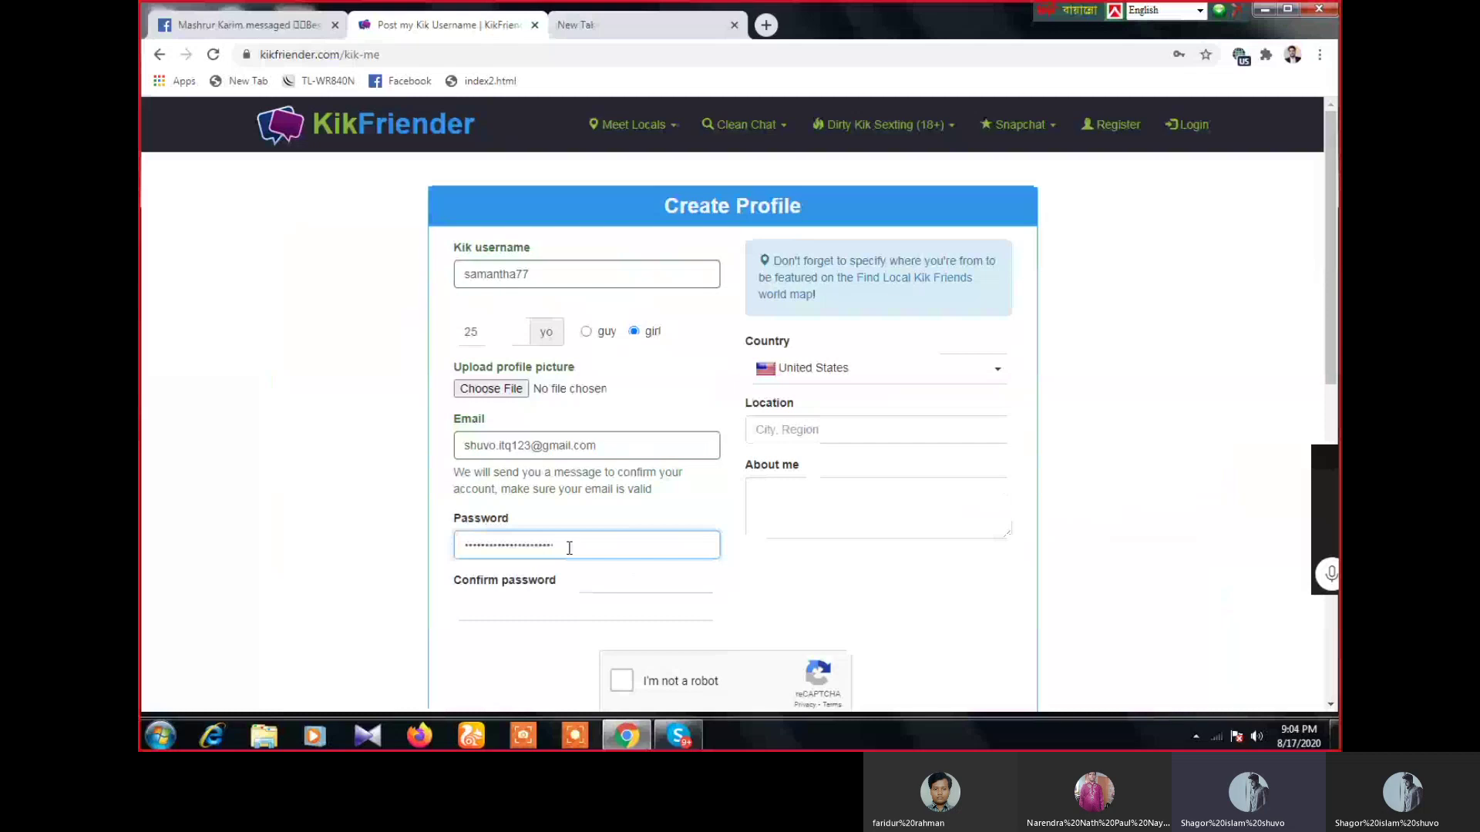
pyautogui.click(503, 603)
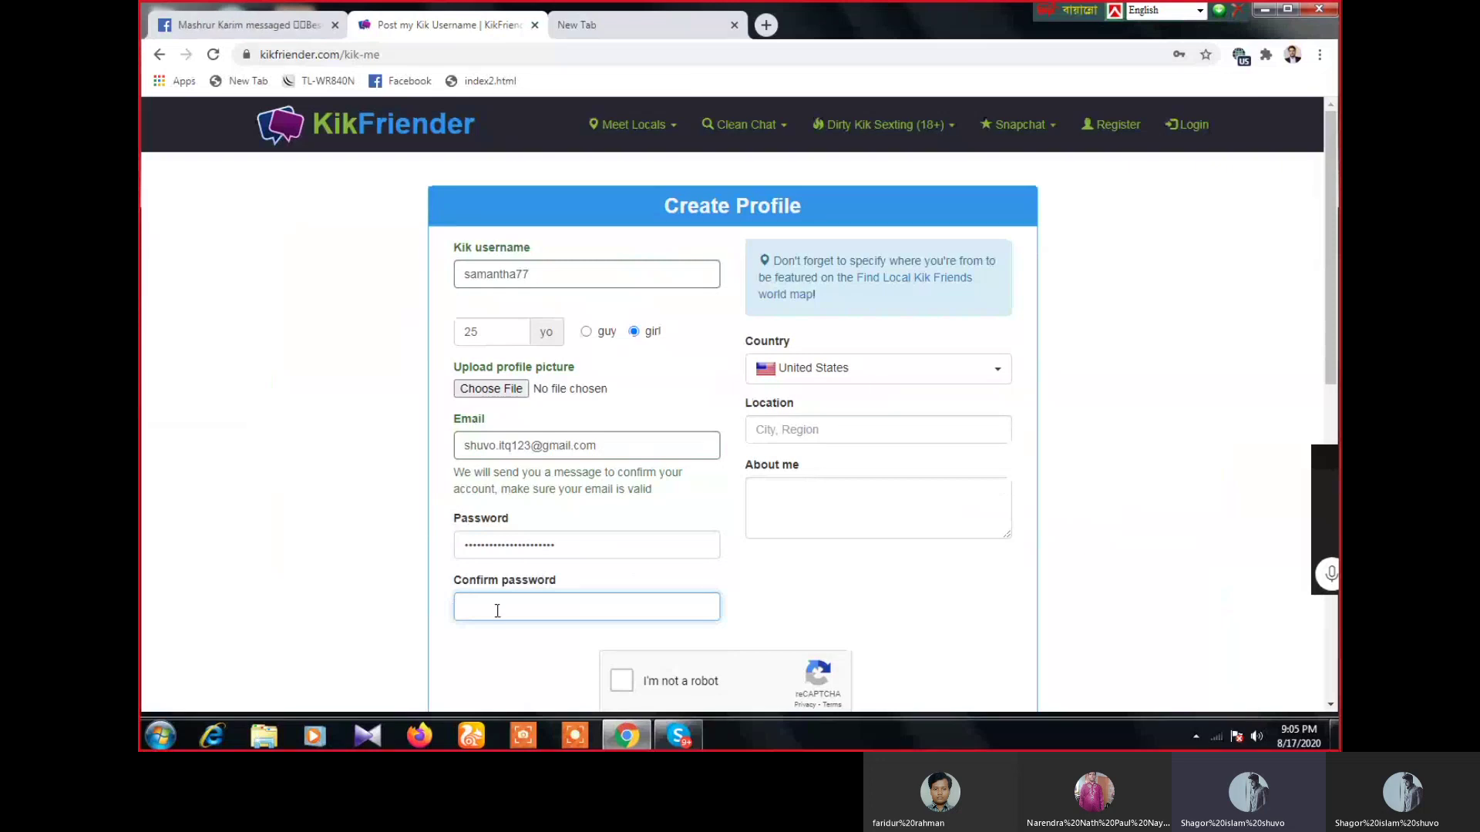
pyautogui.hotkey('ctrl', 'v')
pyautogui.click(901, 375)
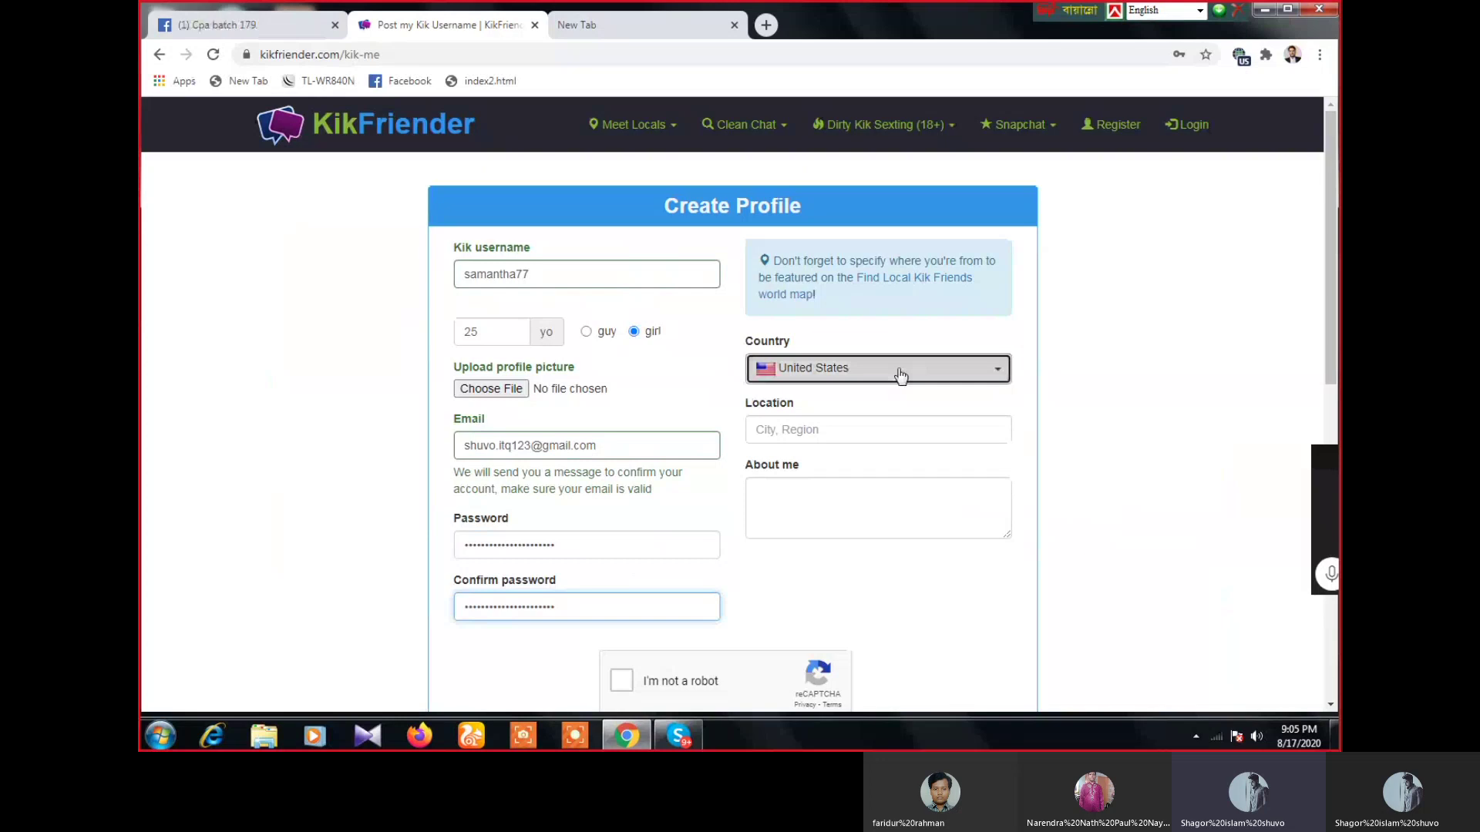
# - Keep United States as the country and enter 'new york' as the location
pyautogui.click(900, 375)
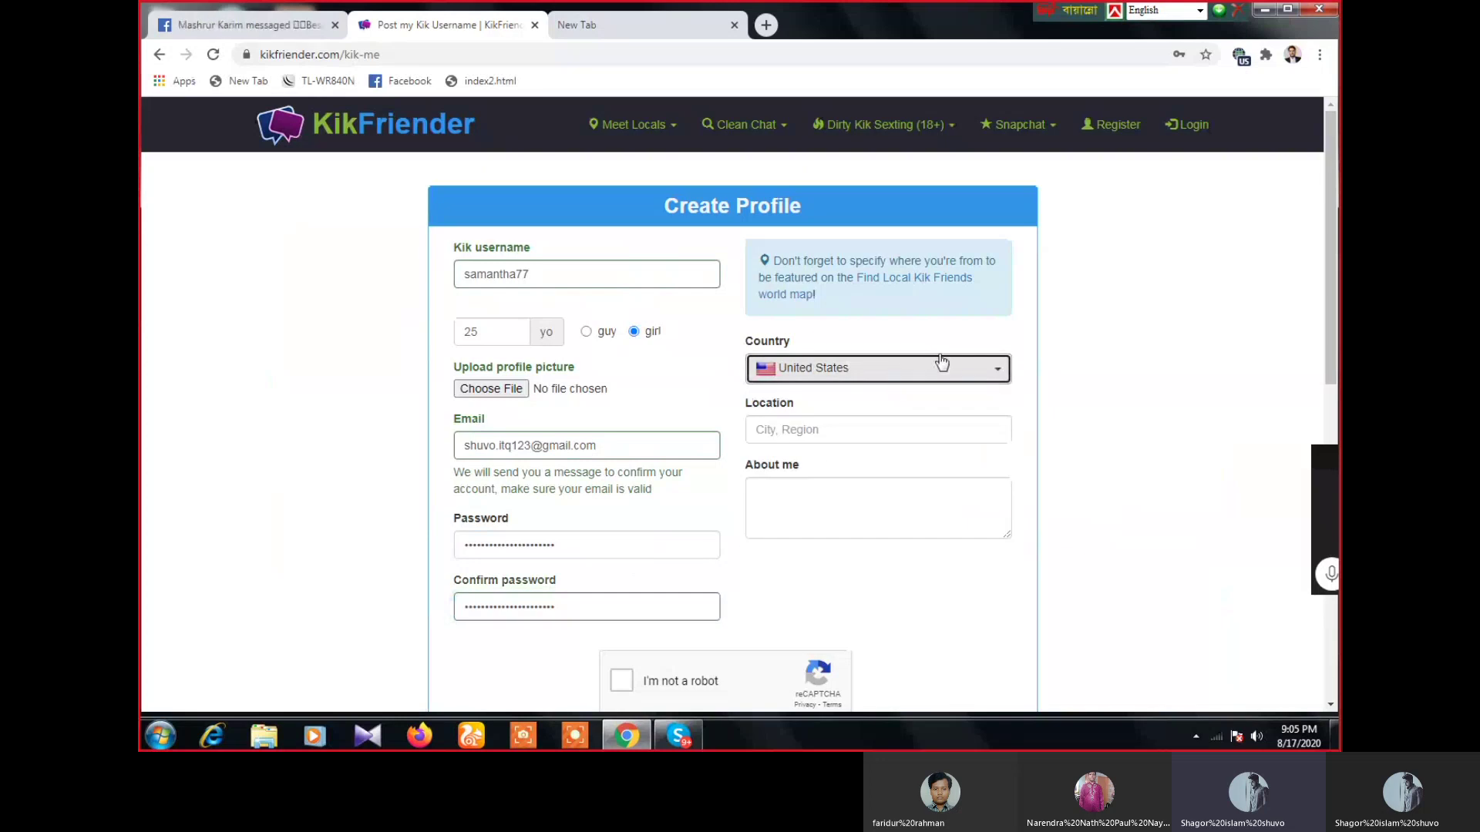
pyautogui.click(773, 431)
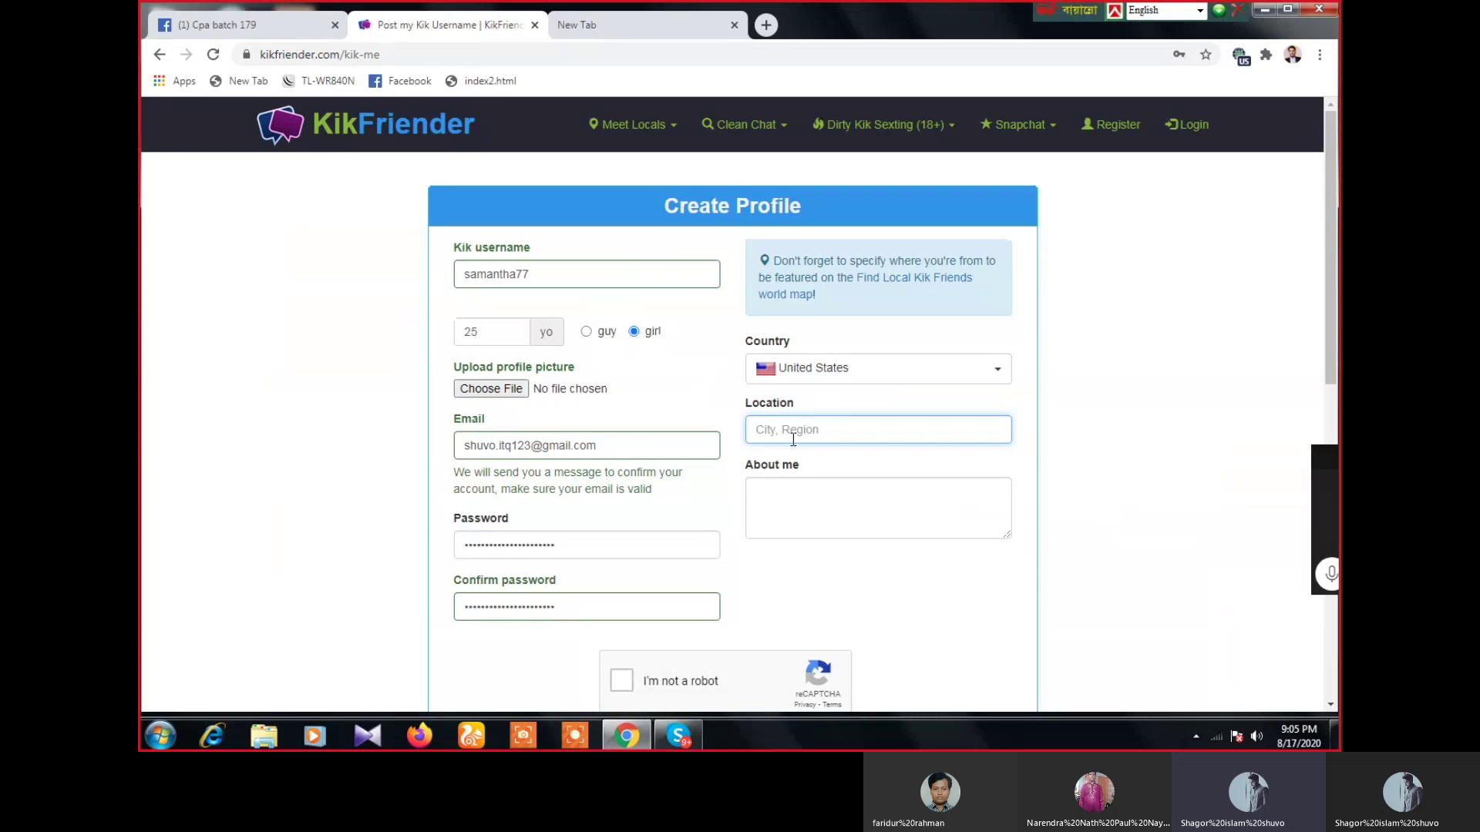
pyautogui.write('new york')
pyautogui.click(779, 498)
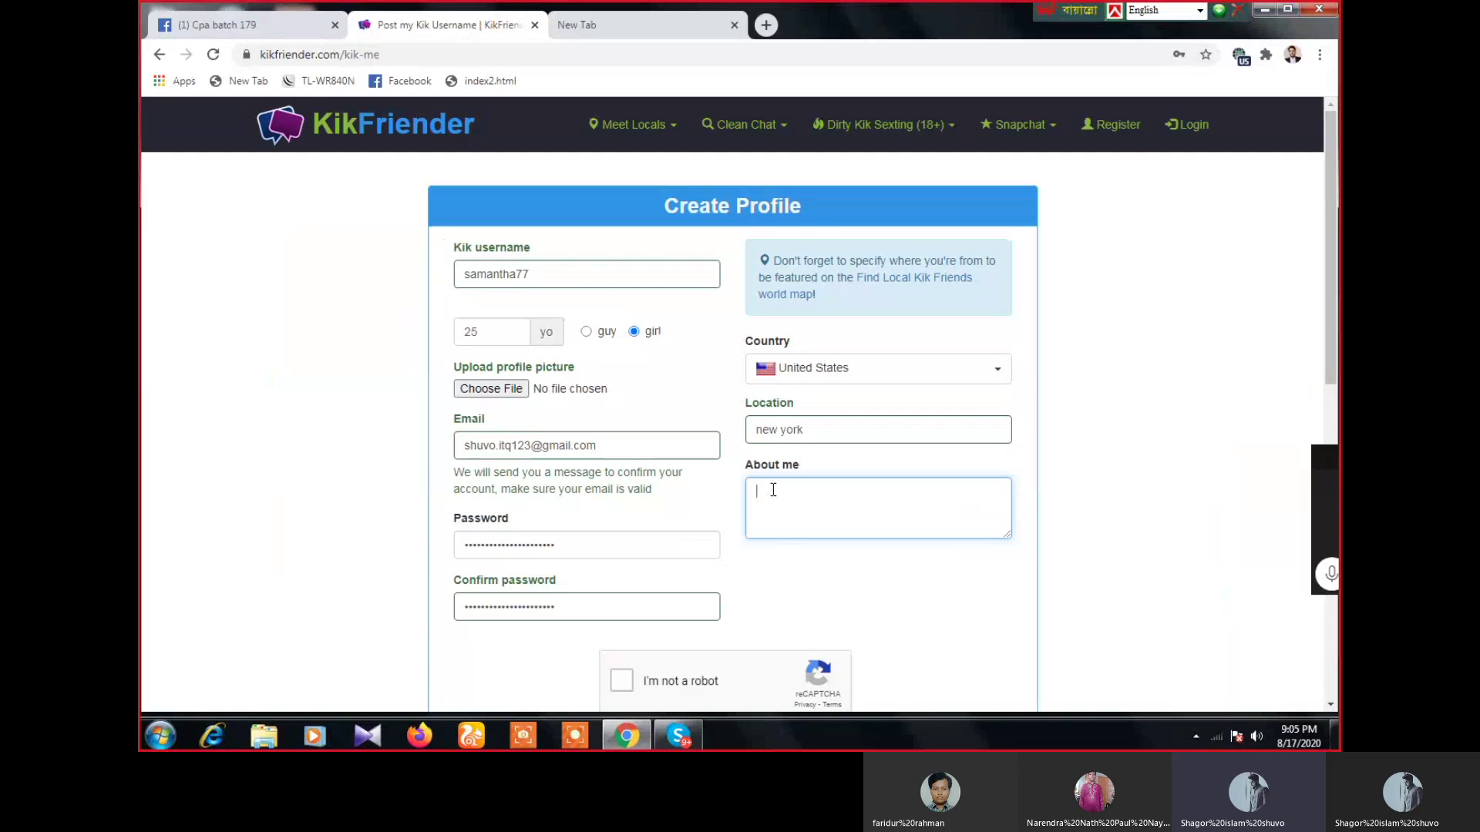
# - Begin the About me text with 'i'm cams girl i need partner', fixing typos
pyautogui.write("i'm n")
pyautogui.press('BackSpace')
pyautogui.press('BackSpace')
pyautogui.write('cams girl i need ')
pyautogui.write('o')
pyautogui.press('BackSpace')
pyautogui.write('partner')
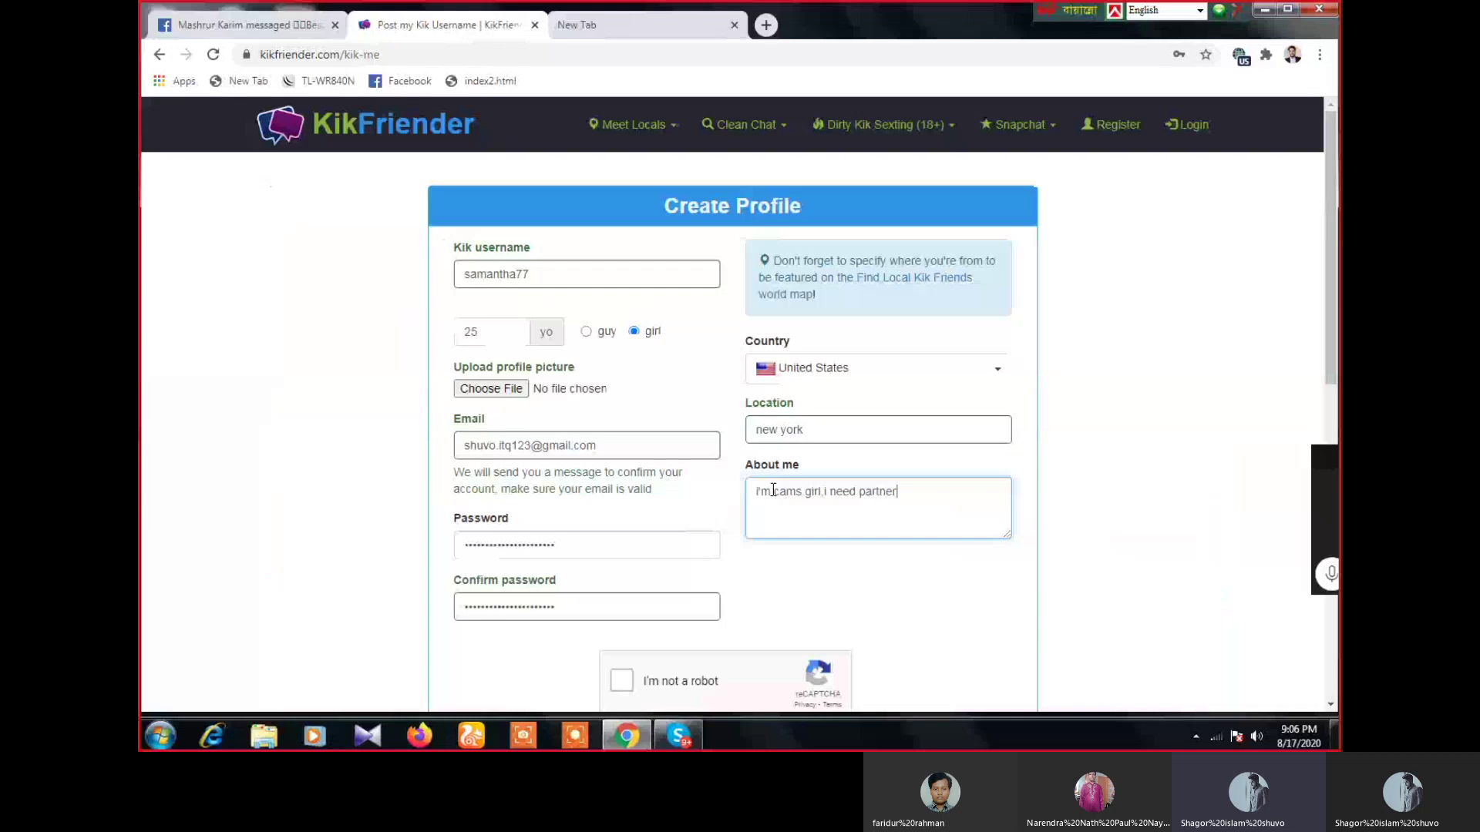
# - Continue with 'for my cams. i'm alone at my home, i'm always bored… contact my kik account'
pyautogui.write("for my cams.i'm alone at my ")
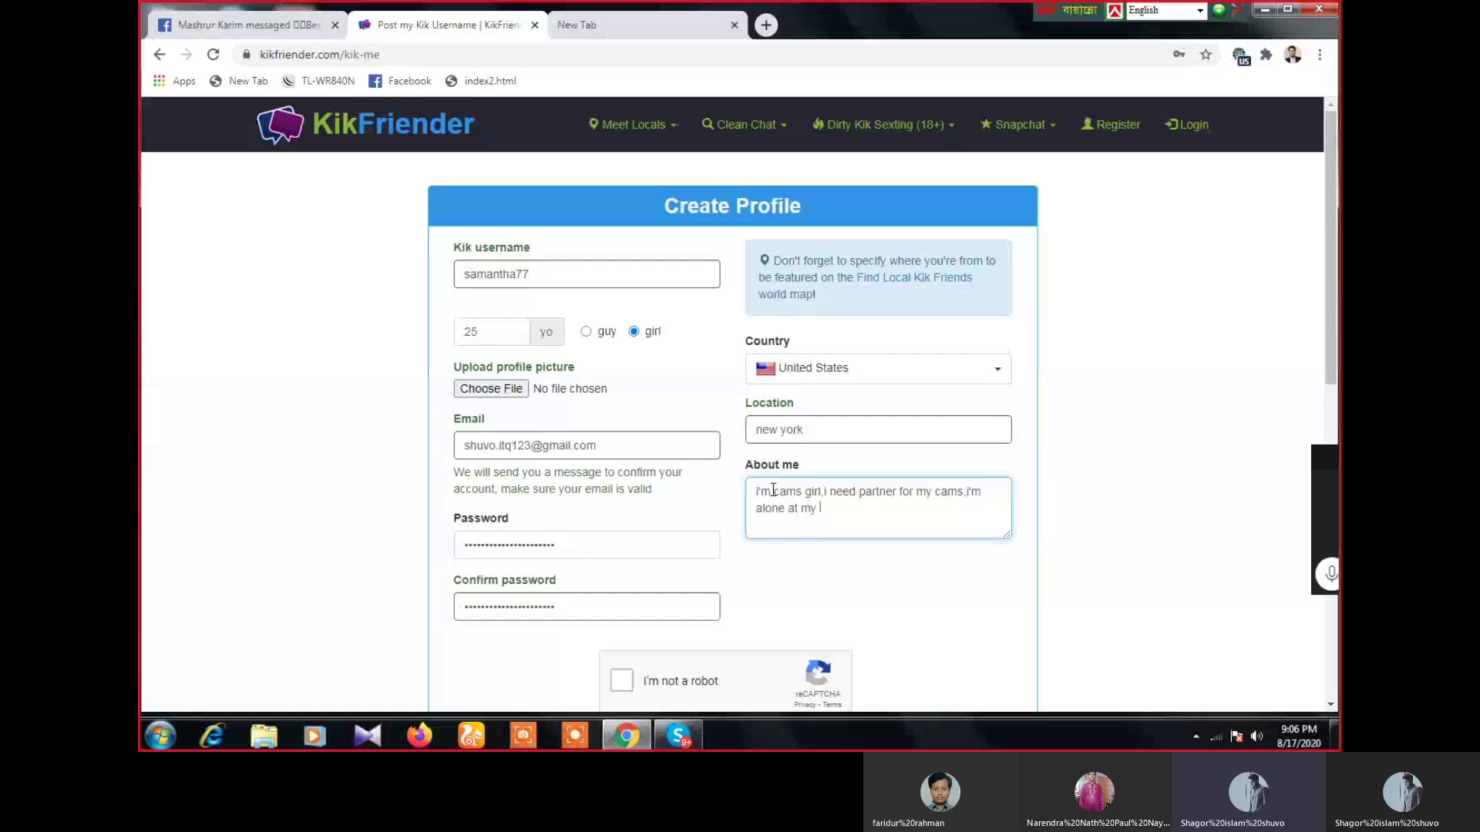
pyautogui.write('hom')
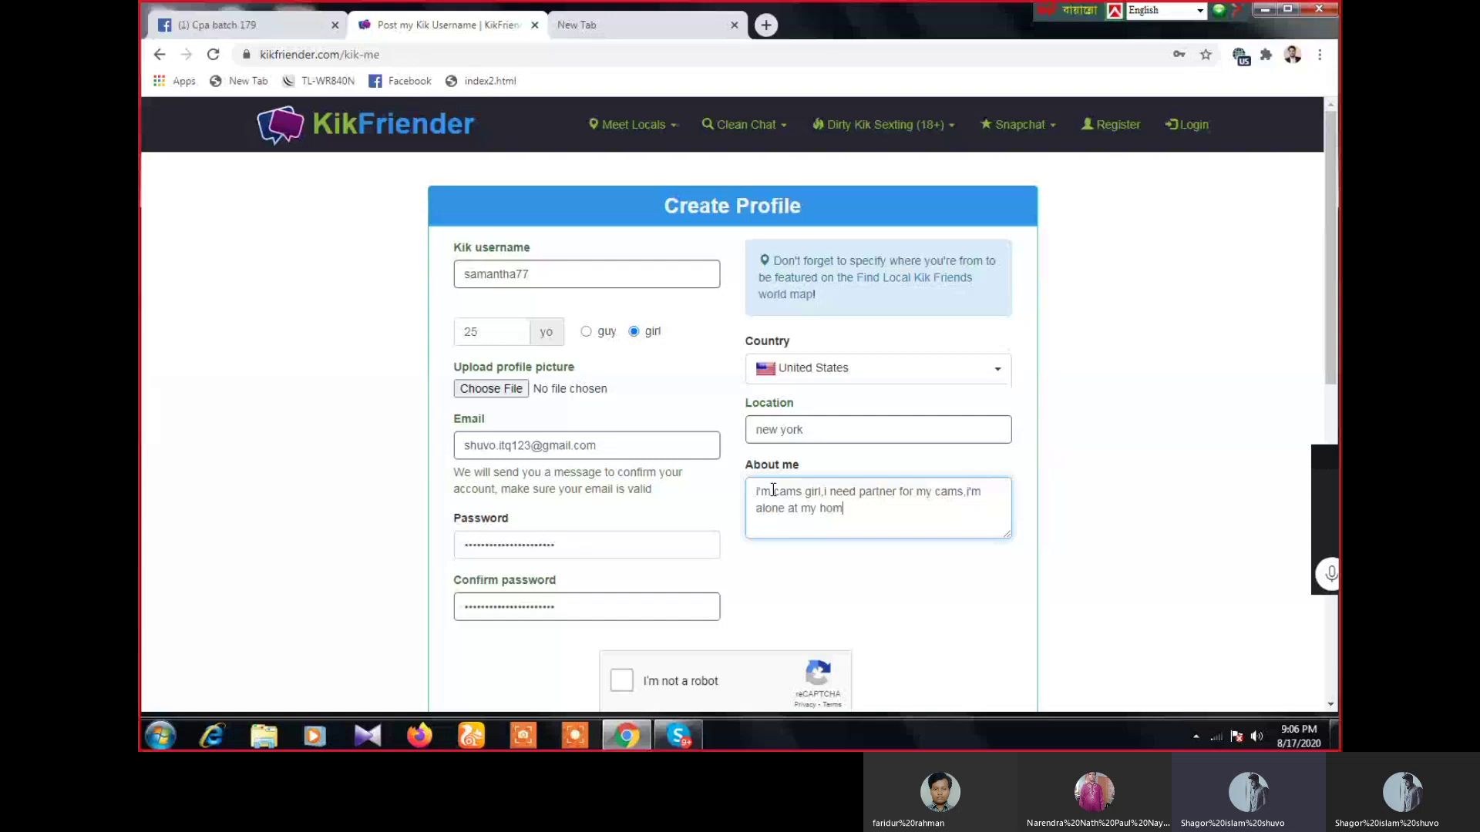
pyautogui.write("e ,i'm aly")
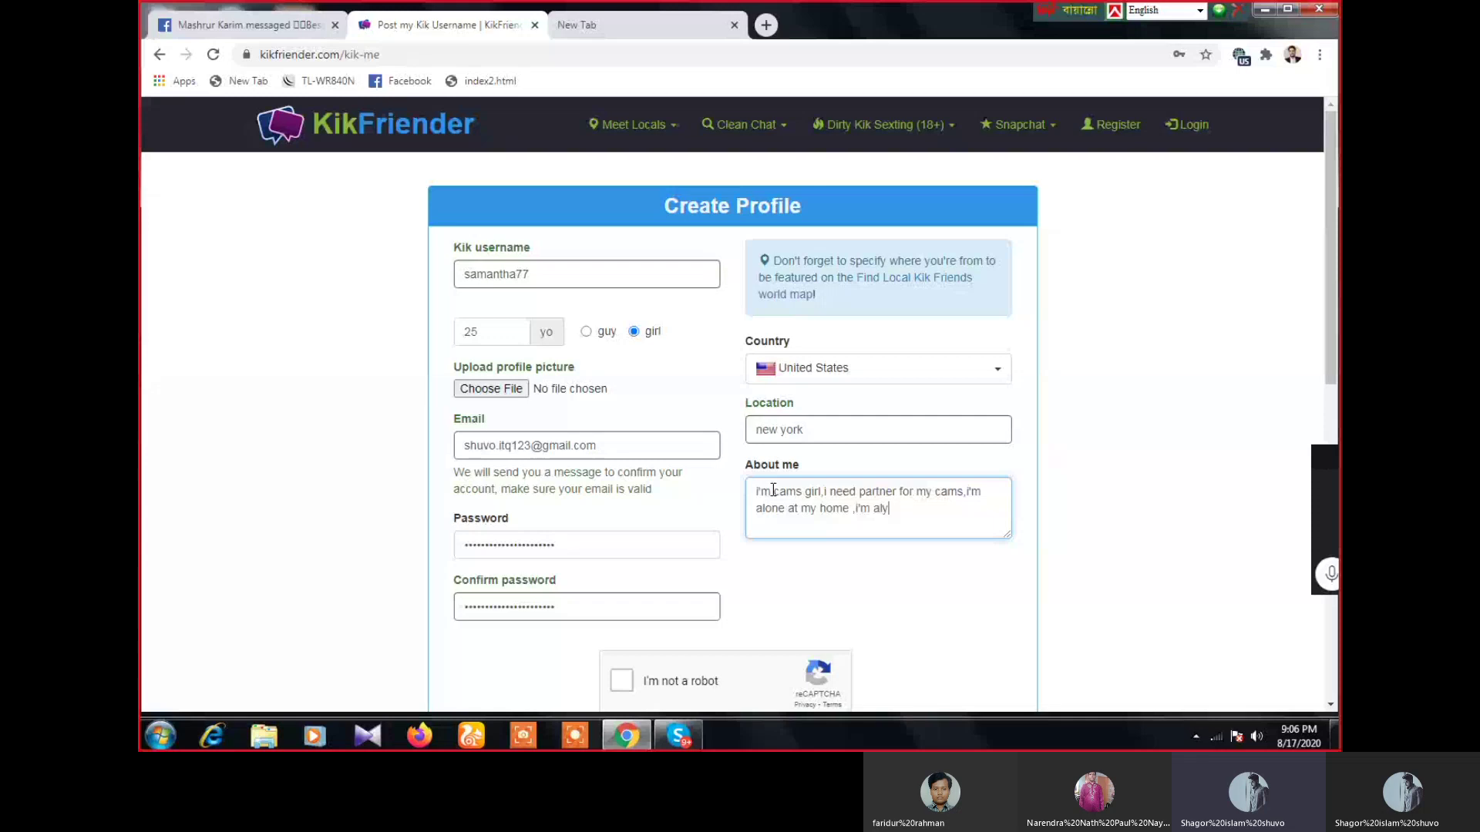
pyautogui.write('awa')
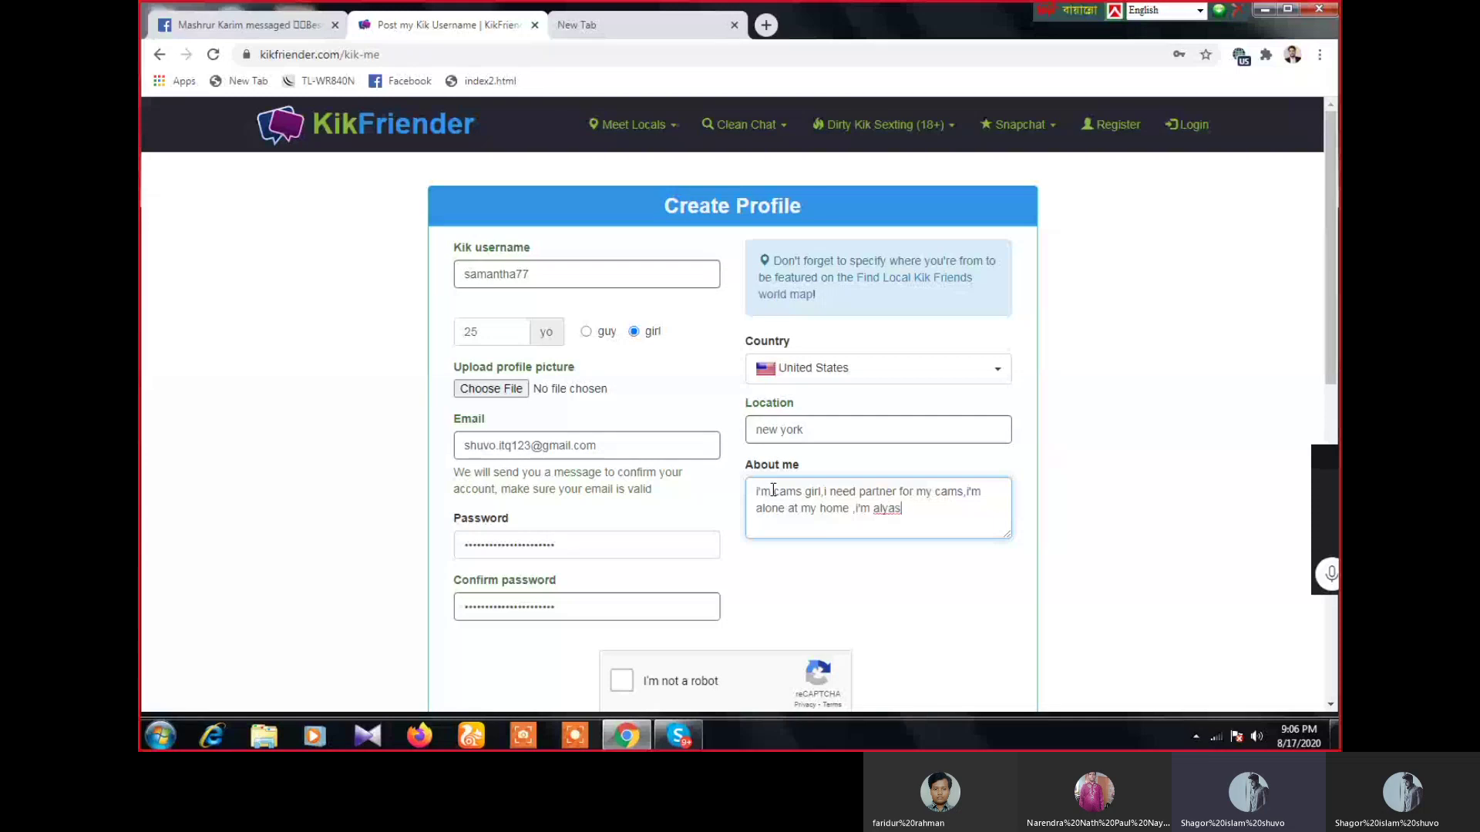
pyautogui.press('BackSpace')
pyautogui.press('BackSpace')
pyautogui.press('BackSpace')
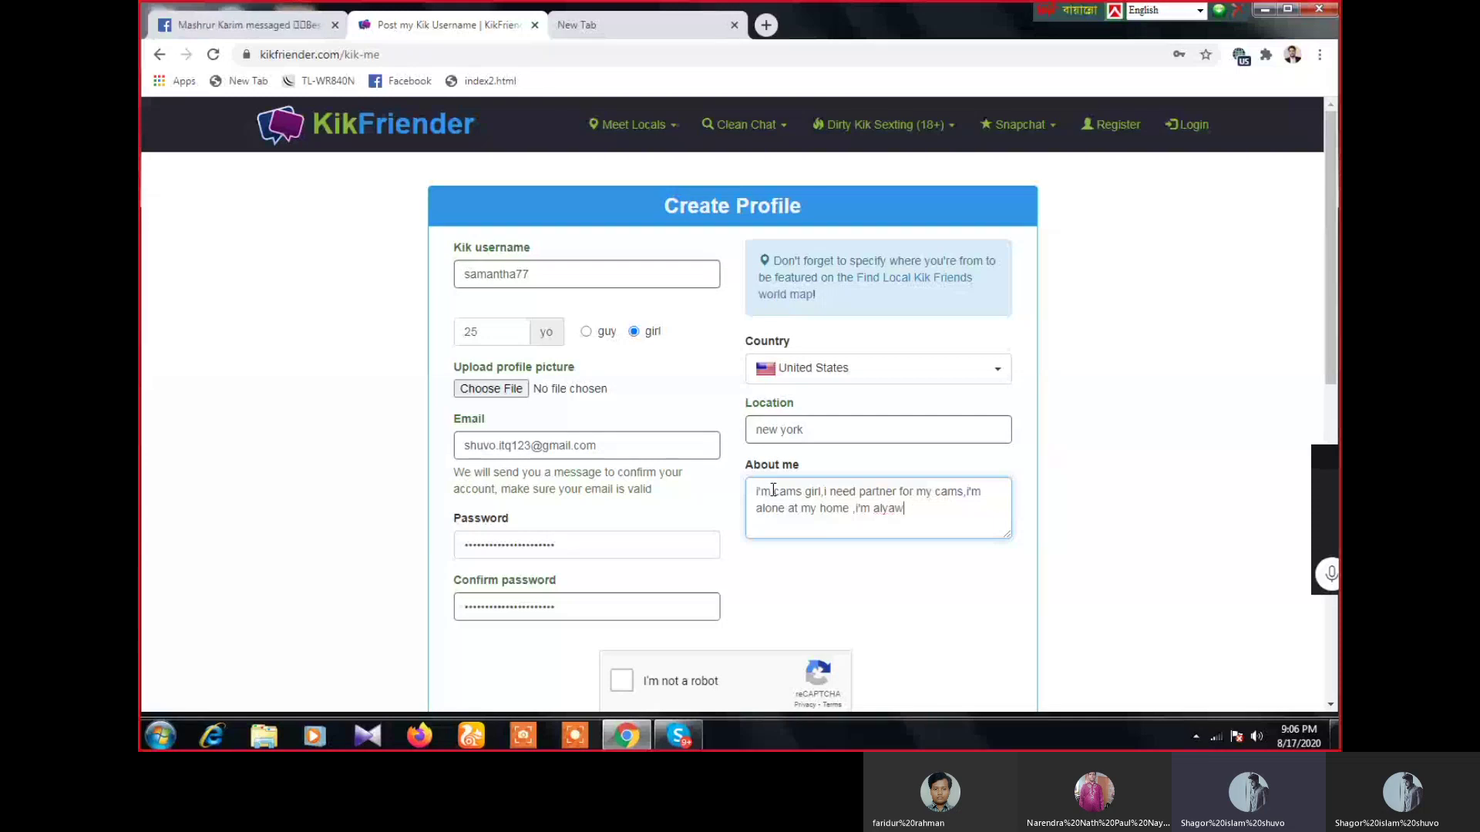
pyautogui.press('BackSpace')
pyautogui.write('a')
pyautogui.press('BackSpace')
pyautogui.write('ways bored ')
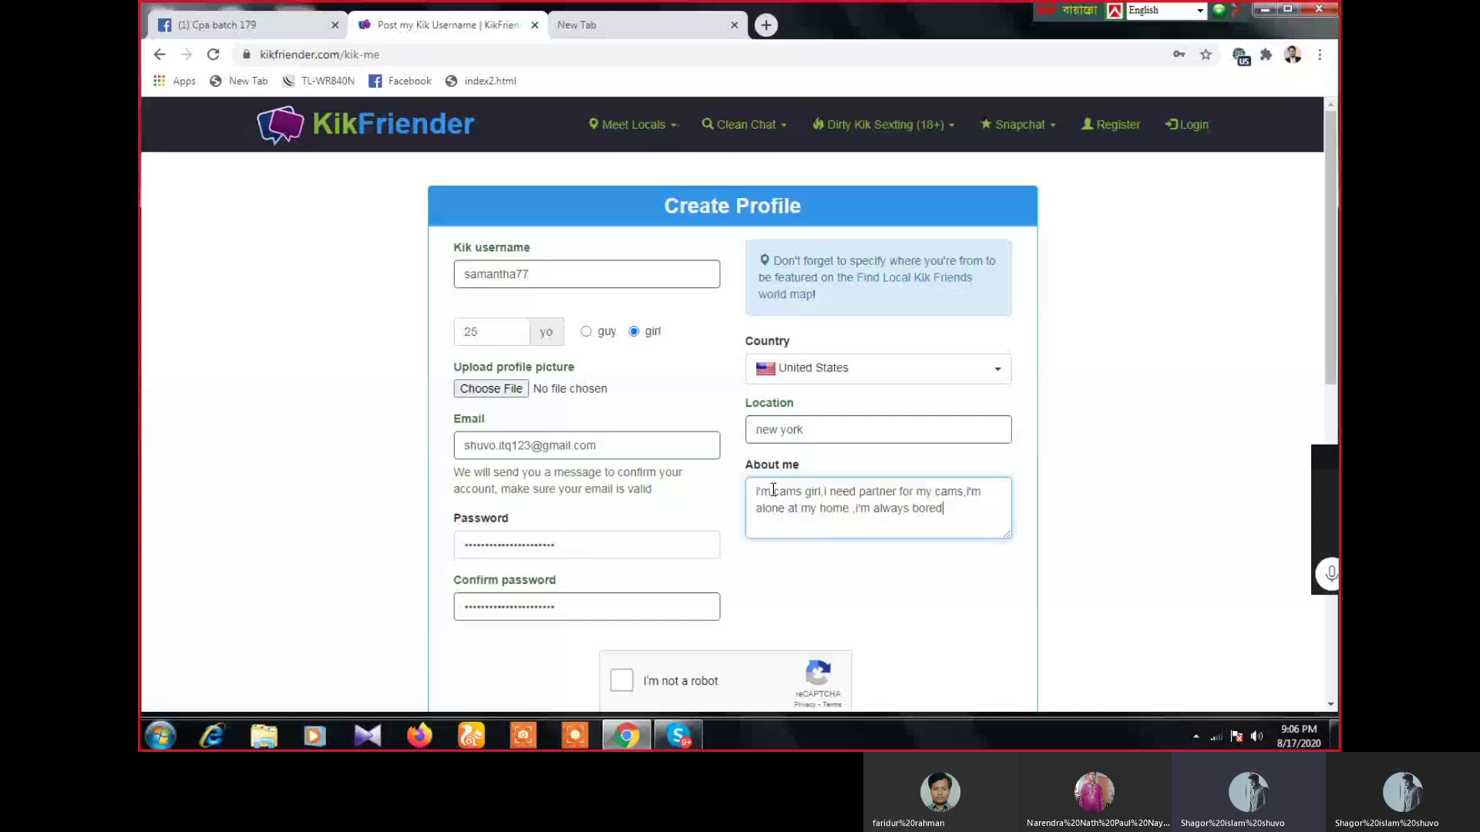
pyautogui.write('my ')
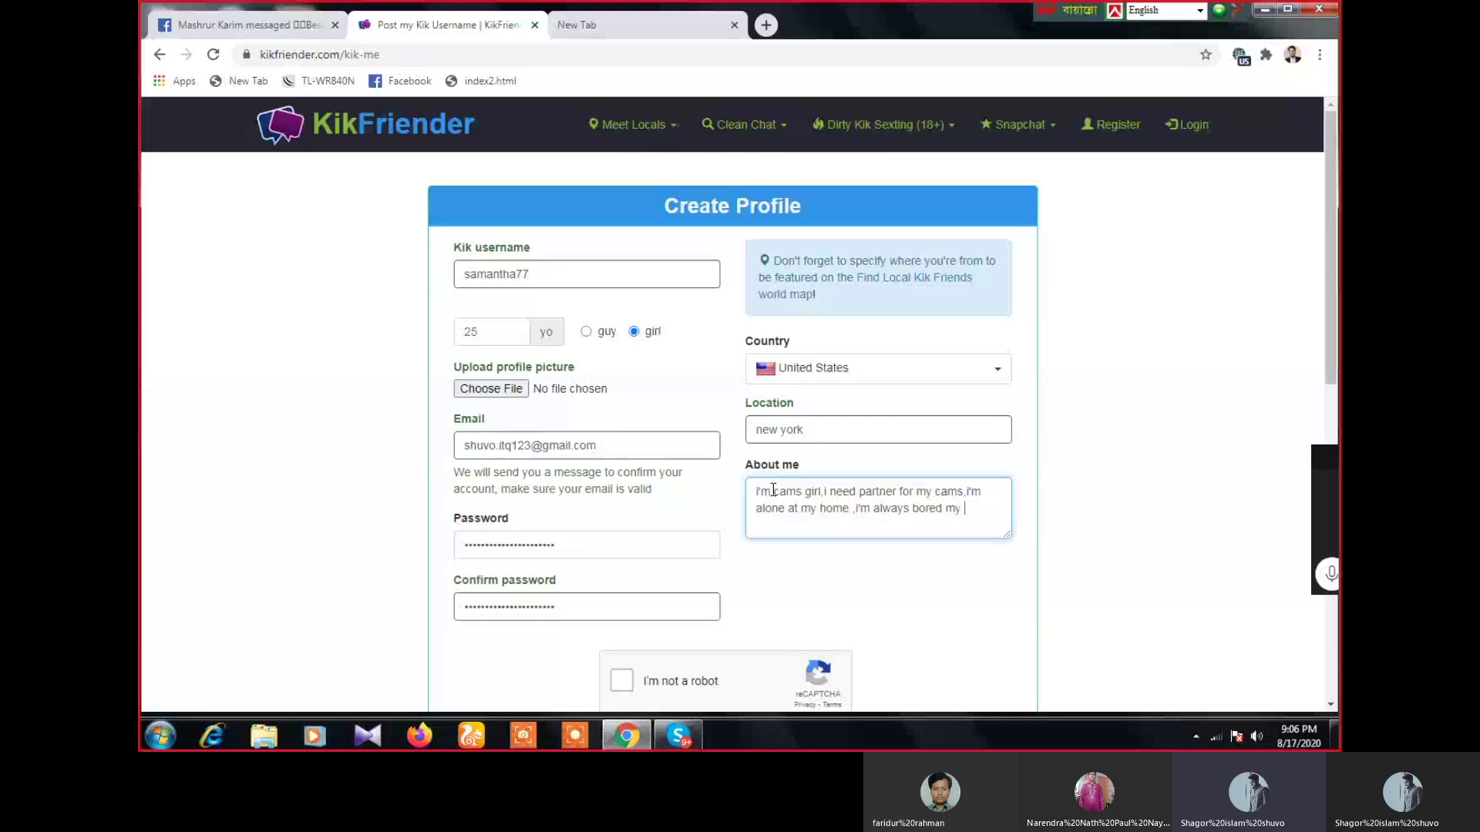
pyautogui.write('home')
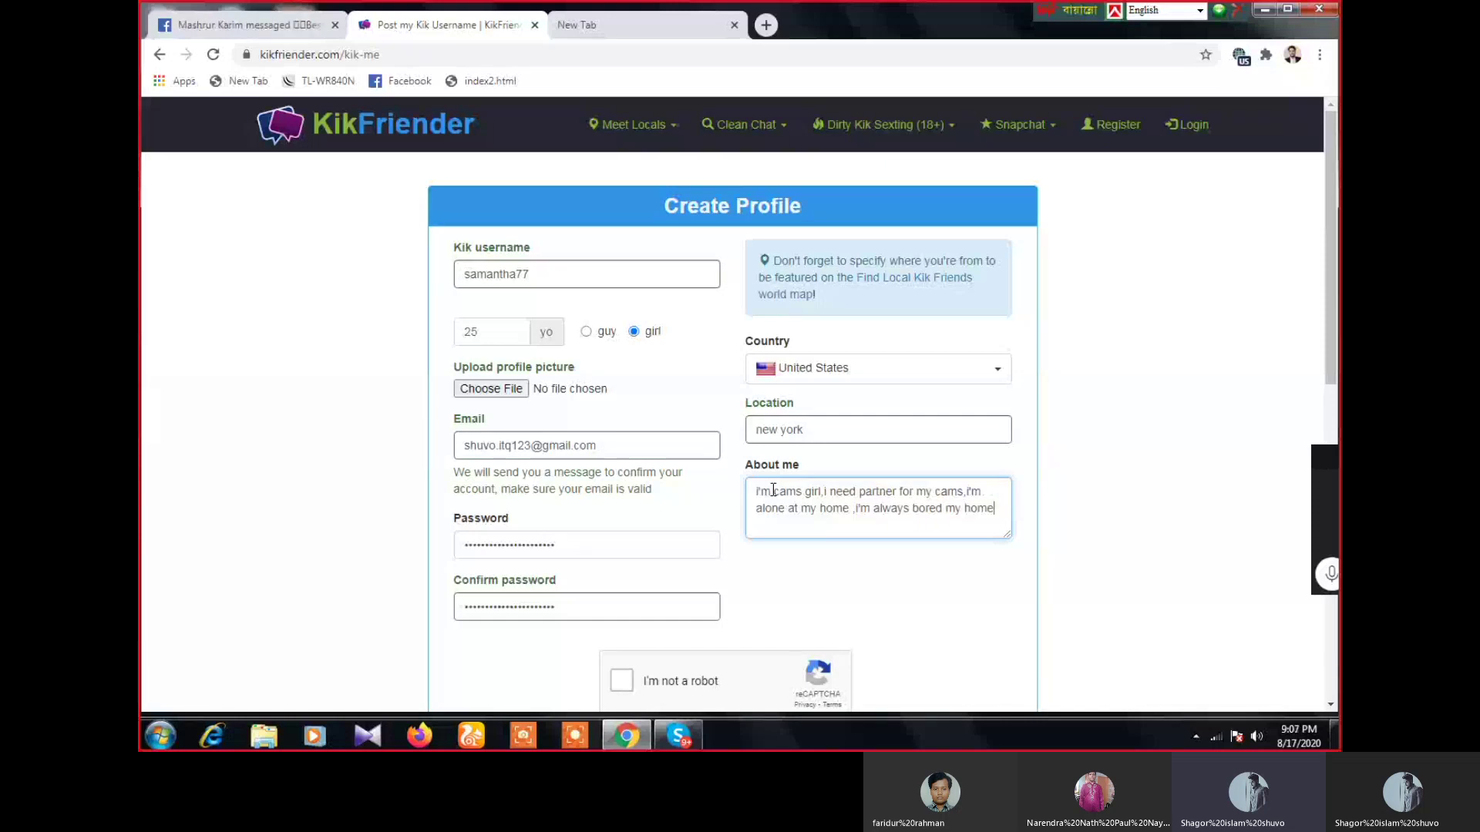
pyautogui.write(',if ')
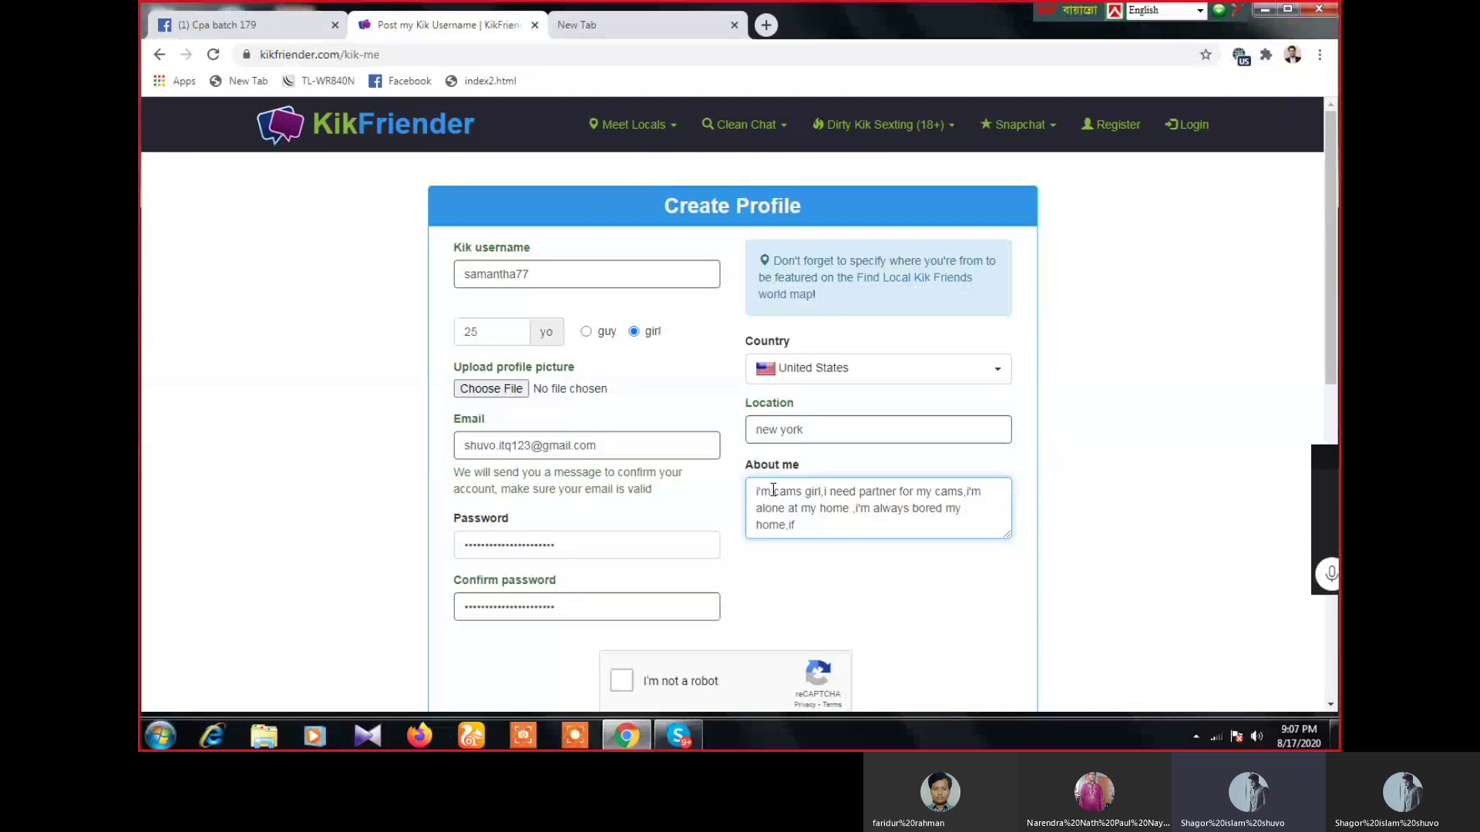
pyautogui.write('anyone yes')
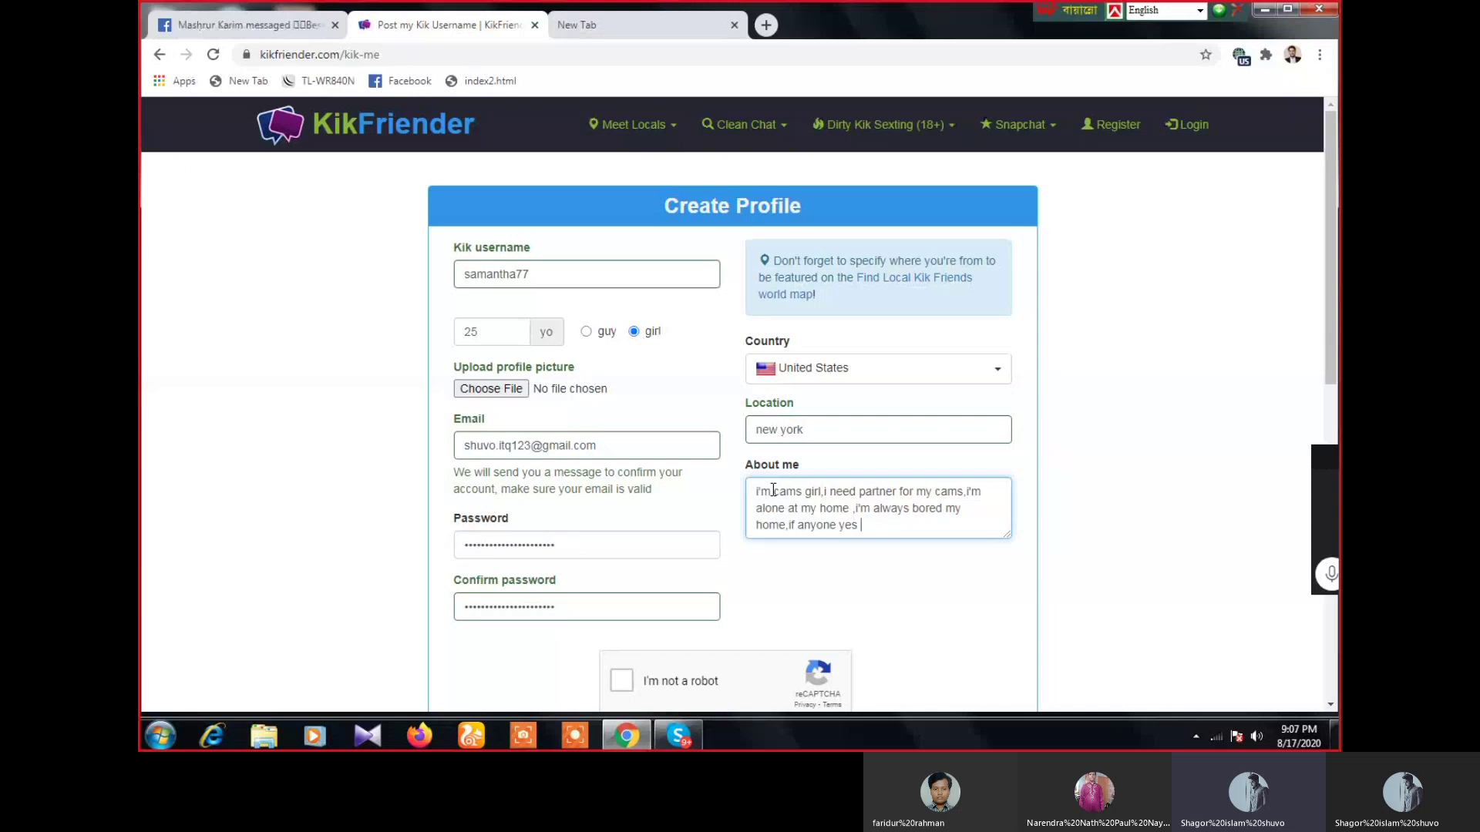
pyautogui.write('contact')
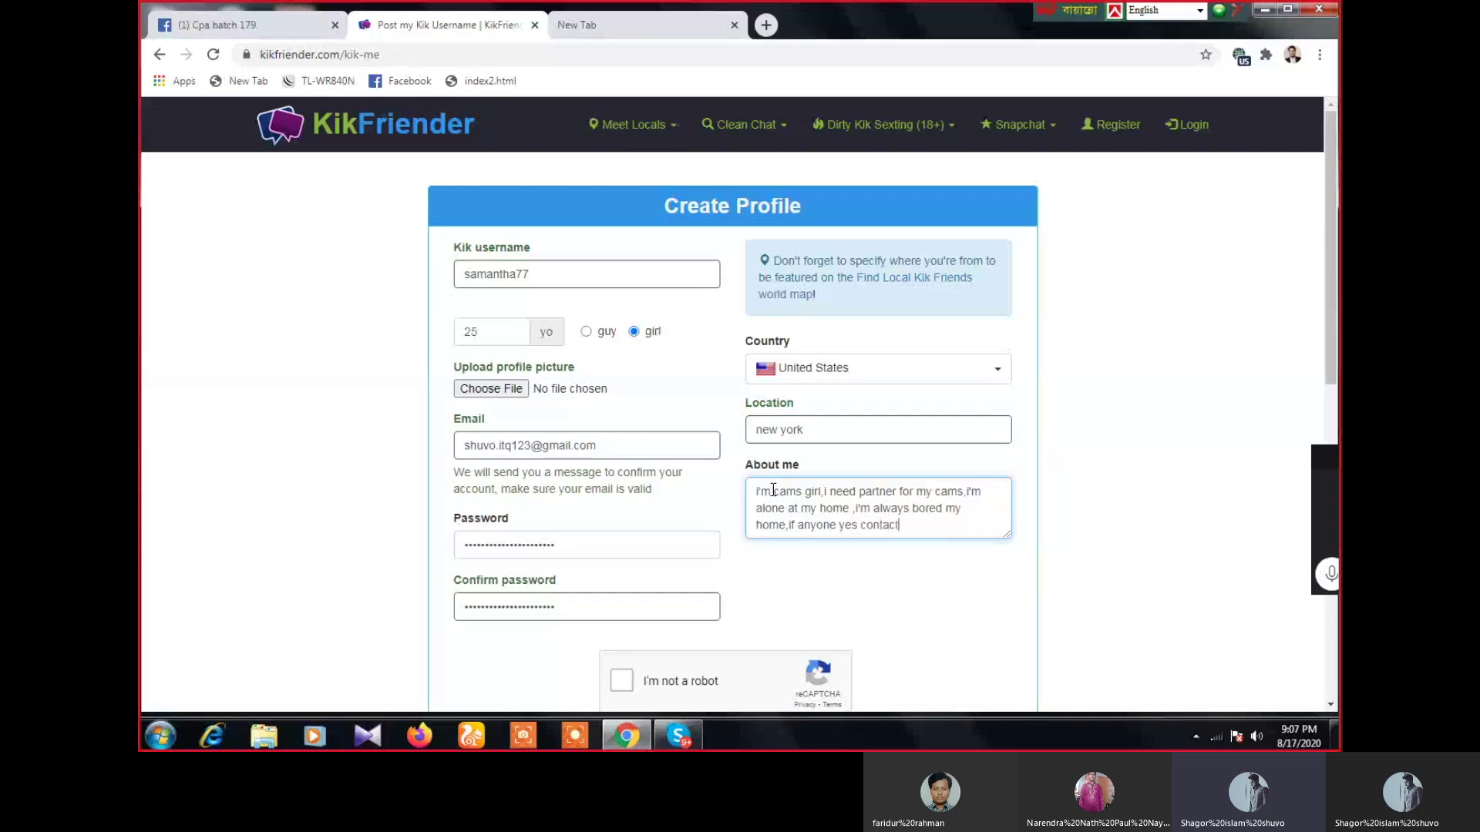
pyautogui.write(' my kik a')
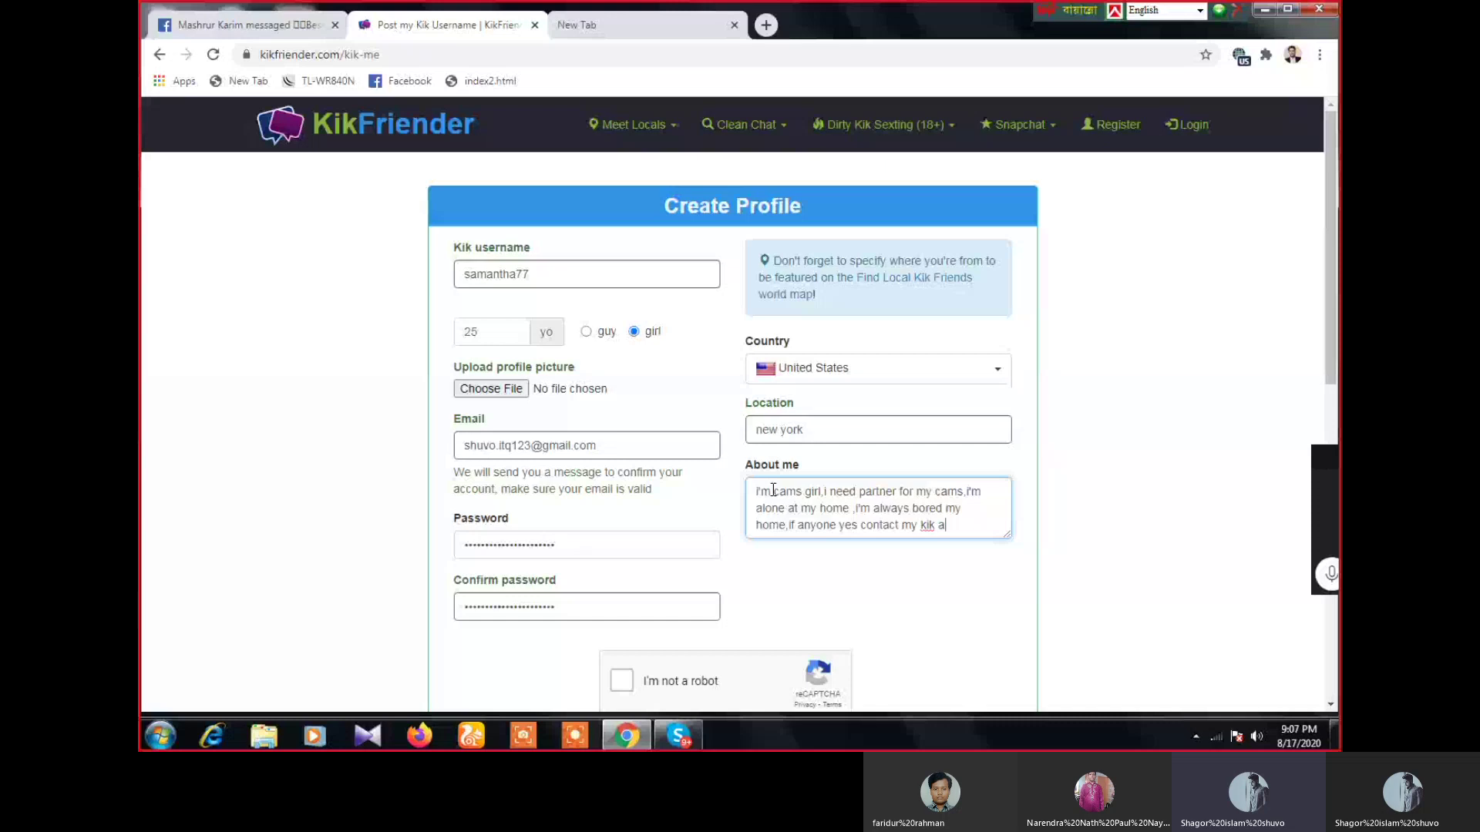
pyautogui.write('ccount')
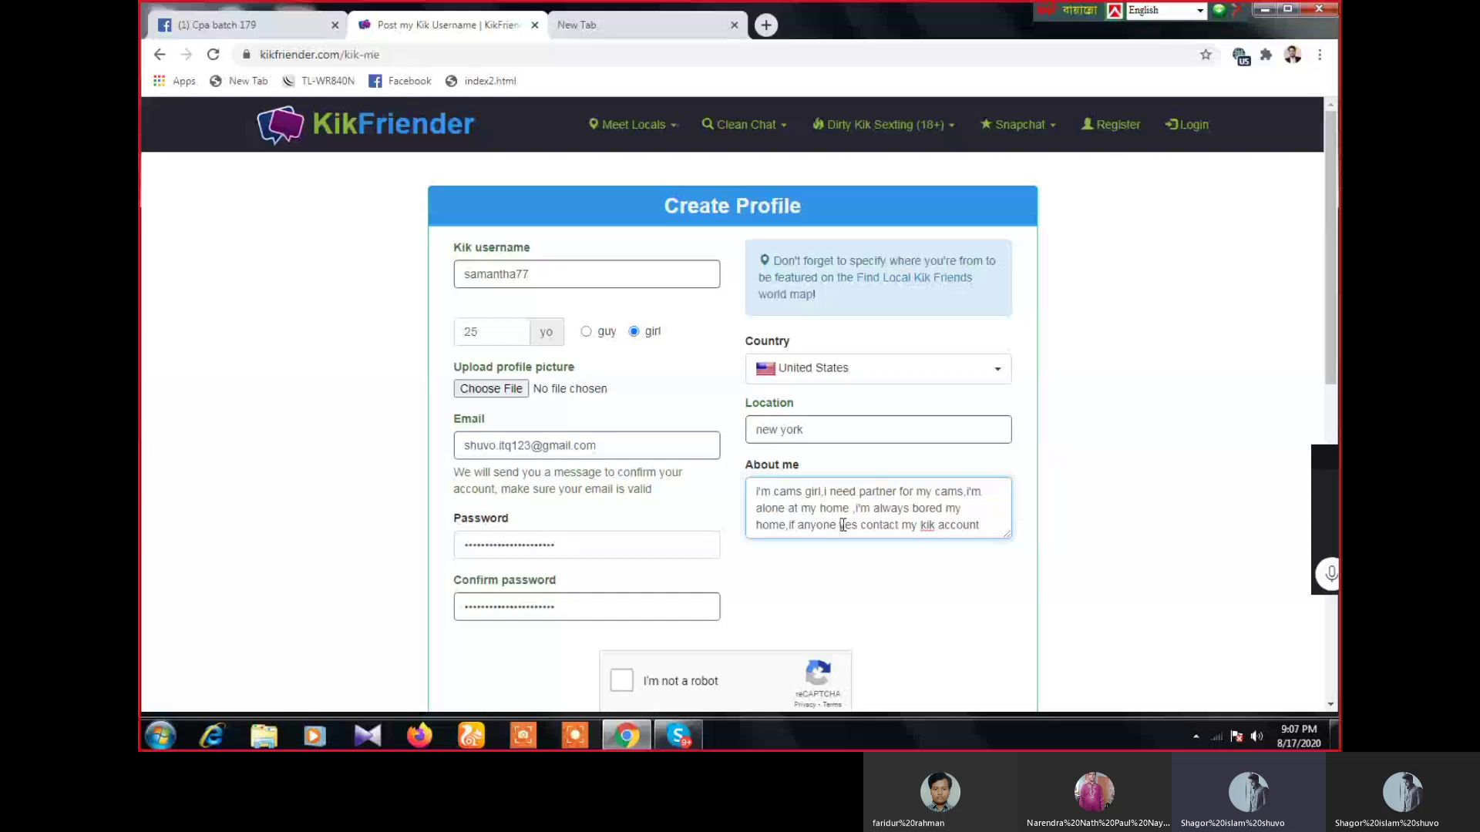
# - Replace 'anyone' in About me with 'you want chat or video call'
pyautogui.moveTo(842, 525); pyautogui.dragTo(800, 530)
pyautogui.press('BackSpace')
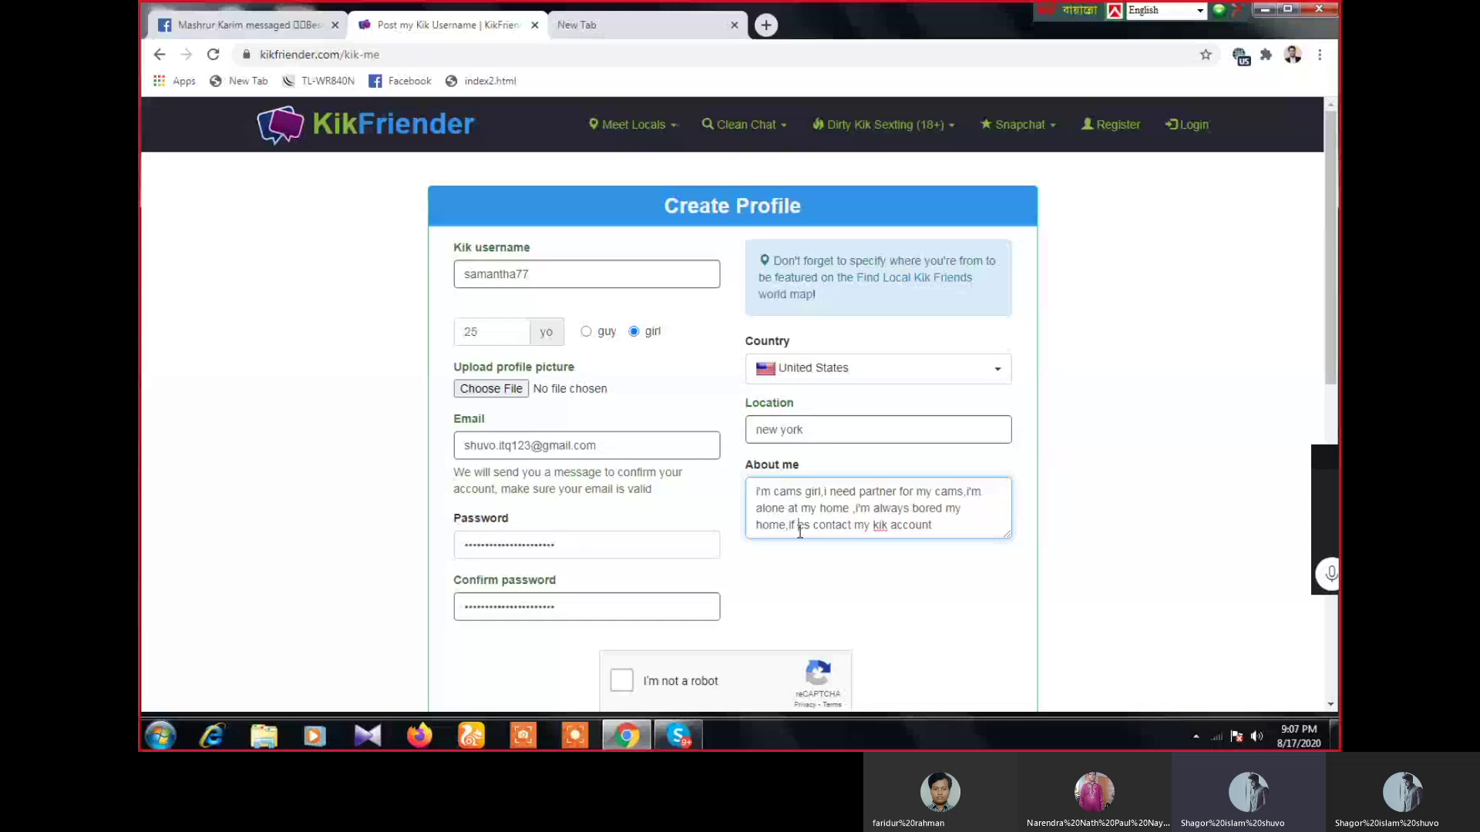
pyautogui.write('you want chat or video')
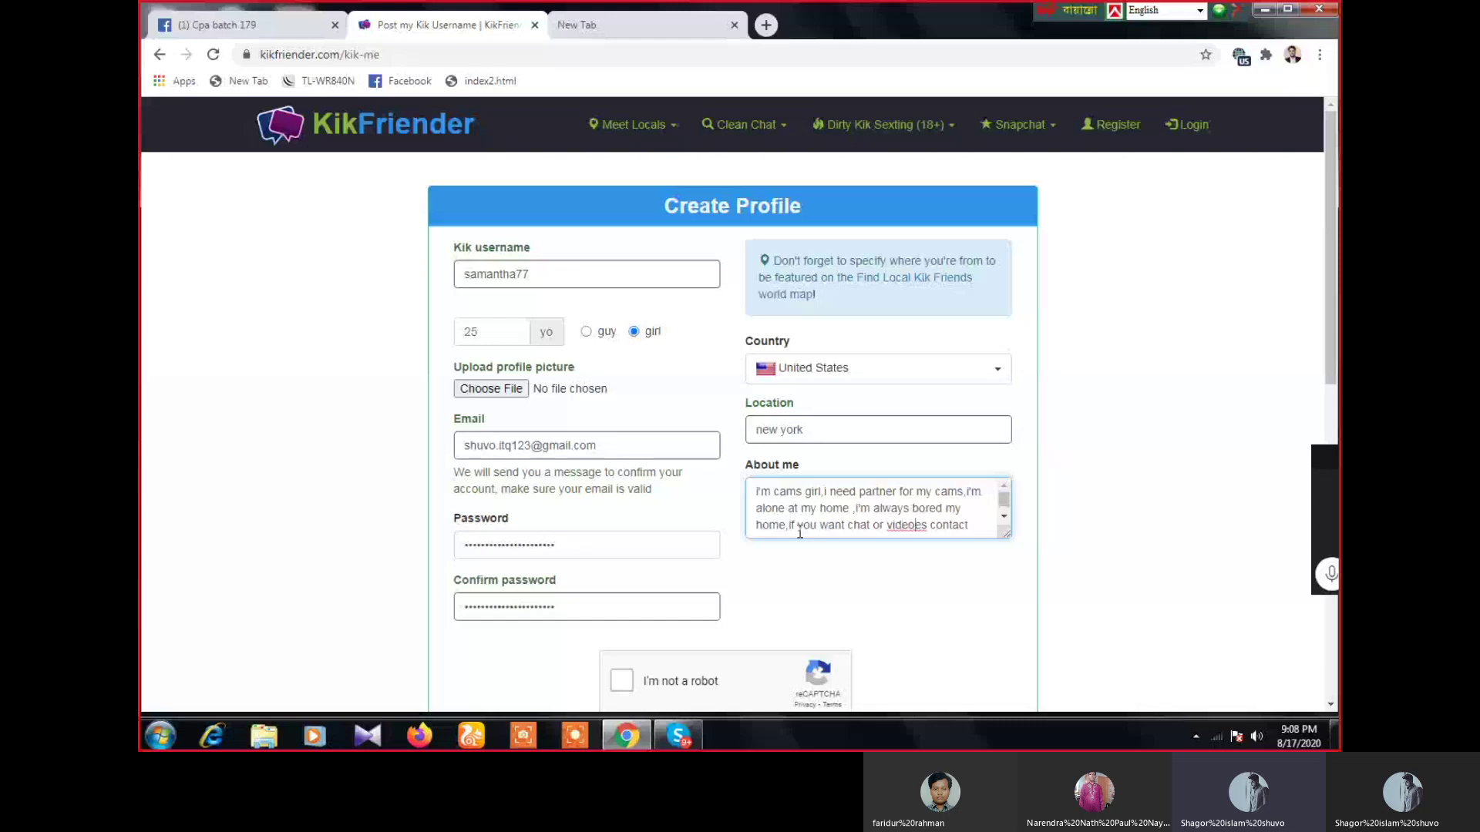
pyautogui.write(' call')
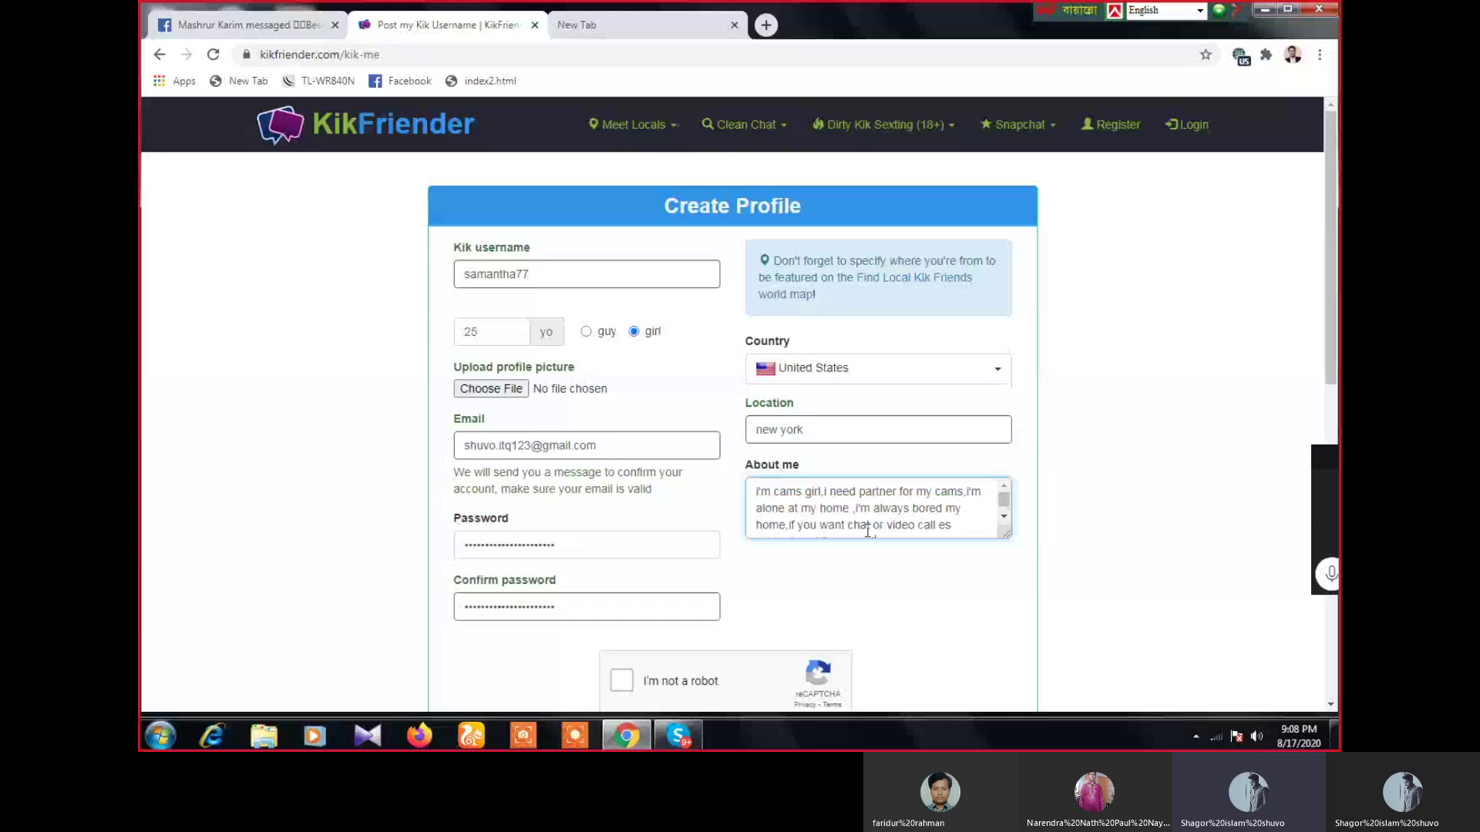
# - Change 'chat' to 'time pass' and the stray 'es' to 'with me'
pyautogui.scroll(-1, 868, 531)
pyautogui.doubleClick(857, 508)
pyautogui.write('time pass')
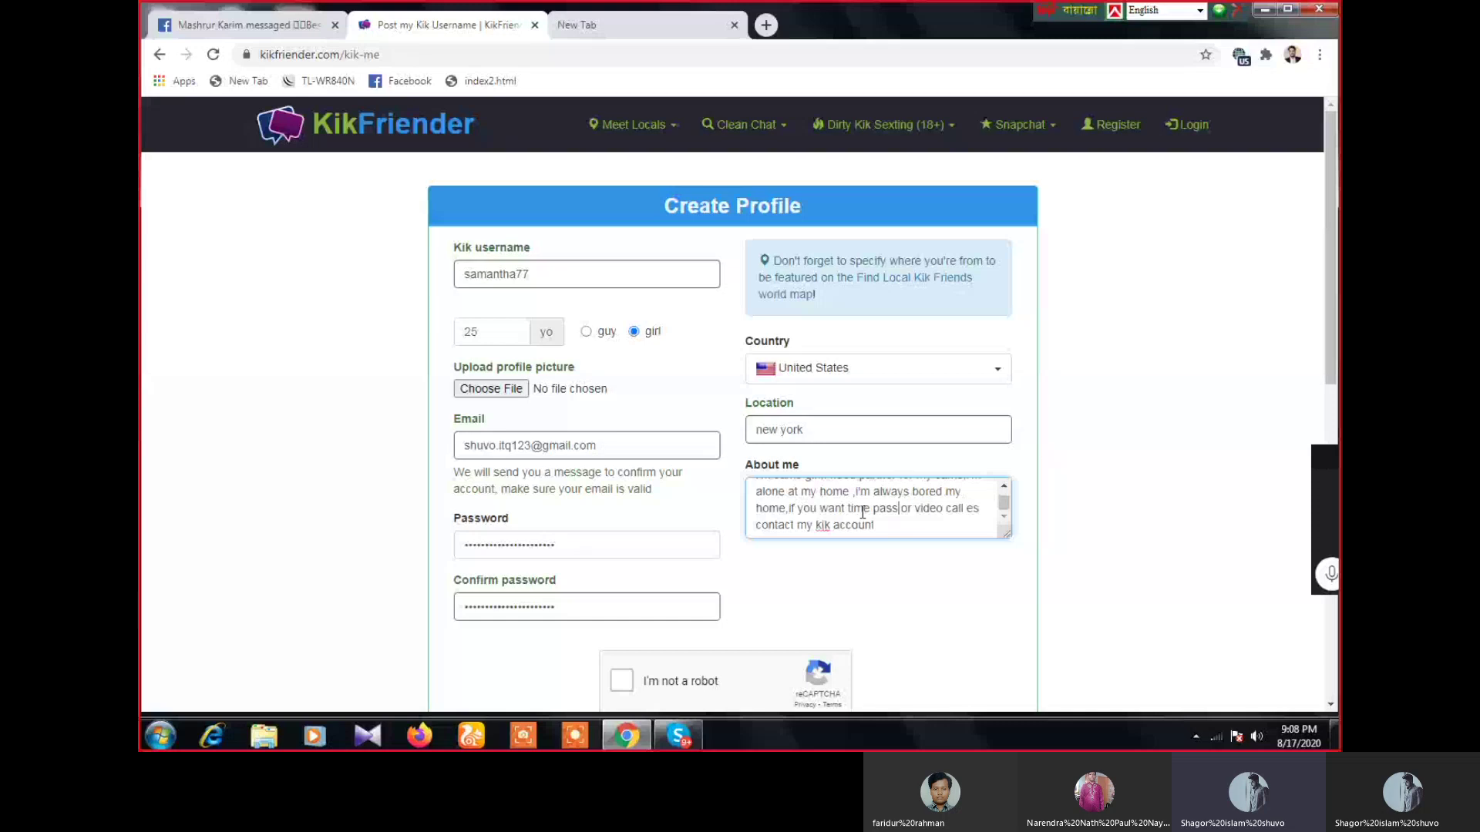
pyautogui.doubleClick(973, 508)
pyautogui.write('with me')
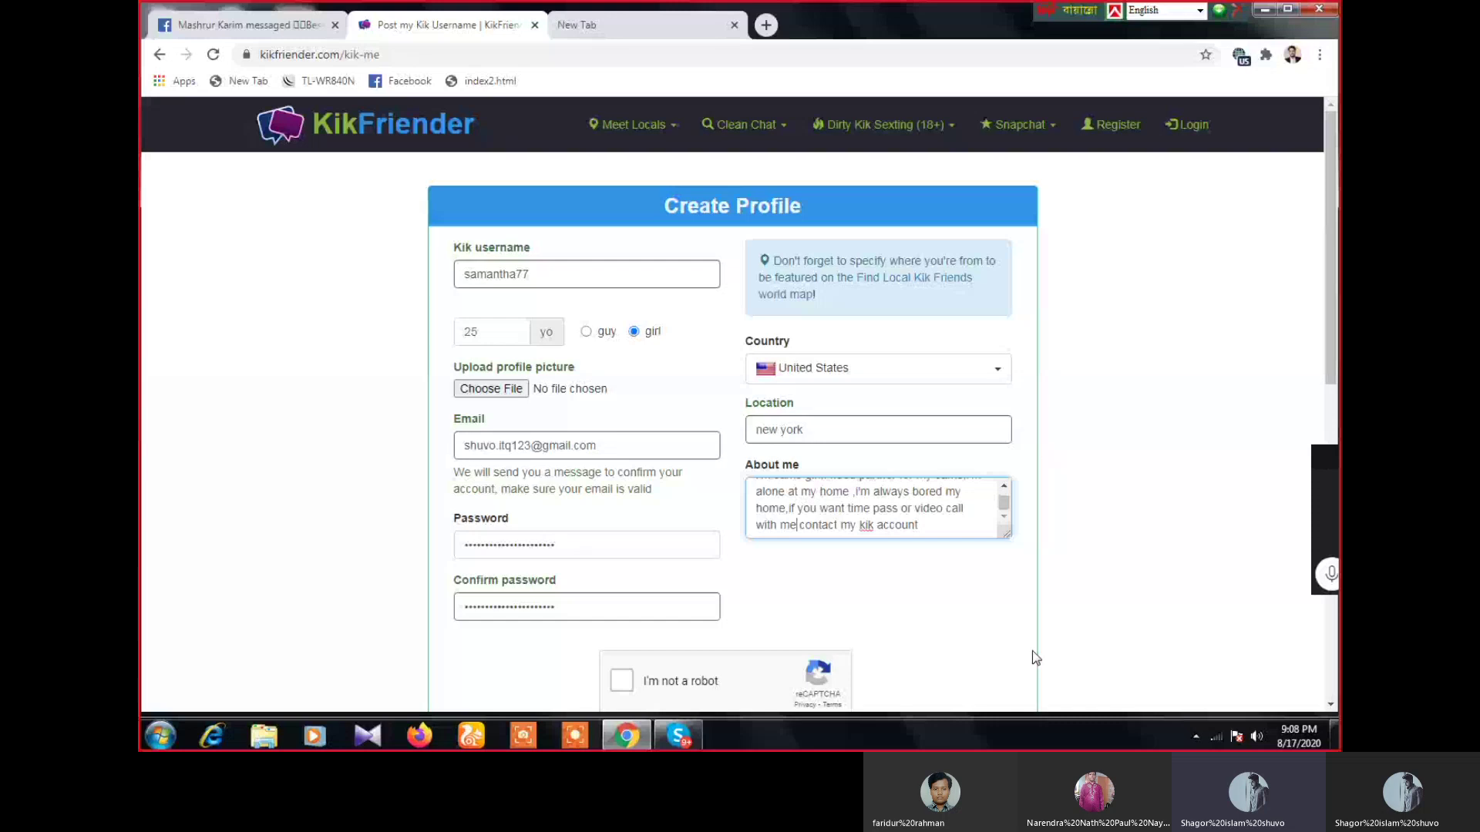
pyautogui.scroll(1, 864, 524)
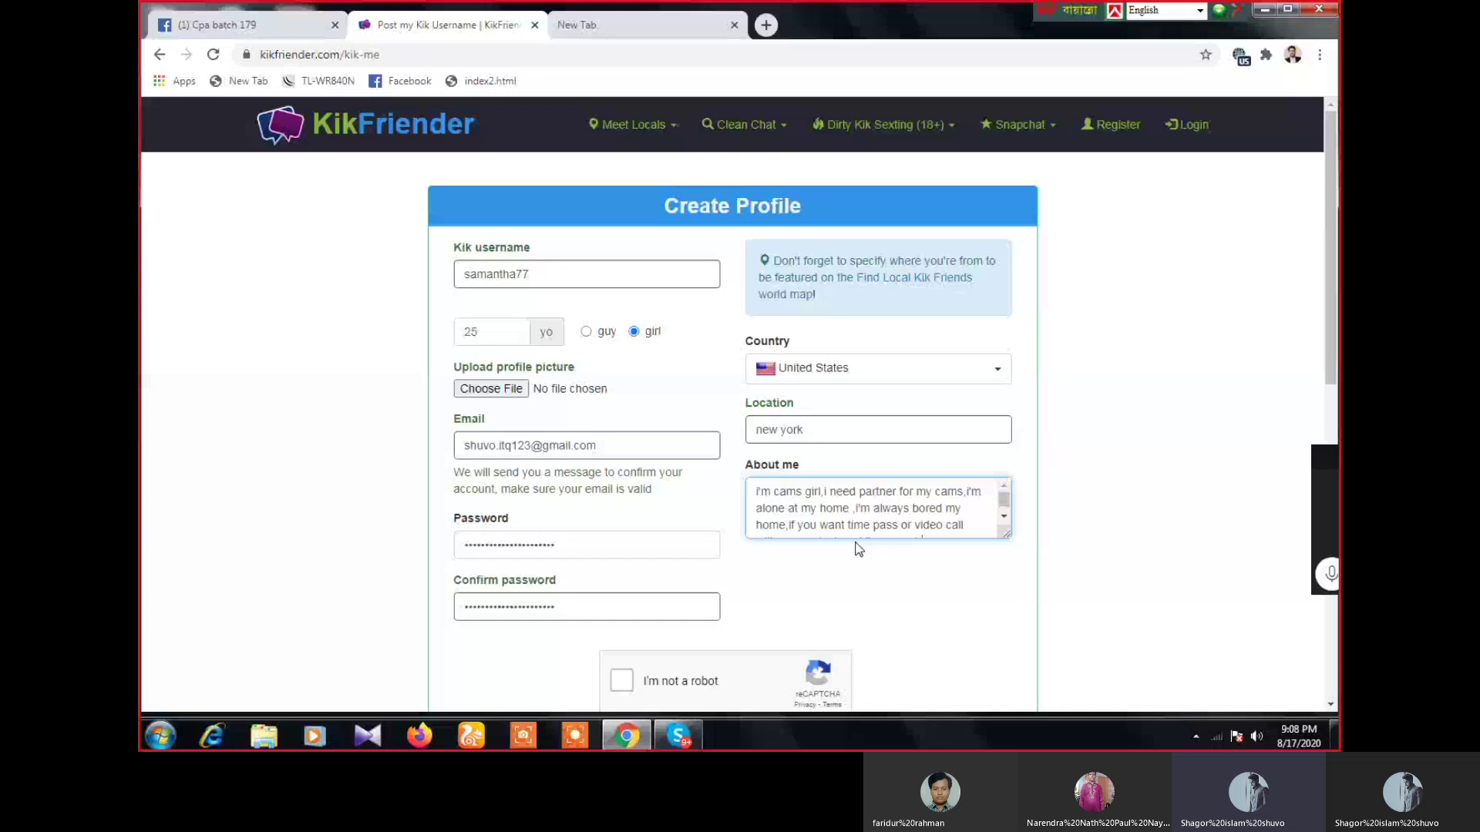
# - Scroll through the finished form, select the email address, and switch to the Google new tab
pyautogui.click(1005, 514)
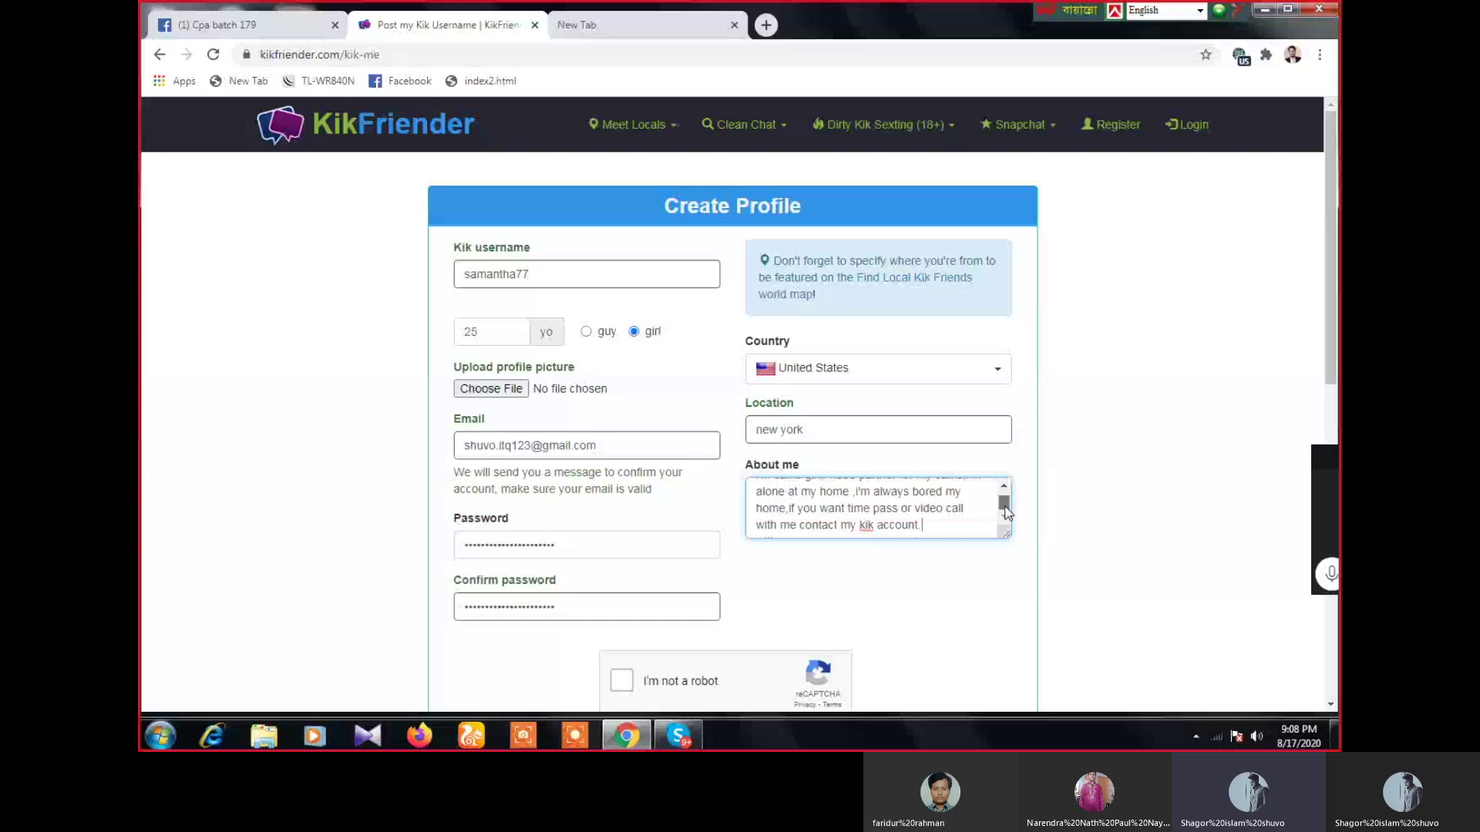
pyautogui.scroll(3, 1005, 513)
pyautogui.scroll(-3, 1005, 512)
pyautogui.scroll(-4, 537, 534)
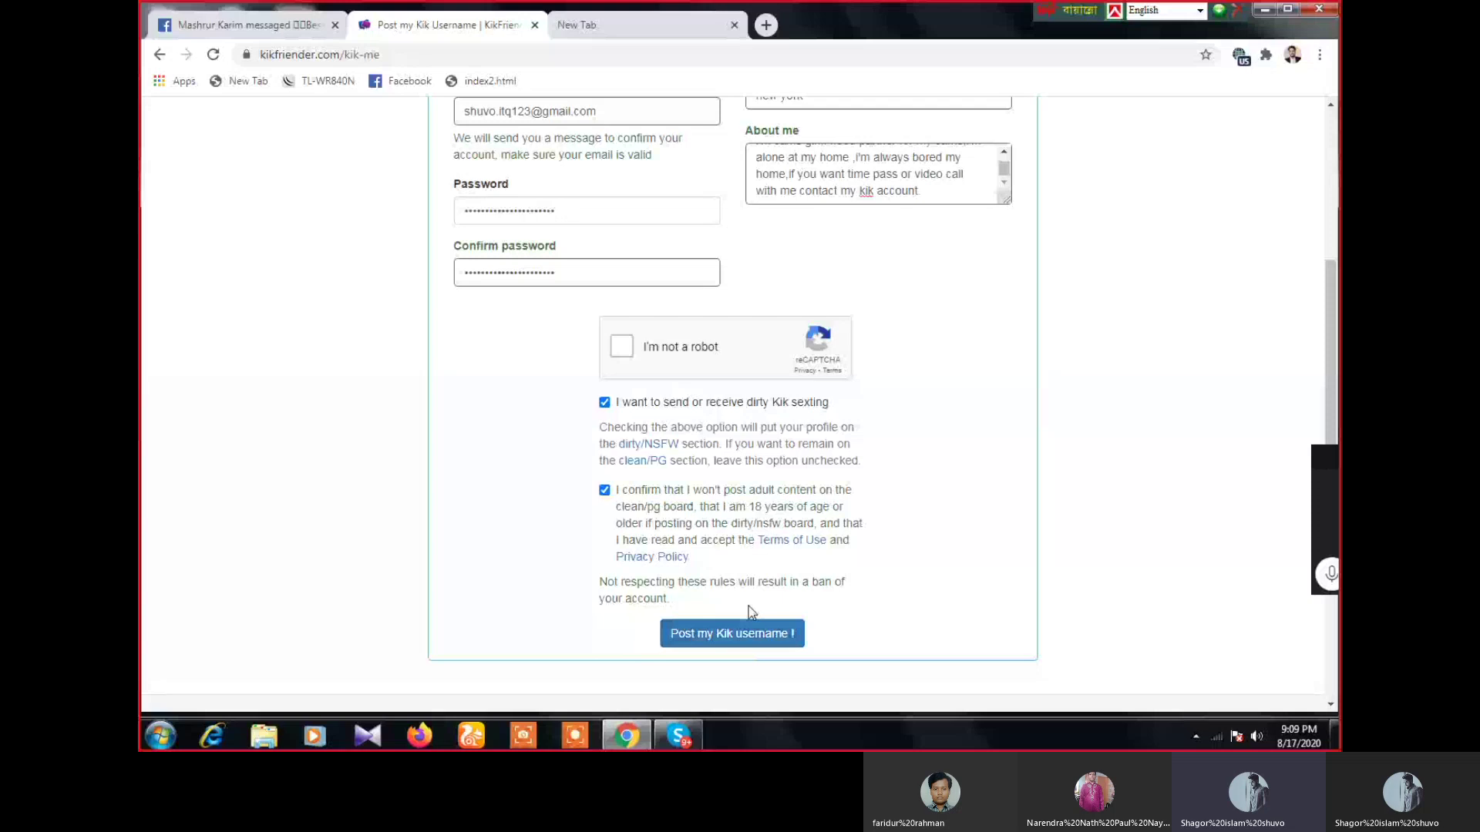
pyautogui.scroll(4, 751, 613)
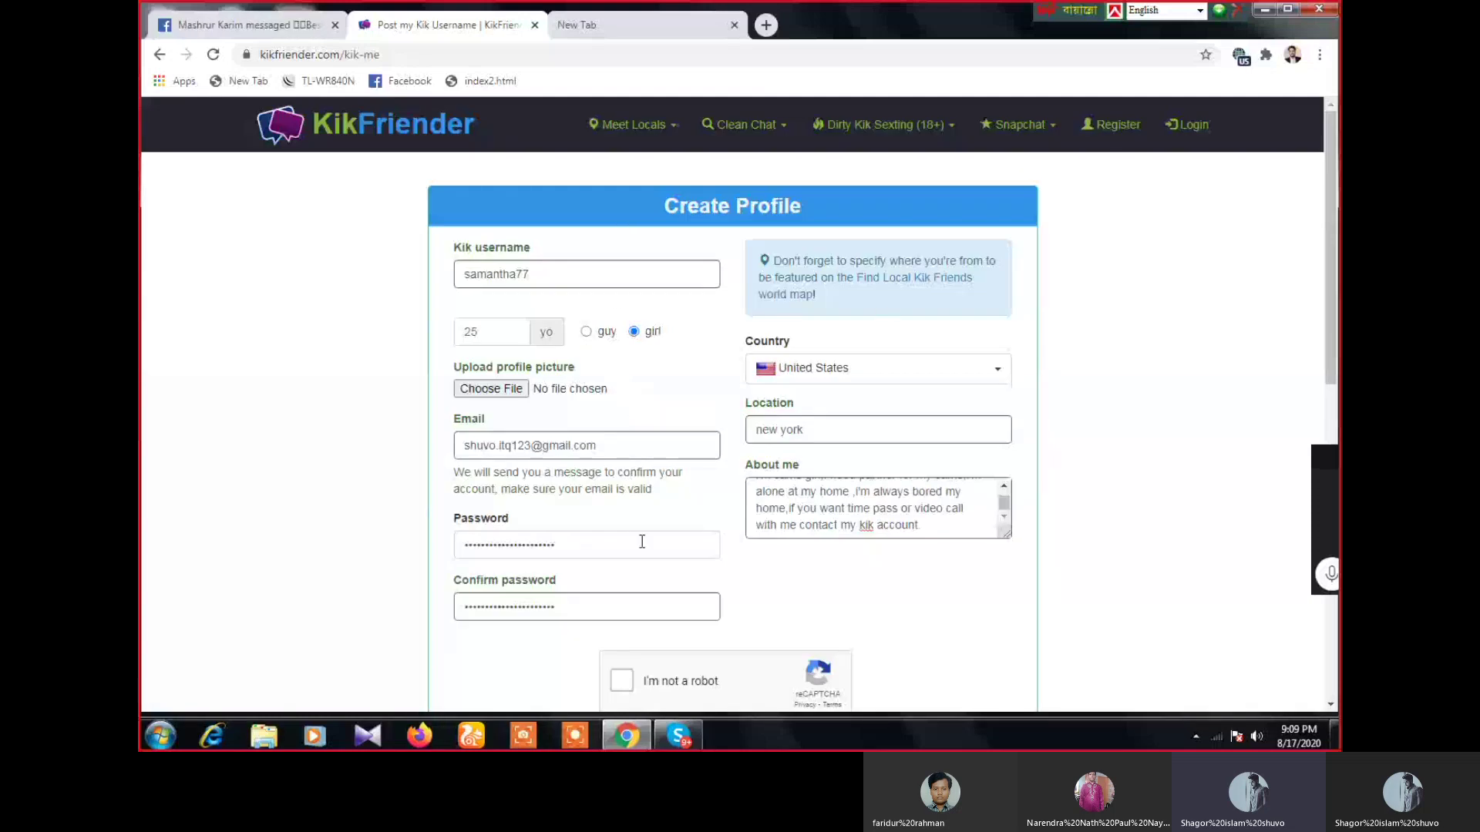
pyautogui.scroll(-3, 670, 624)
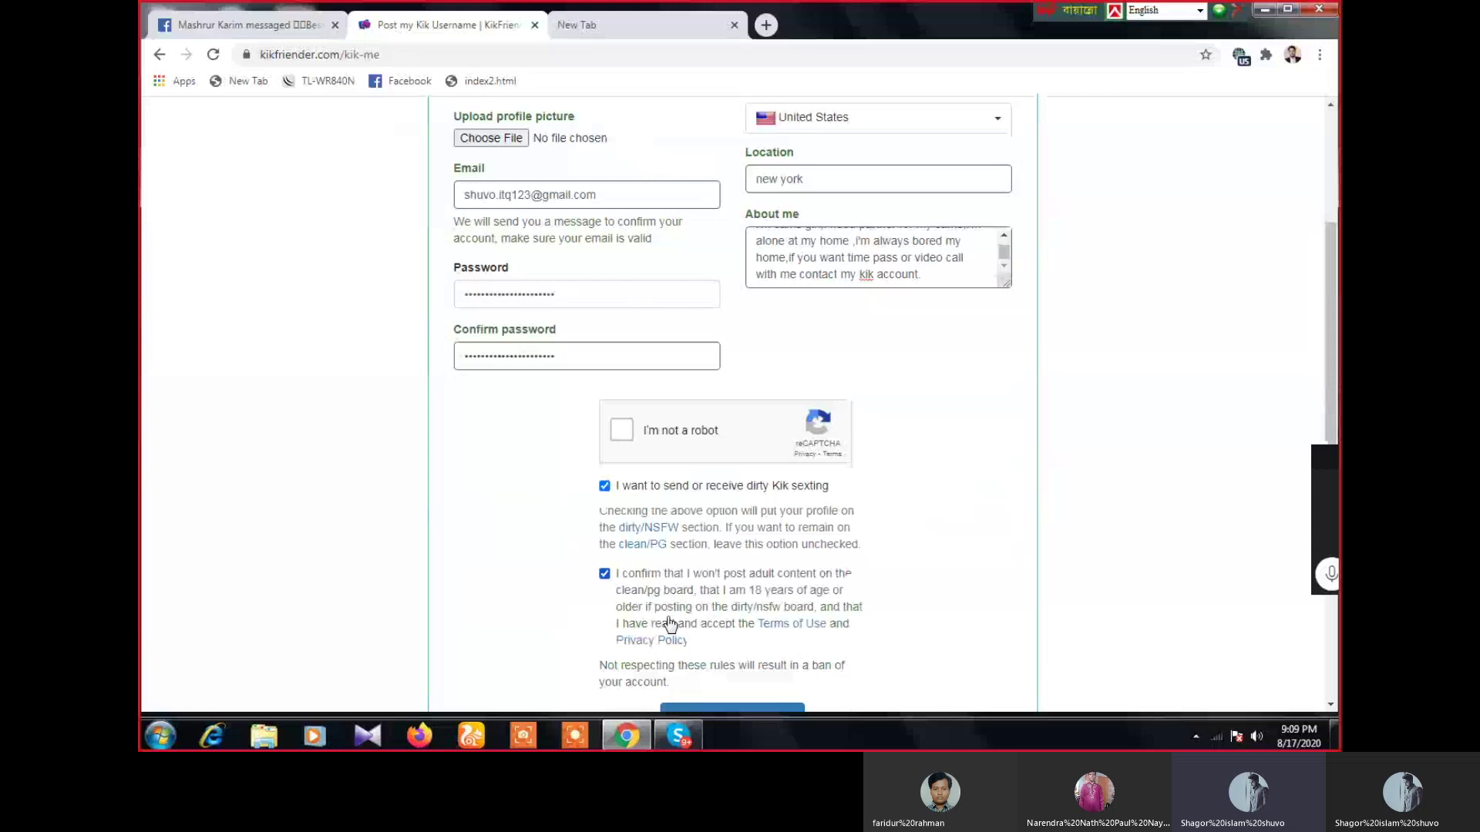
pyautogui.scroll(3, 670, 625)
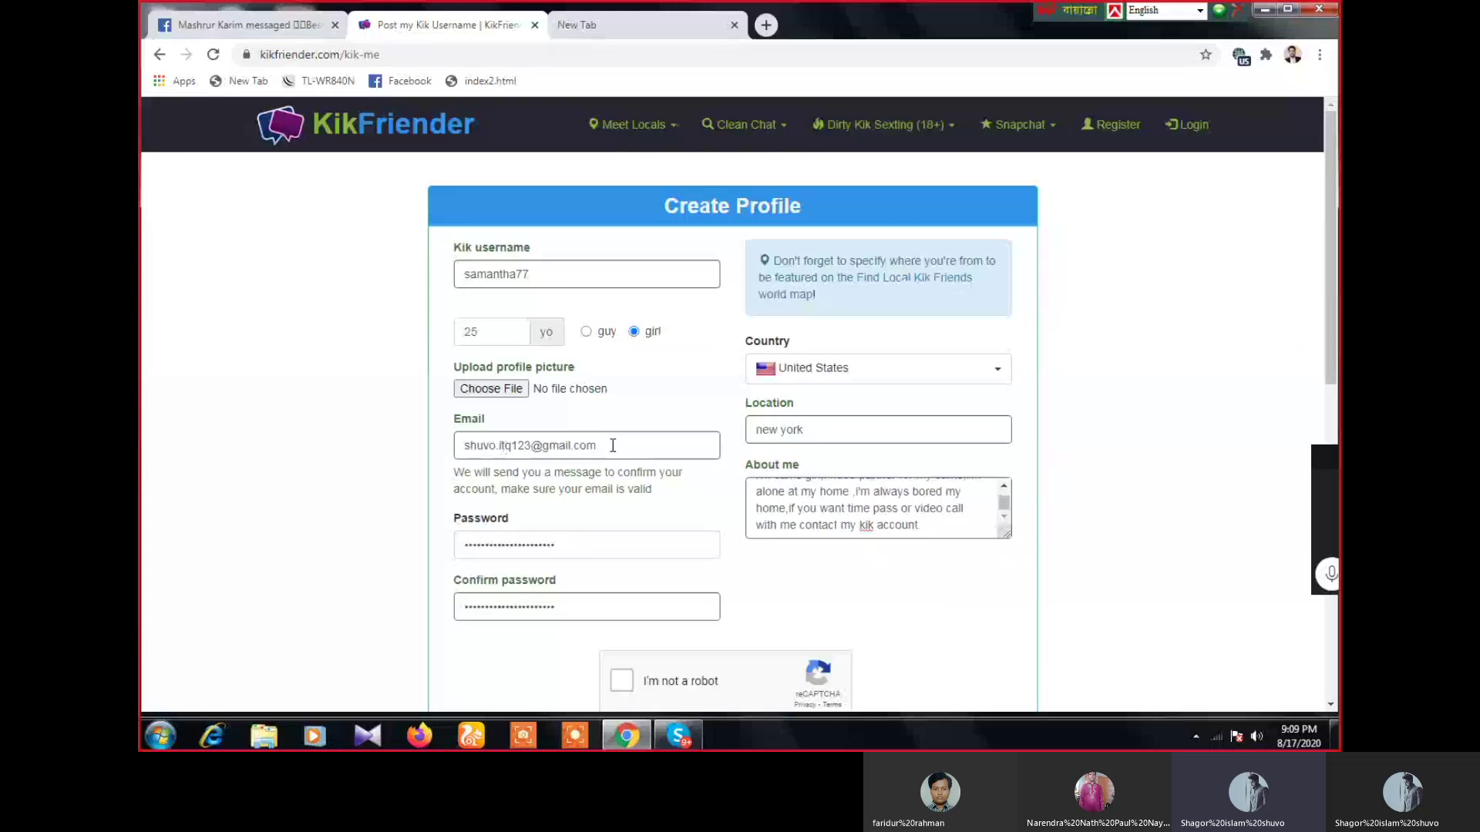
pyautogui.moveTo(613, 445); pyautogui.dragTo(461, 451)
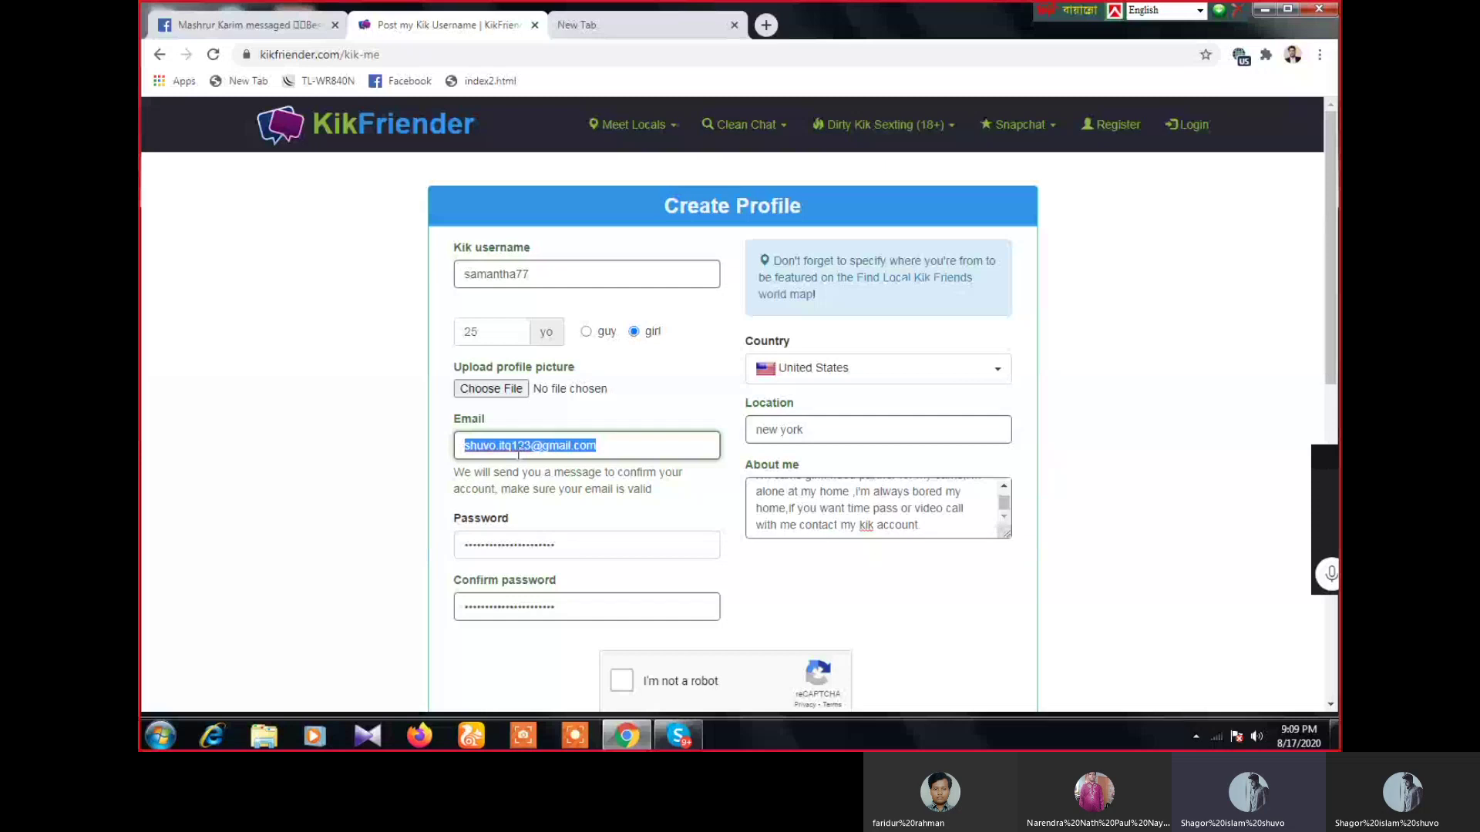
pyautogui.click(654, 25)
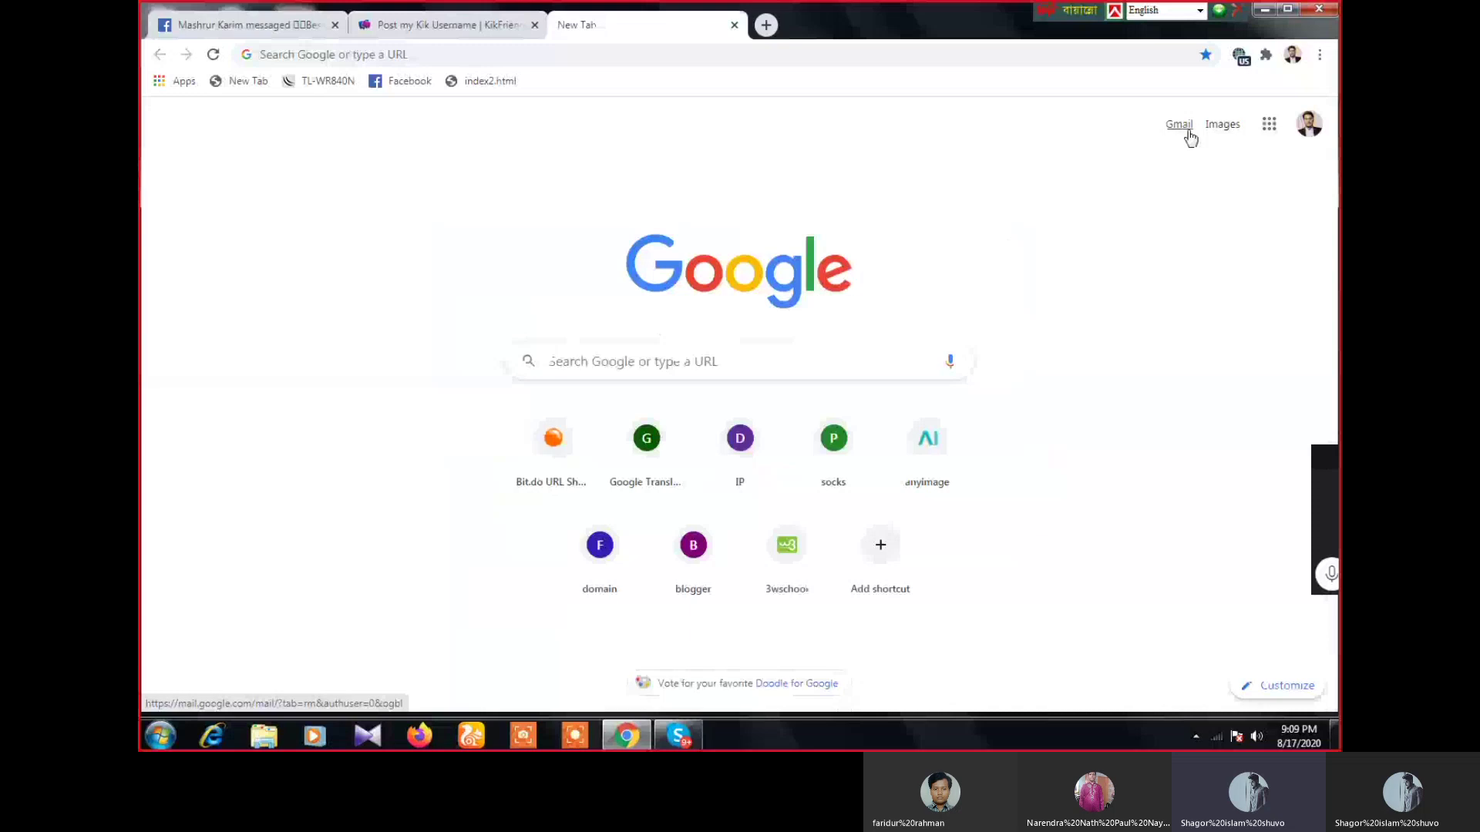
# - Leave Gmail loading in its own tab and return to the KikFriender Create Profile form
pyautogui.click(445, 25)
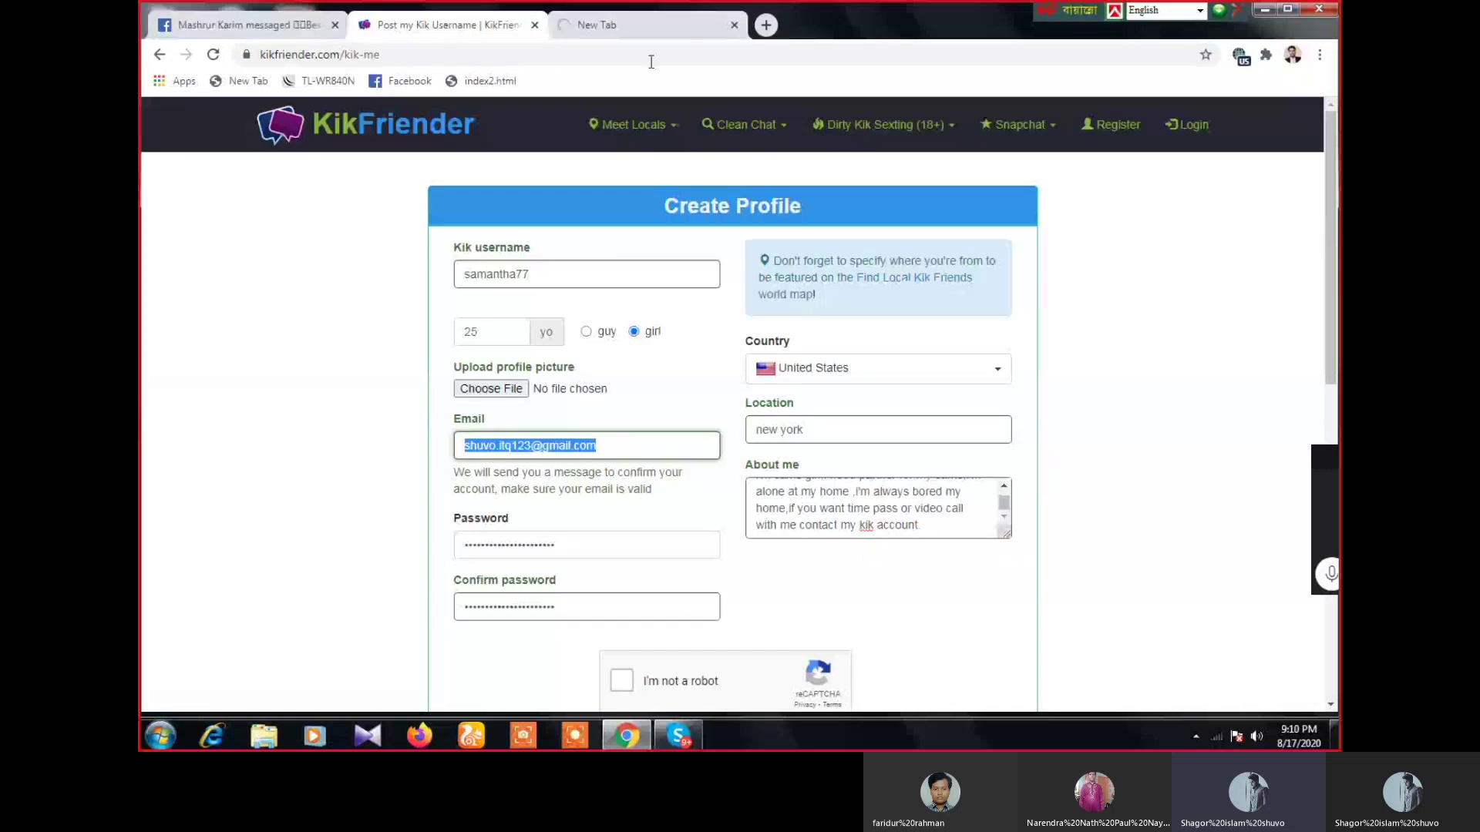
pyautogui.click(772, 29)
pyautogui.click(614, 26)
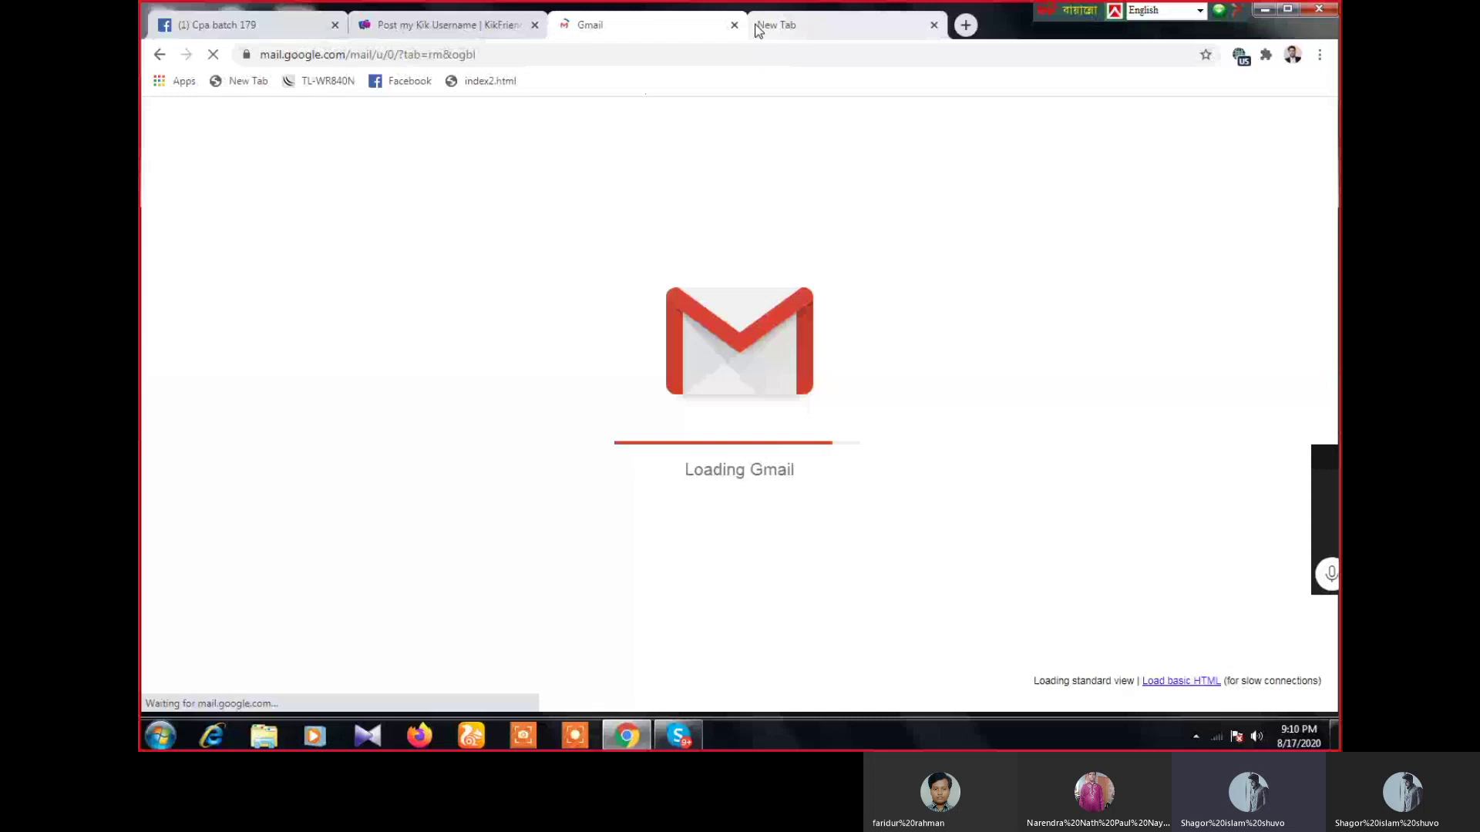
pyautogui.hotkey('ctrl', 'shift', 'Tab')
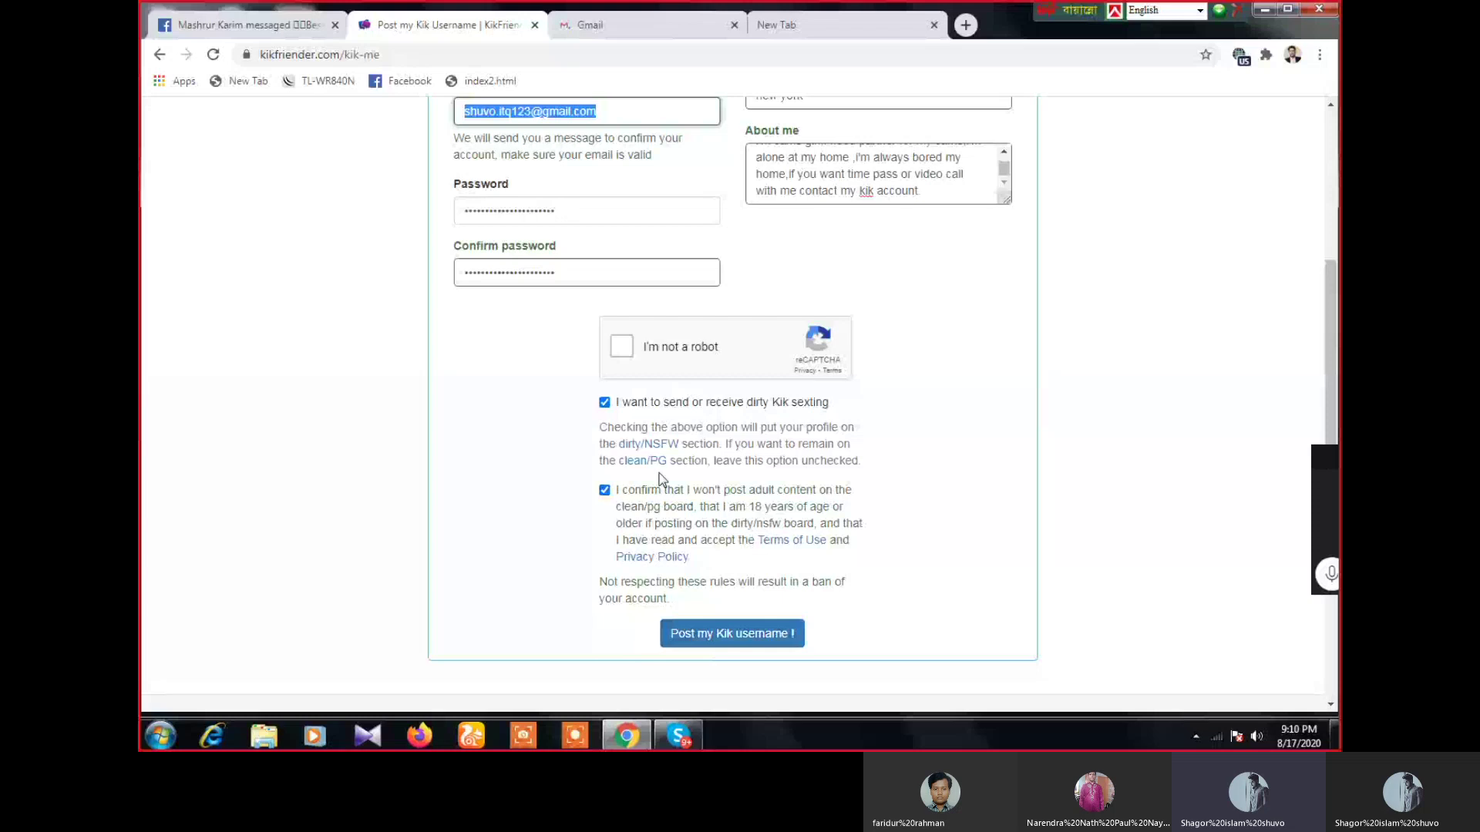
pyautogui.scroll(5, 659, 479)
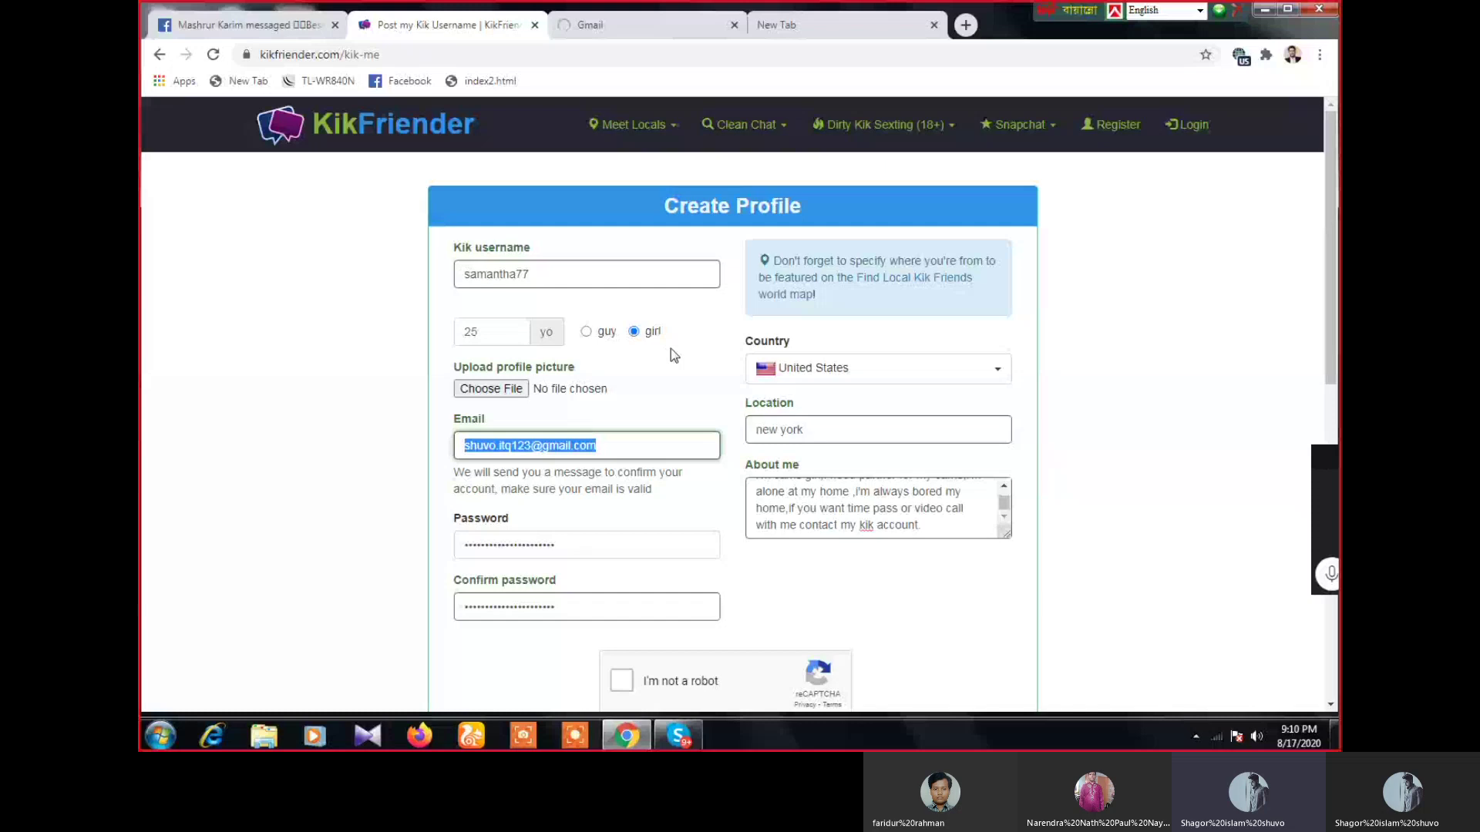
pyautogui.scroll(-2, 671, 355)
pyautogui.click(635, 286)
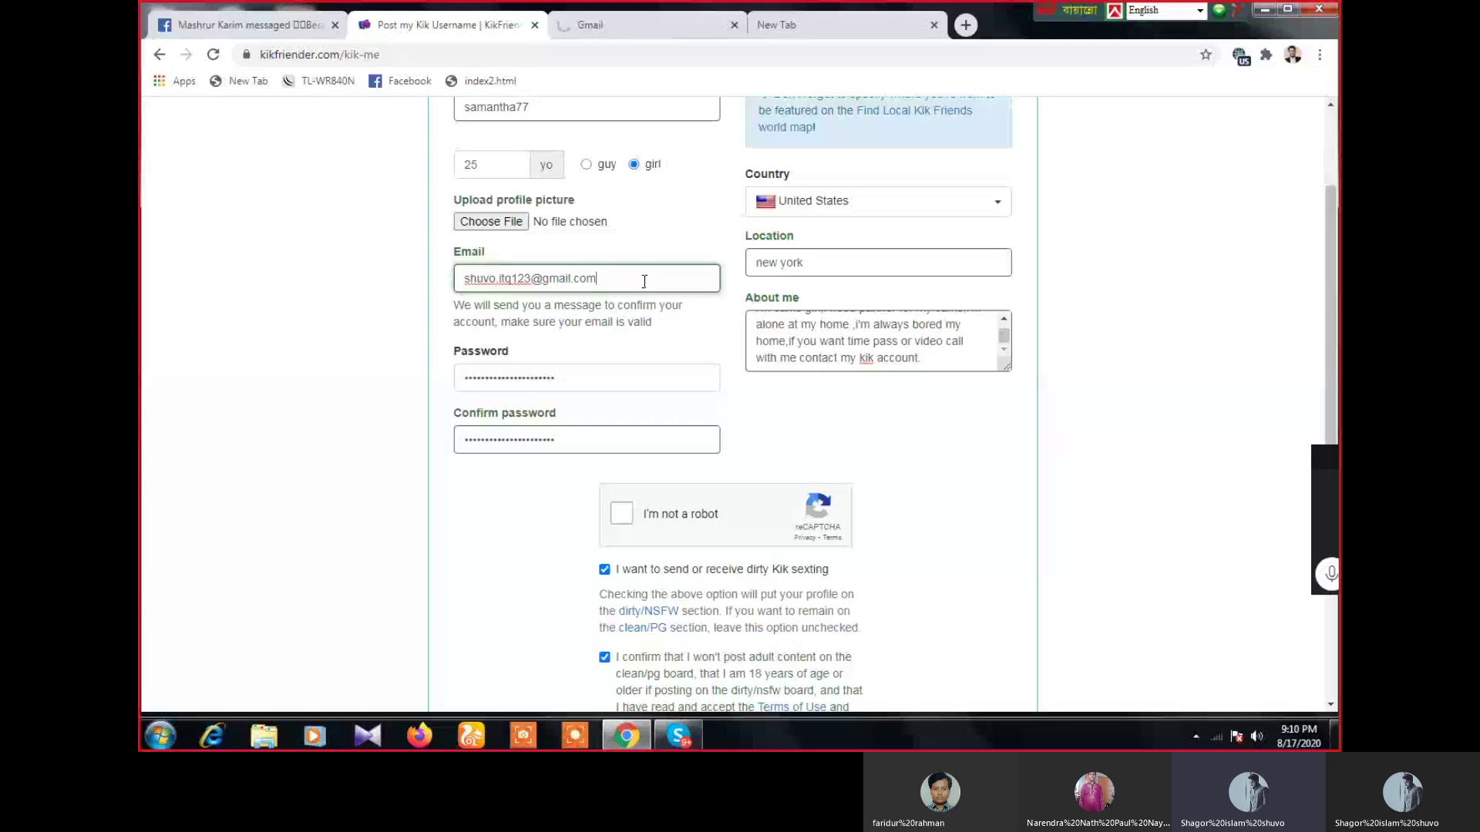
pyautogui.hotkey('ctrl', 'Tab')
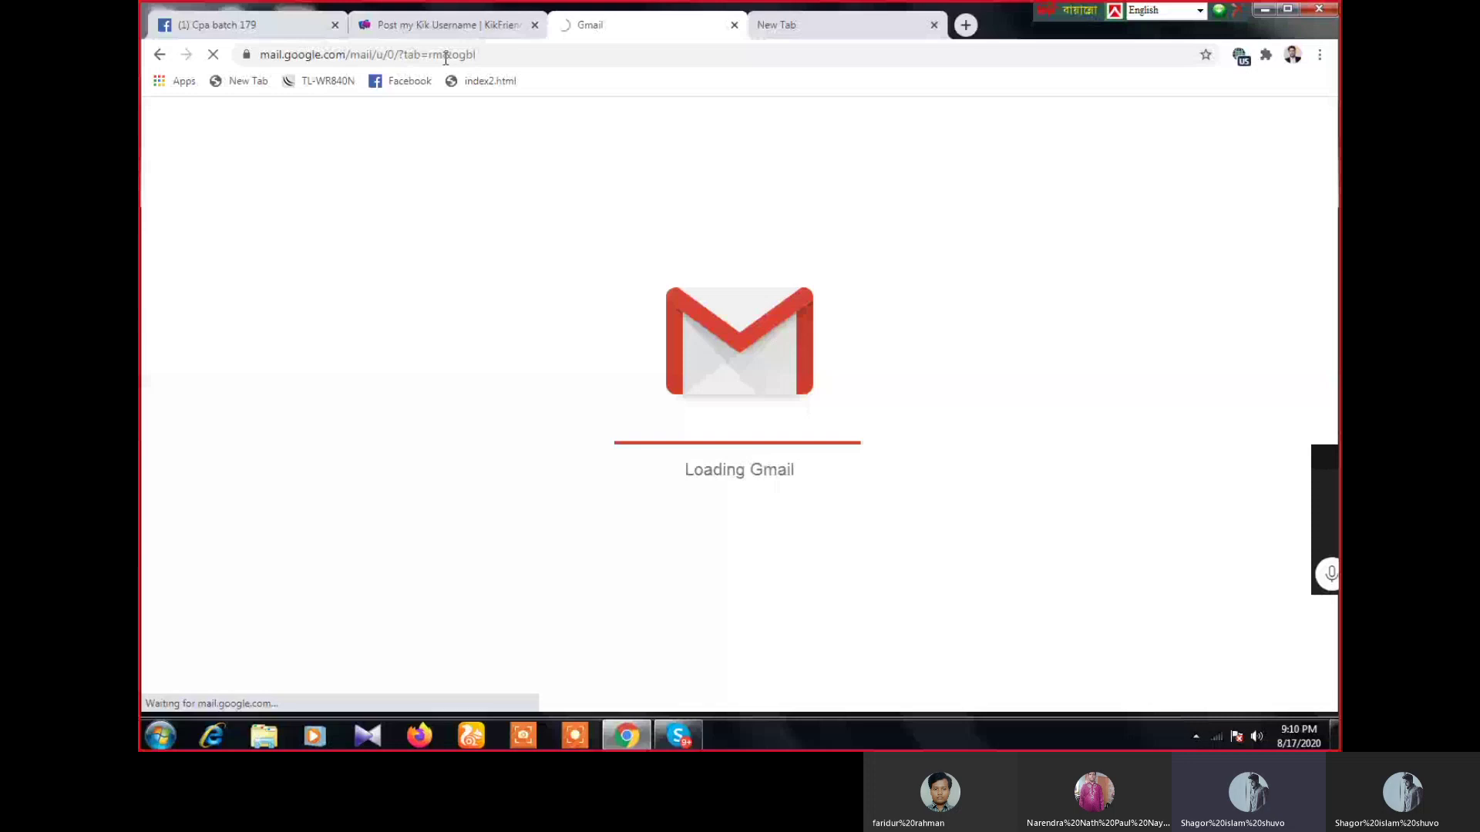
pyautogui.hotkey('ctrl', 'shift', 'Tab')
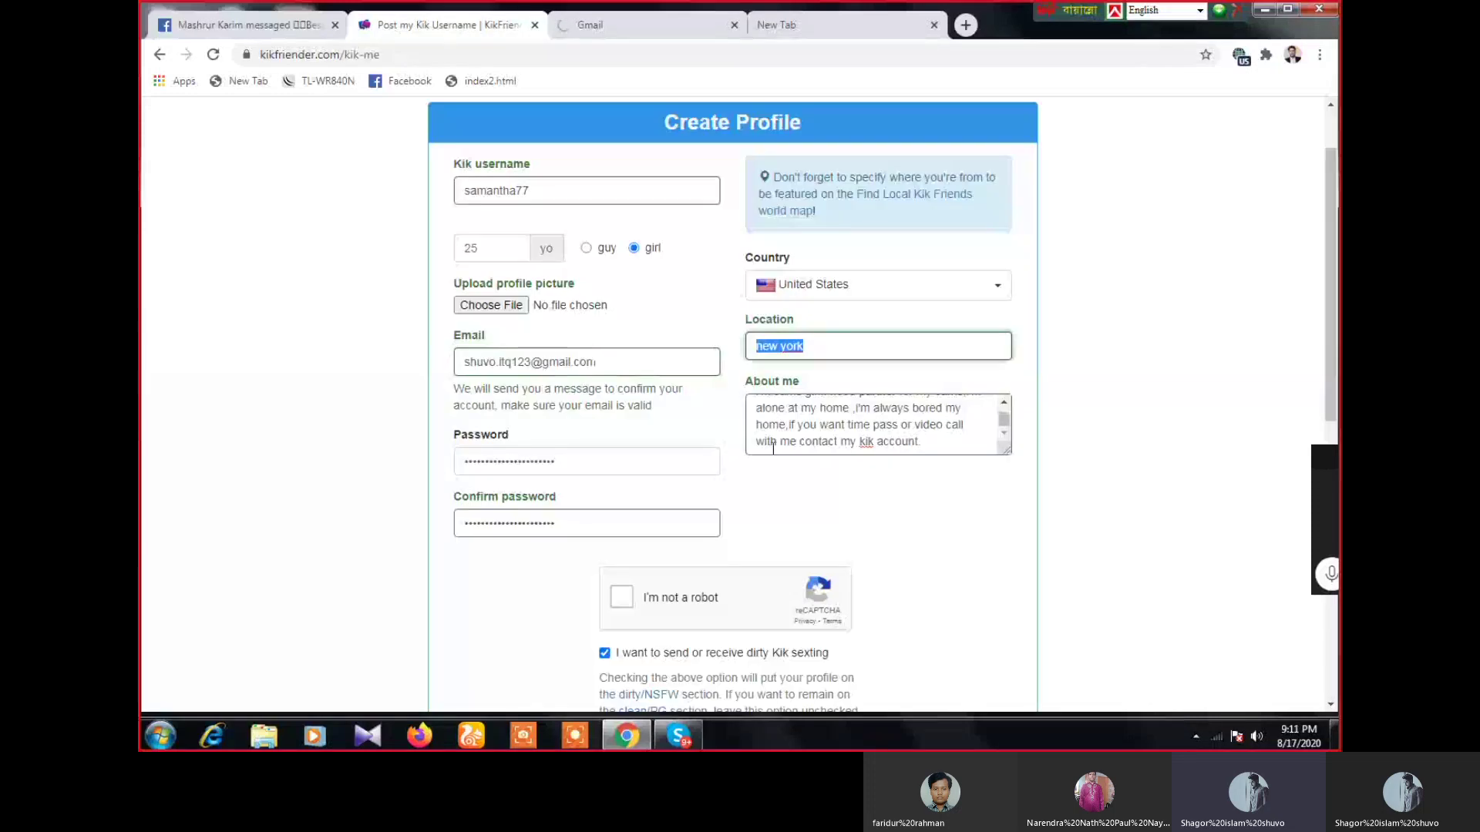
pyautogui.scroll(-4, 773, 451)
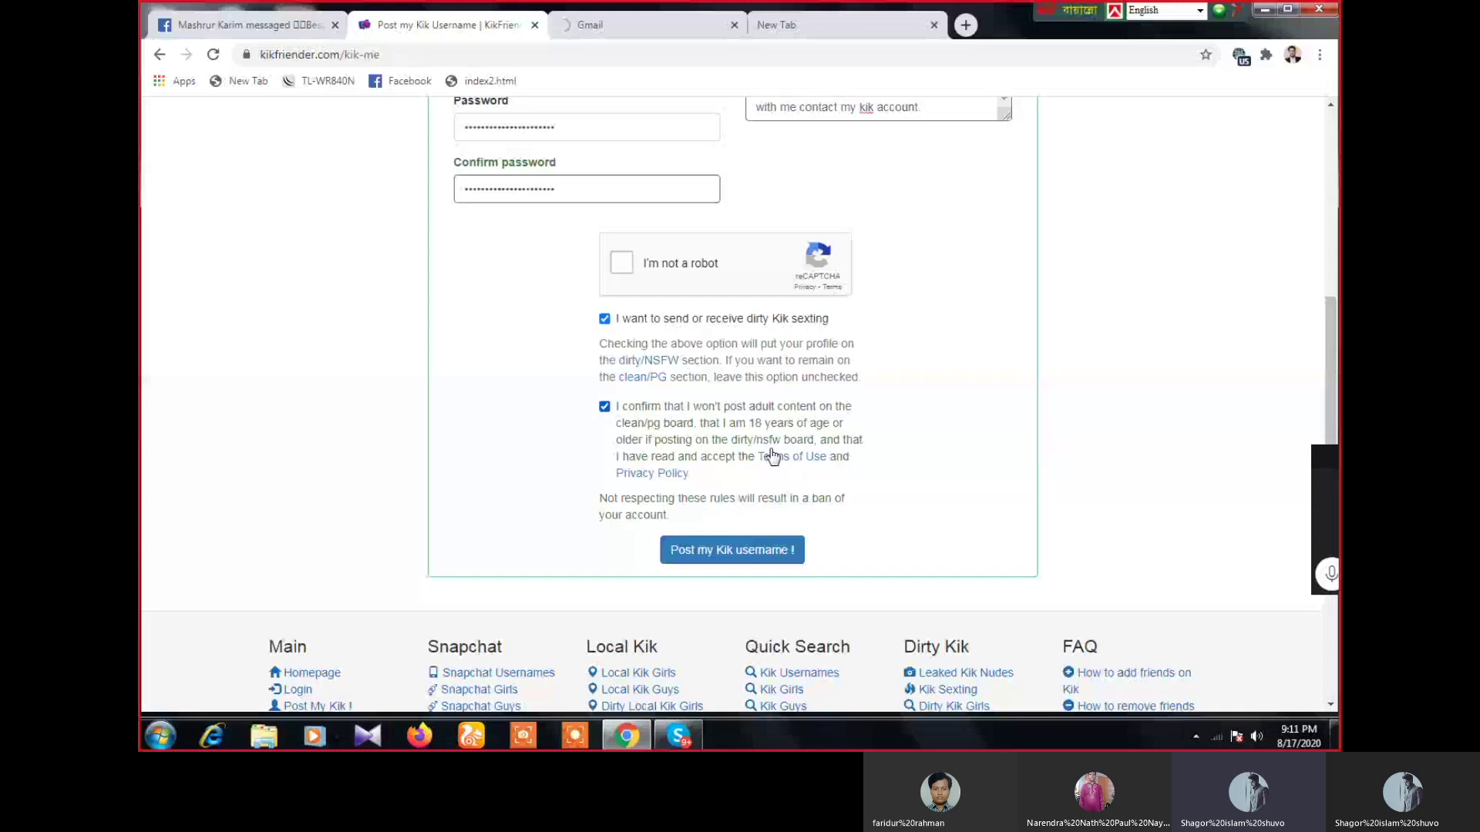
pyautogui.scroll(-3, 773, 457)
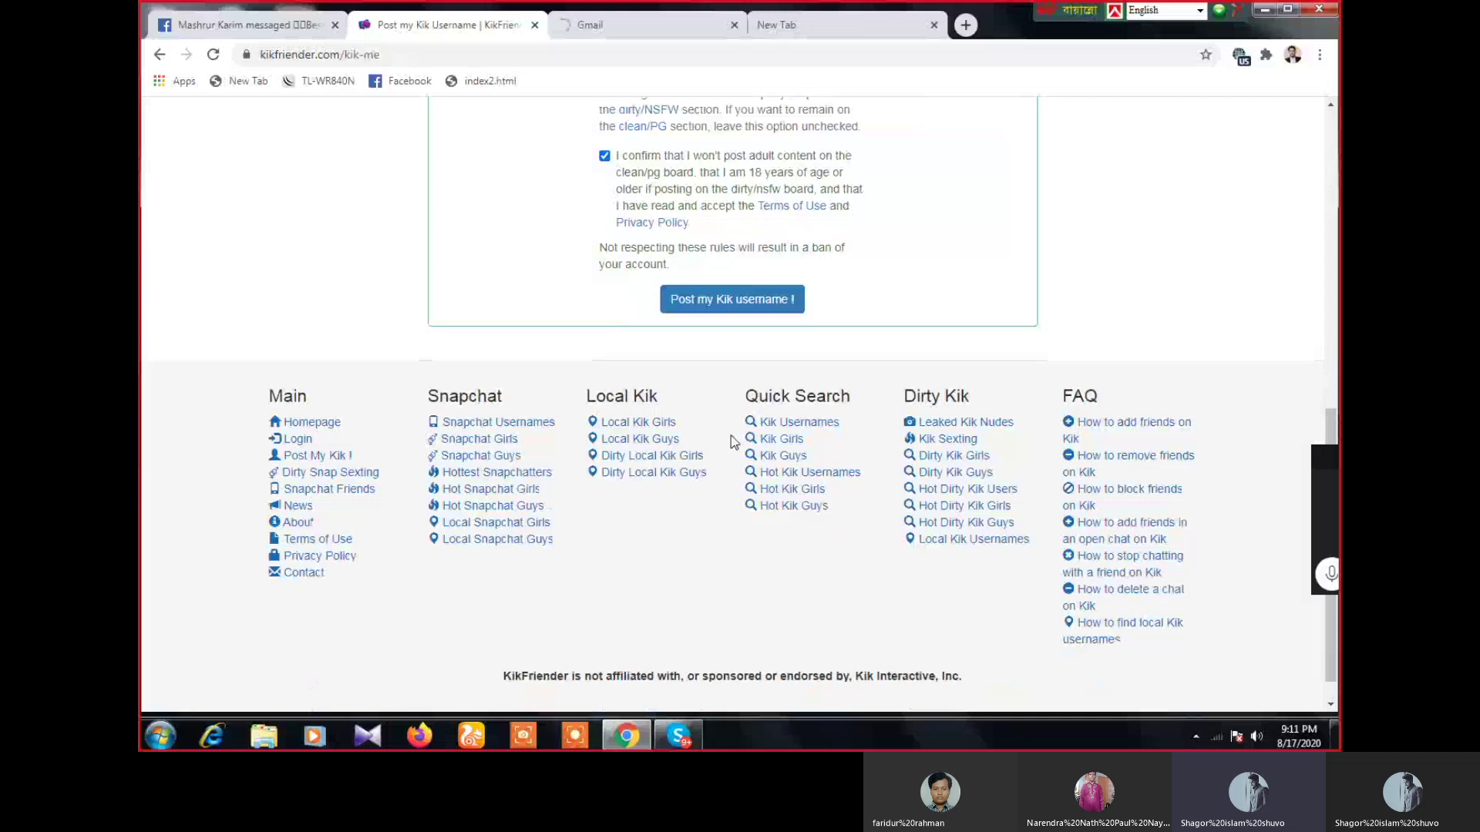
pyautogui.scroll(5, 730, 436)
pyautogui.scroll(3, 717, 437)
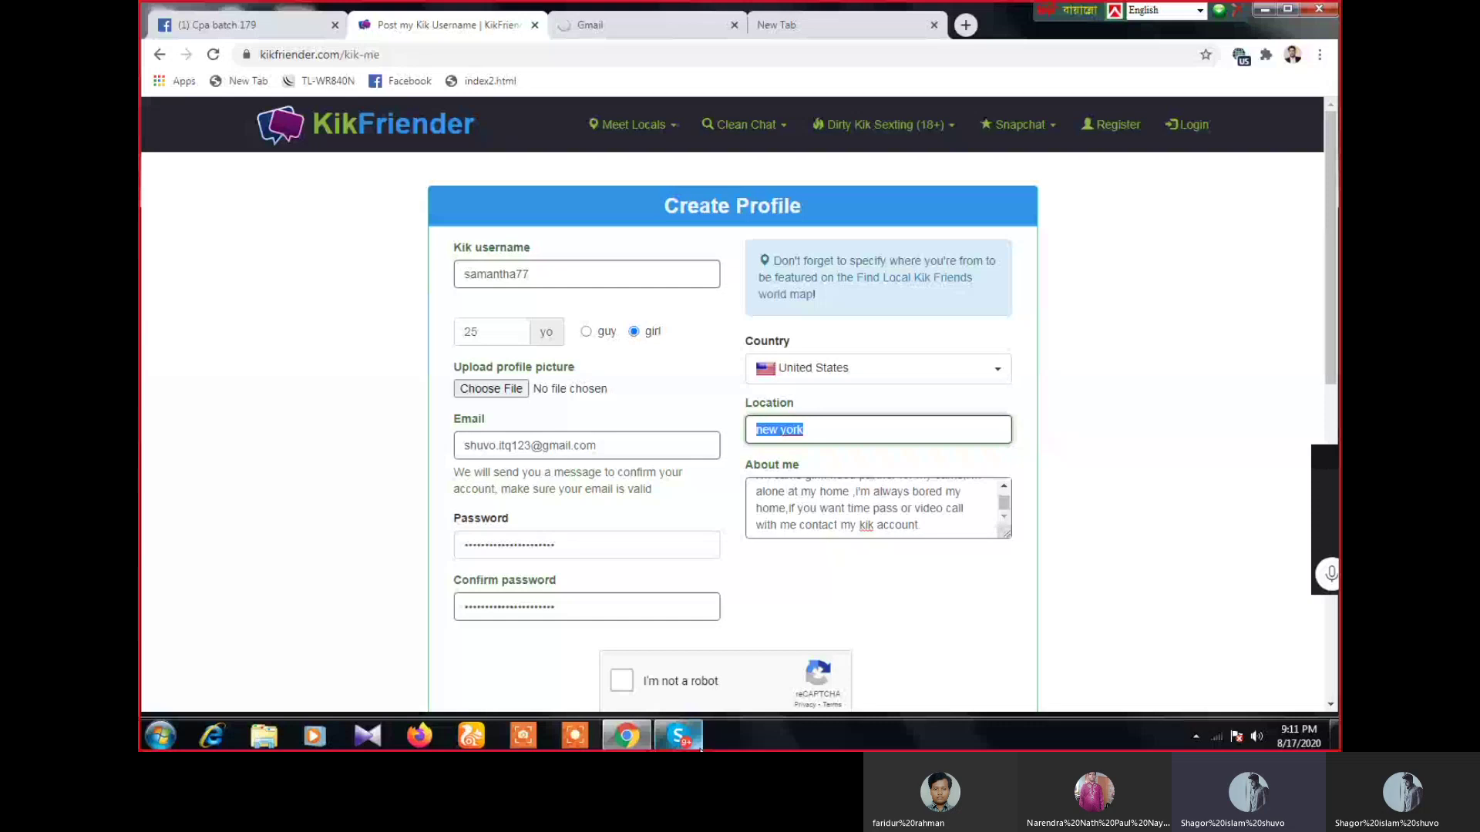
# - Select the Kik username and the Location value 'new york', then close the failed Gmail tab
pyautogui.moveTo(678, 746)
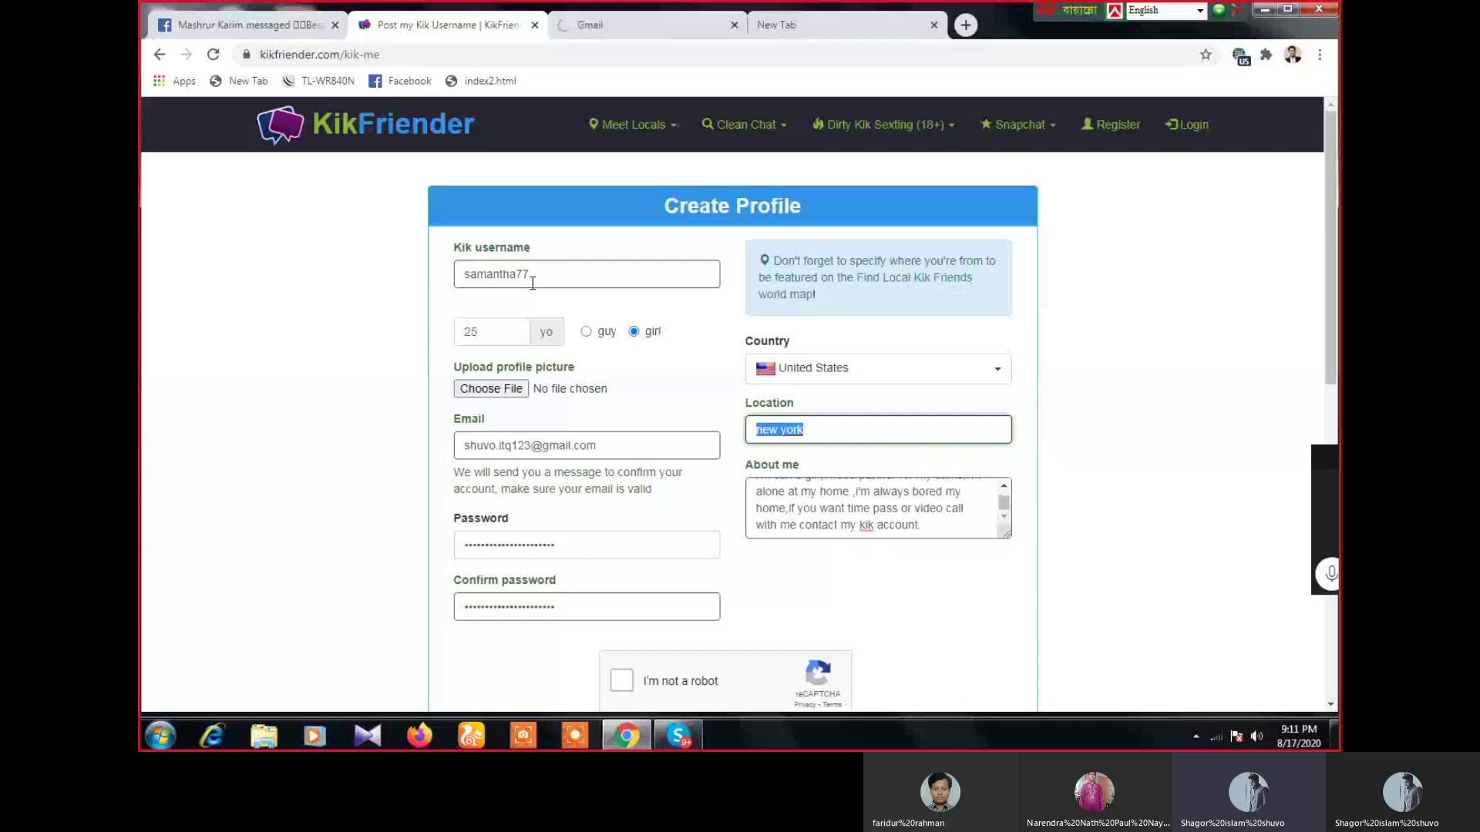
pyautogui.doubleClick(500, 278)
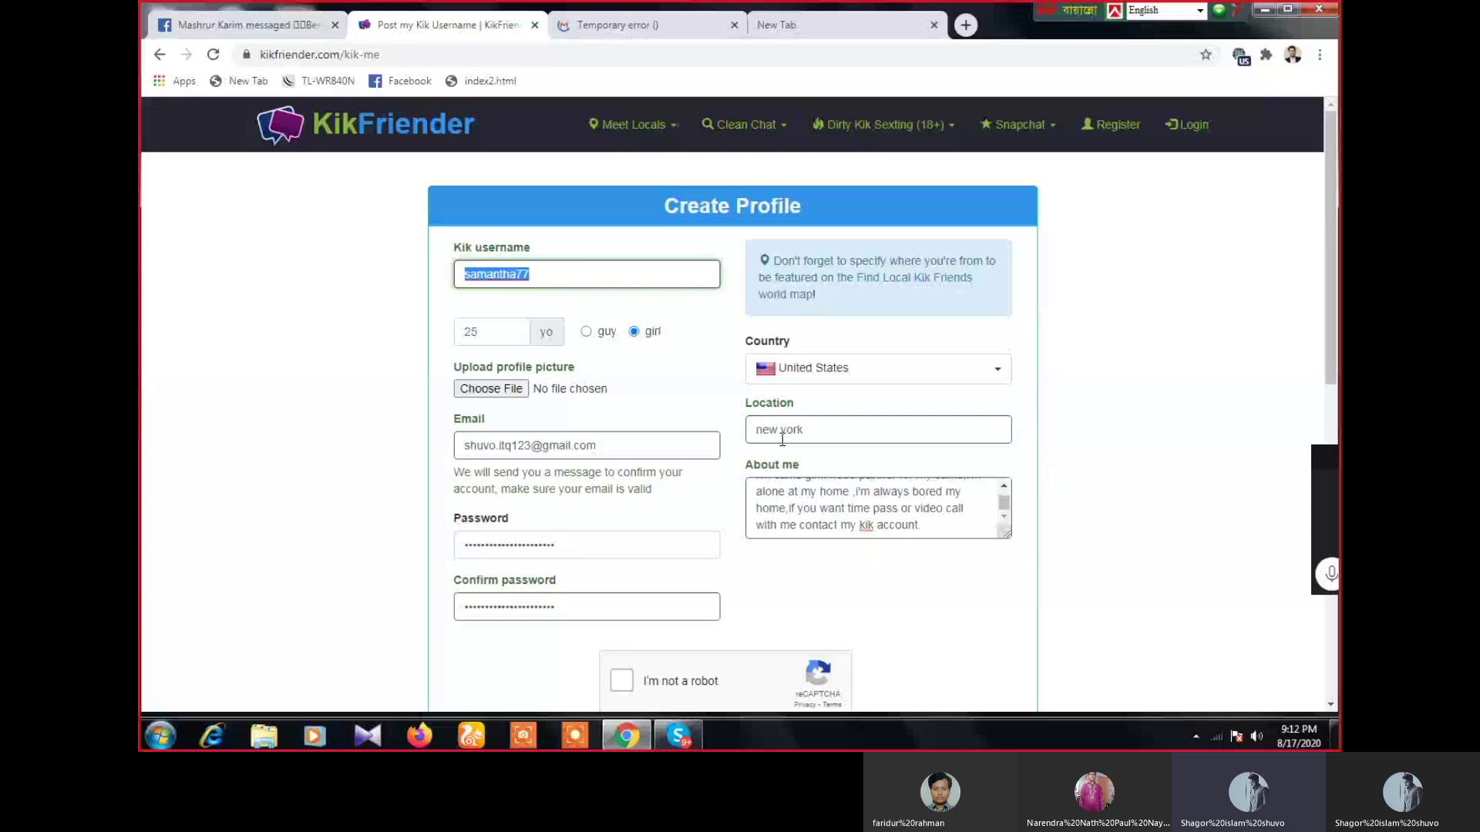
pyautogui.moveTo(805, 430); pyautogui.dragTo(759, 427)
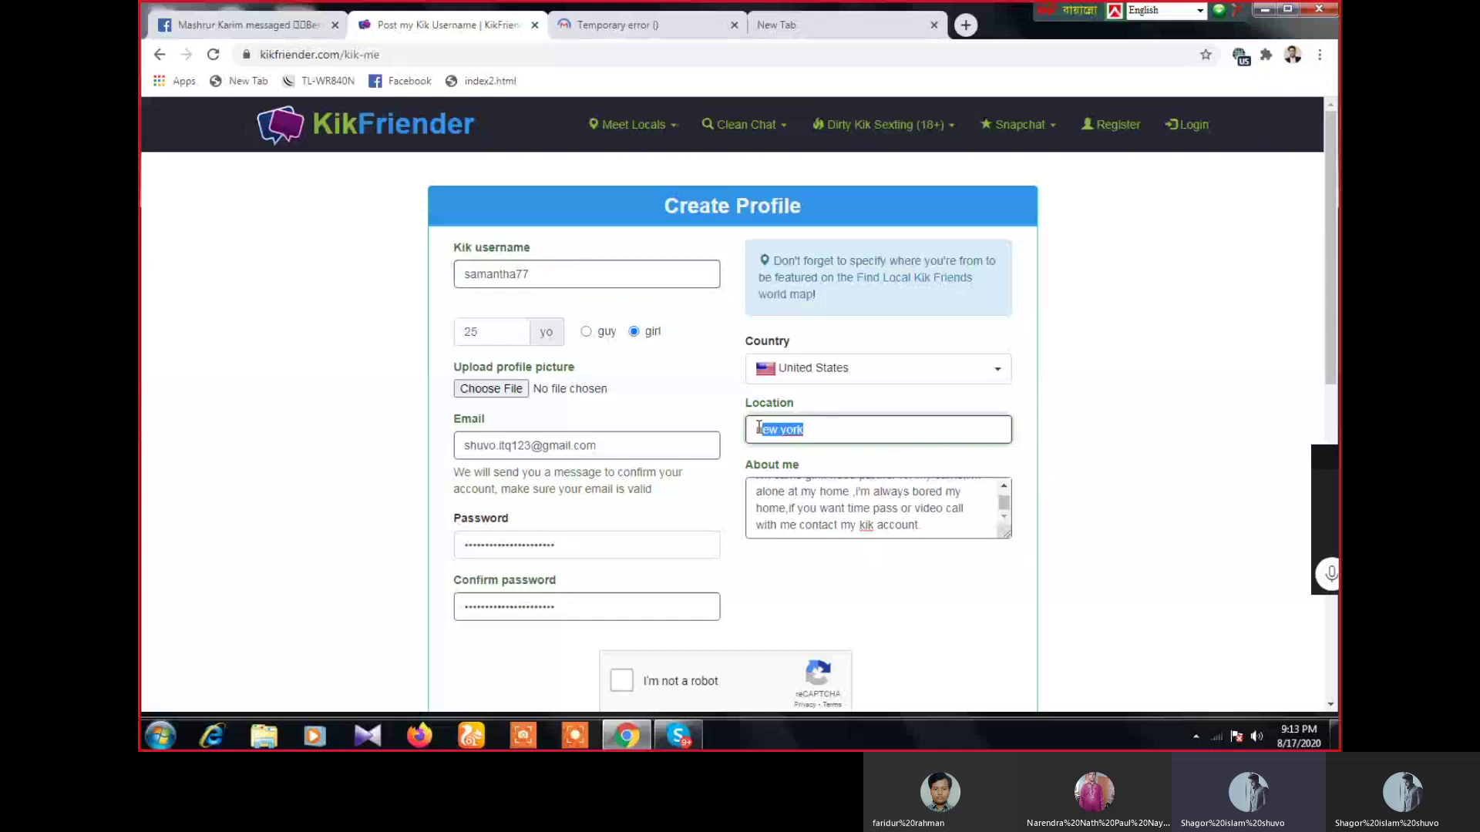
pyautogui.moveTo(760, 428); pyautogui.dragTo(754, 429)
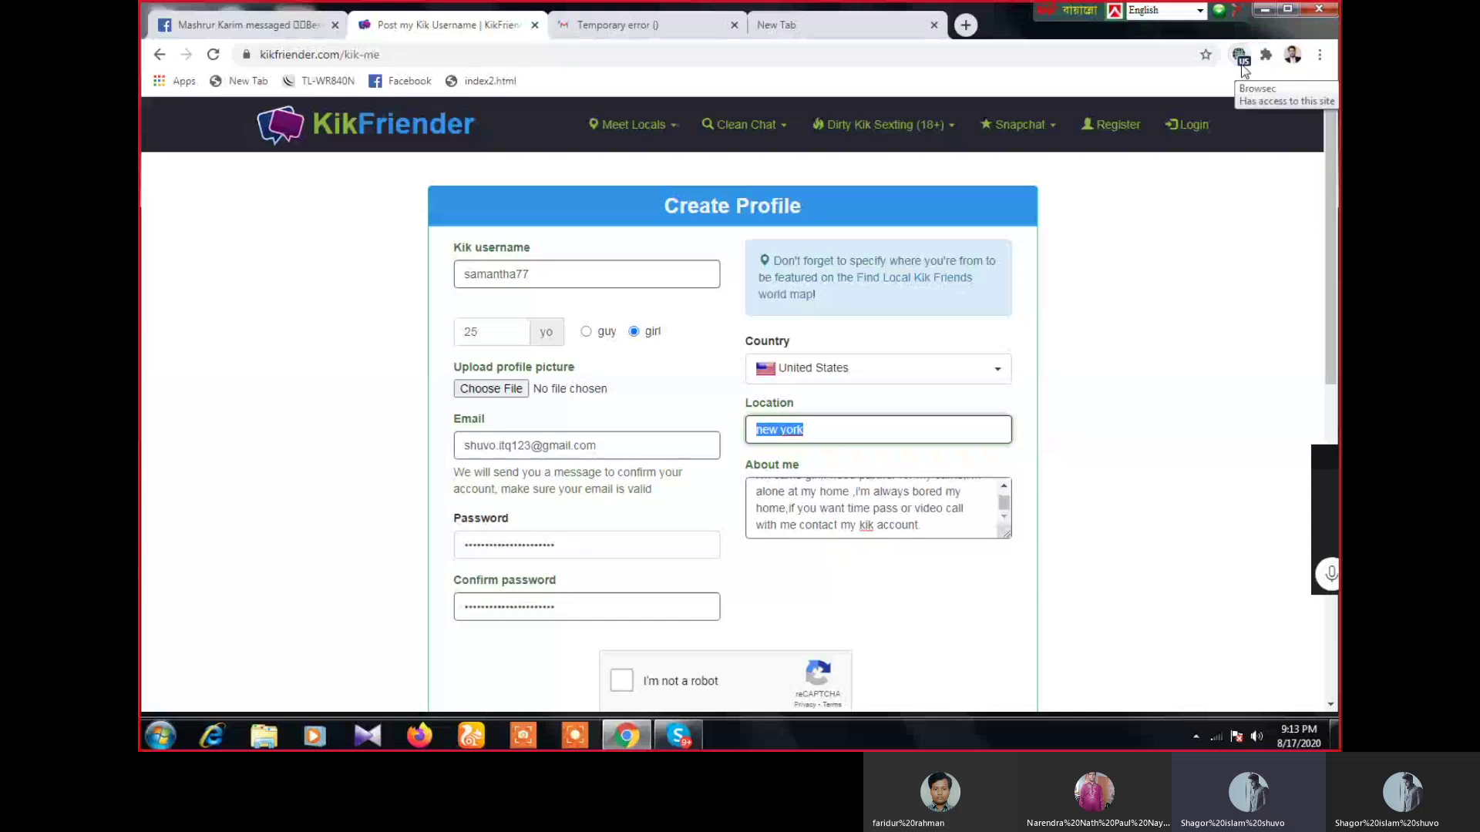
pyautogui.click(667, 29)
pyautogui.click(734, 25)
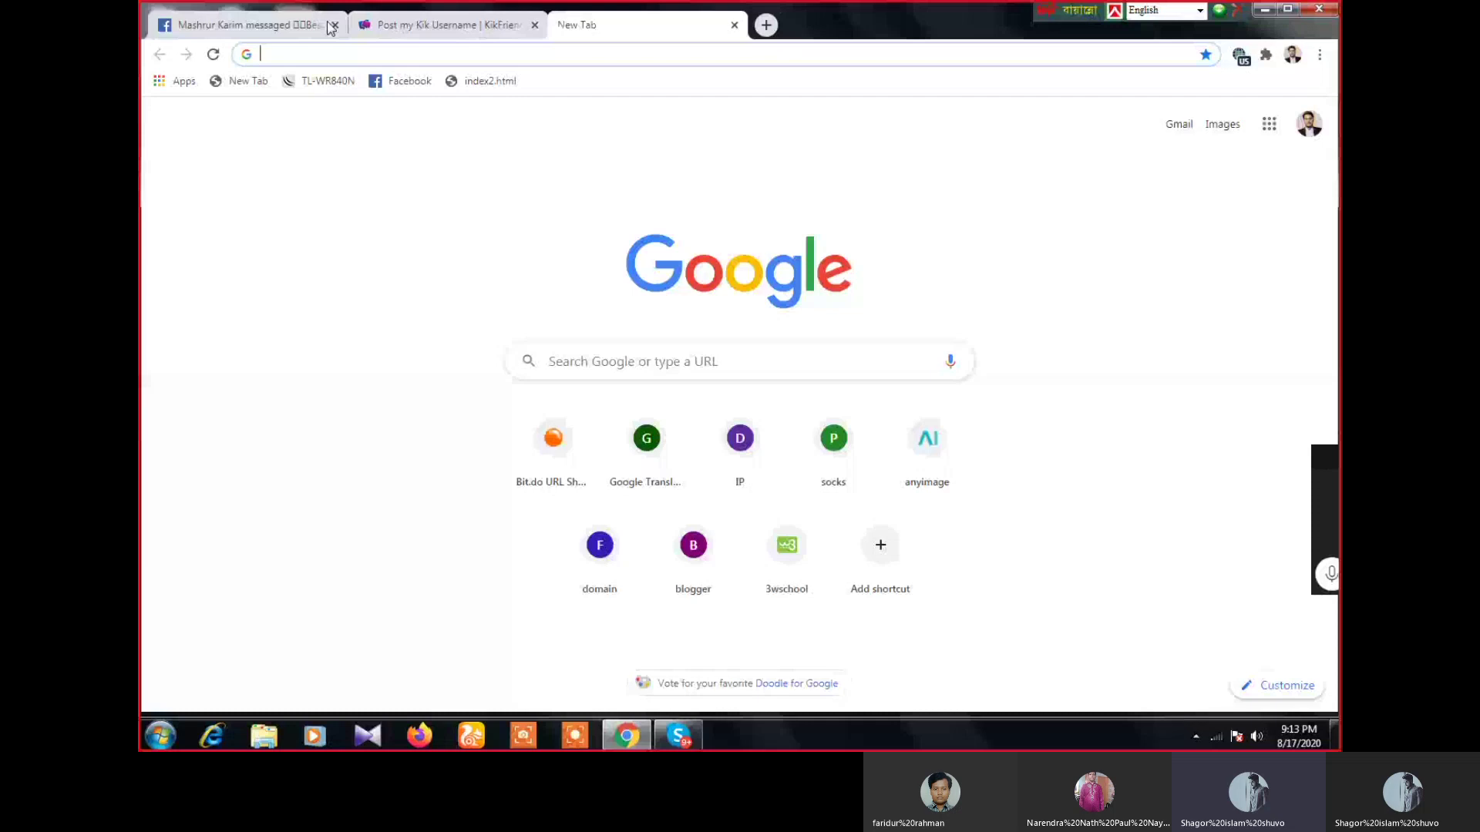
# - Switch back to the 'Post my Kik Username' tab showing the filled-in profile form
pyautogui.click(401, 25)
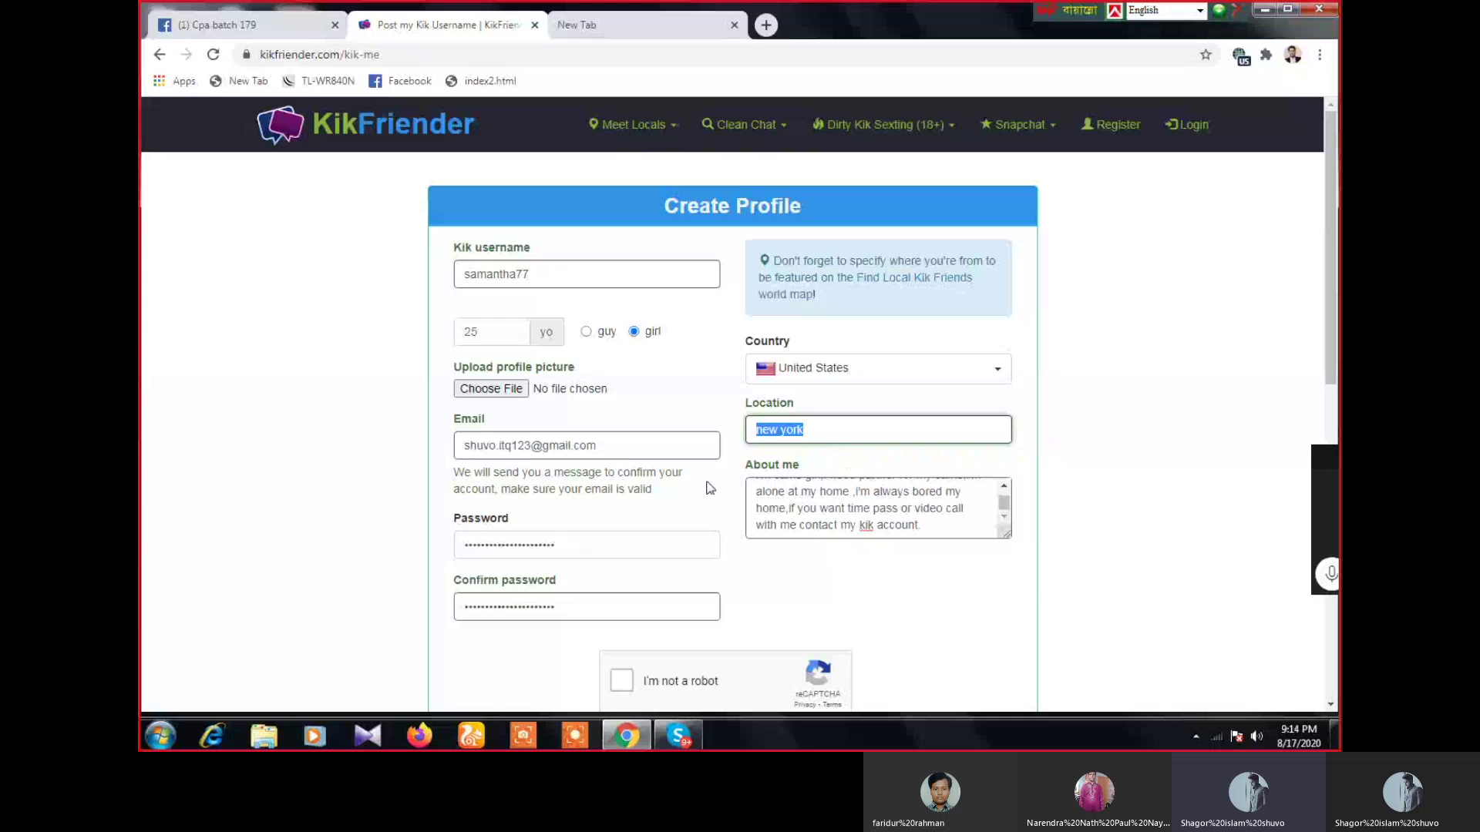
# - Check the Skype IT Q CPA 179 Batch call, then go to the Cpa batch 179 Facebook tab
pyautogui.click(667, 738)
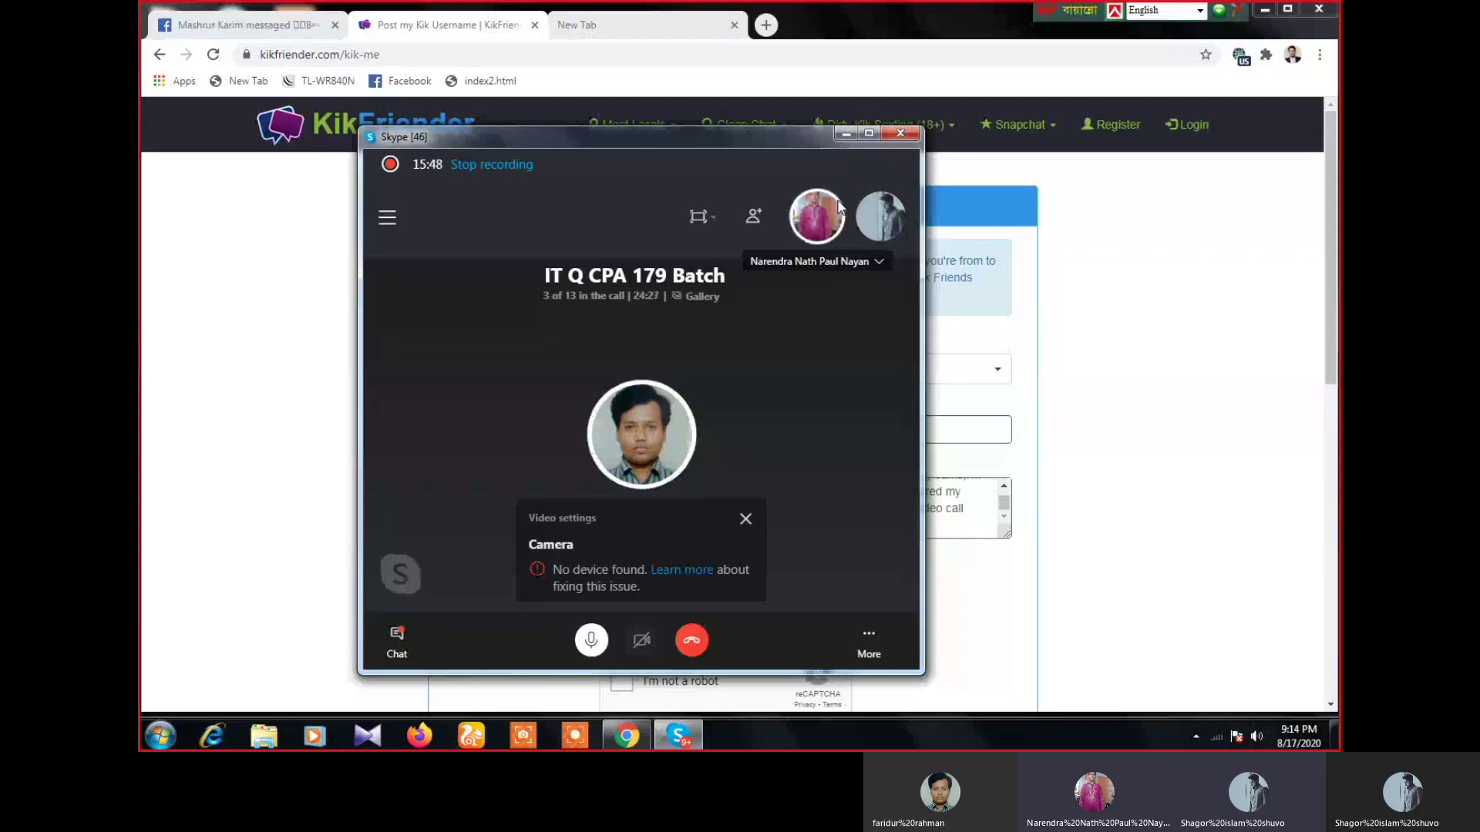
pyautogui.click(244, 29)
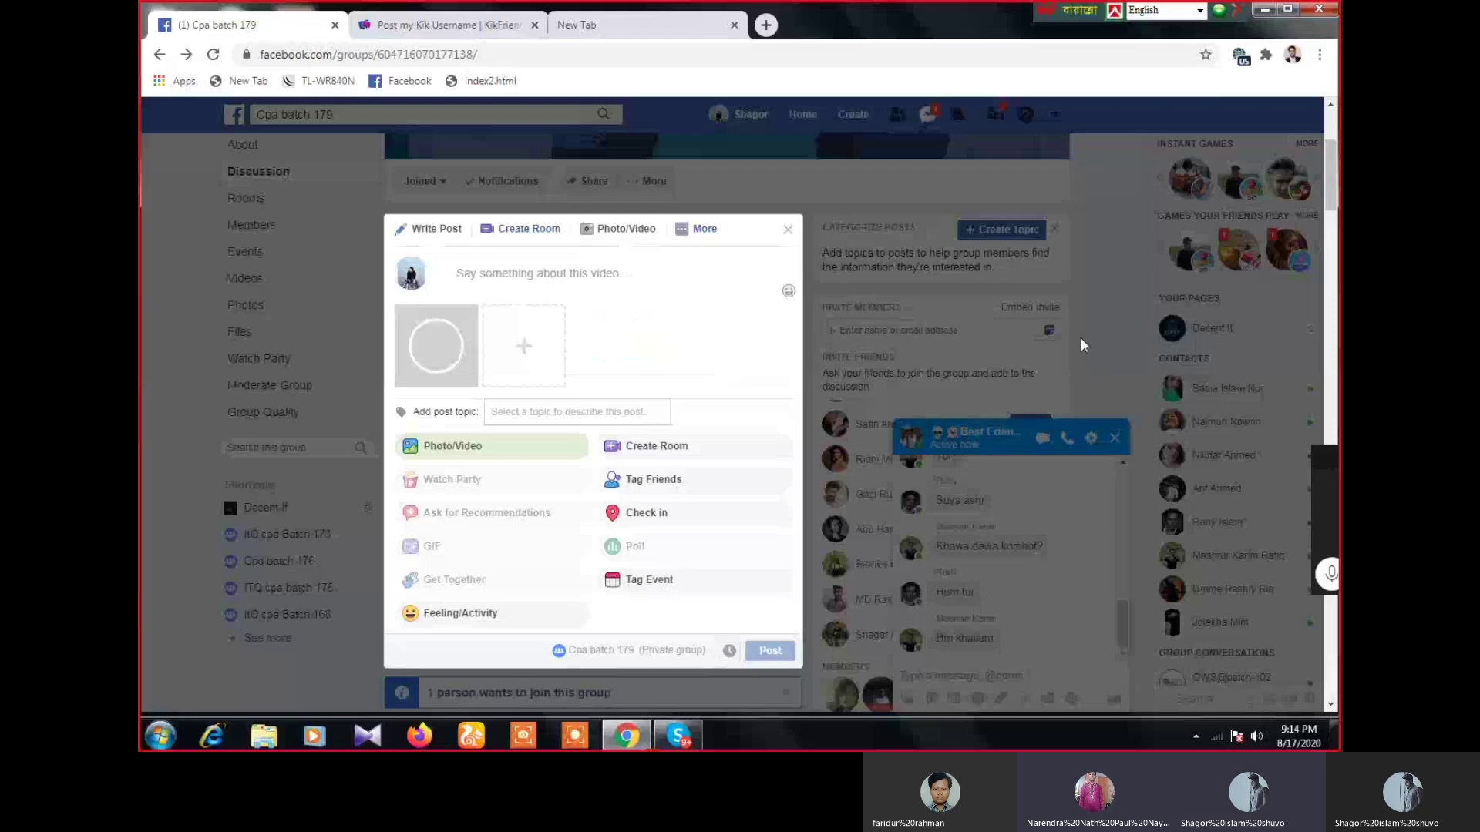
# - Send 'ami kaj kori bondhu' to the group chat and type a follow-up message
pyautogui.press('Return')
pyautogui.write('r siam')
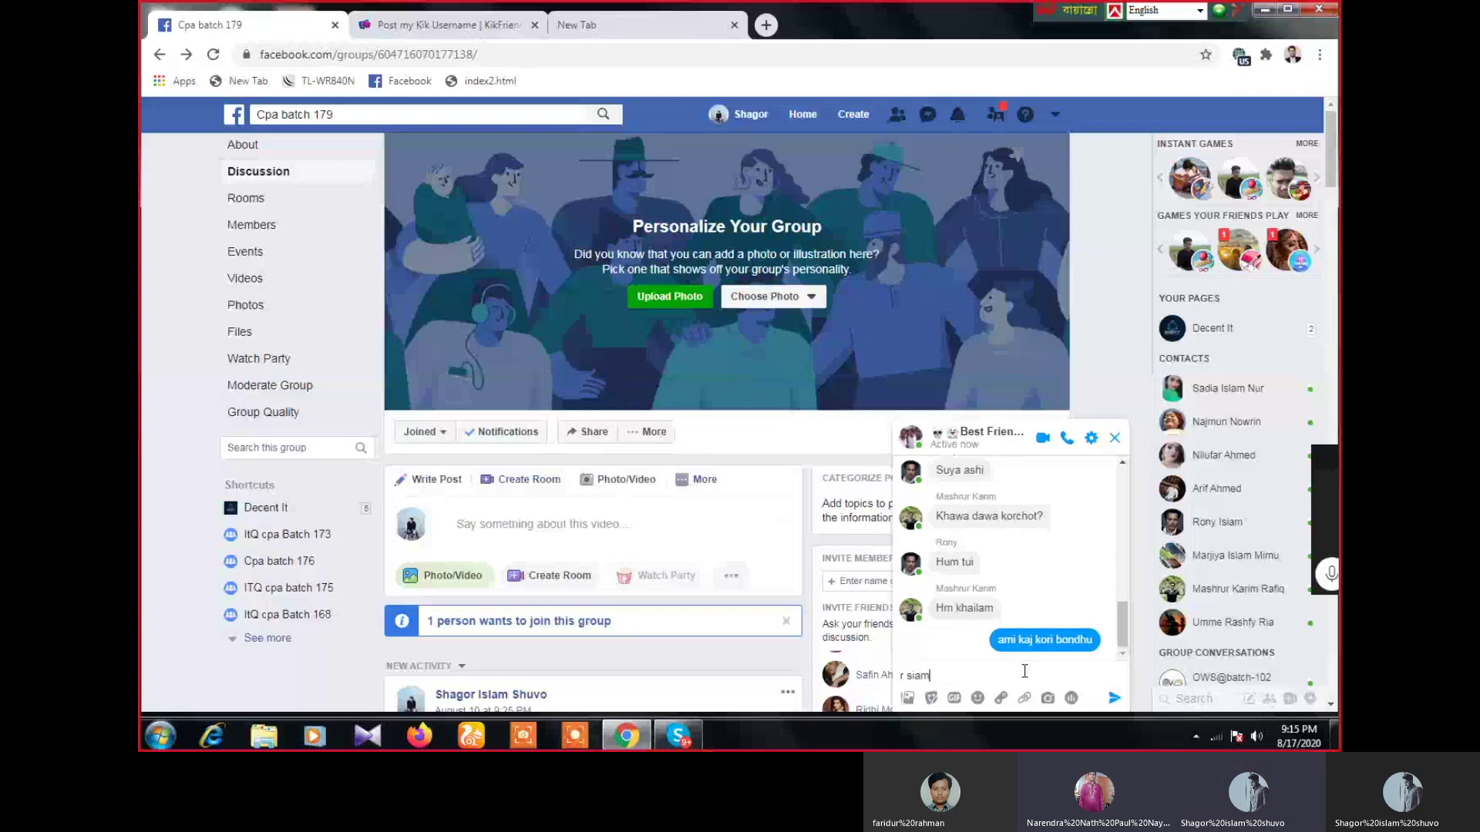
pyautogui.write('re knk dic')
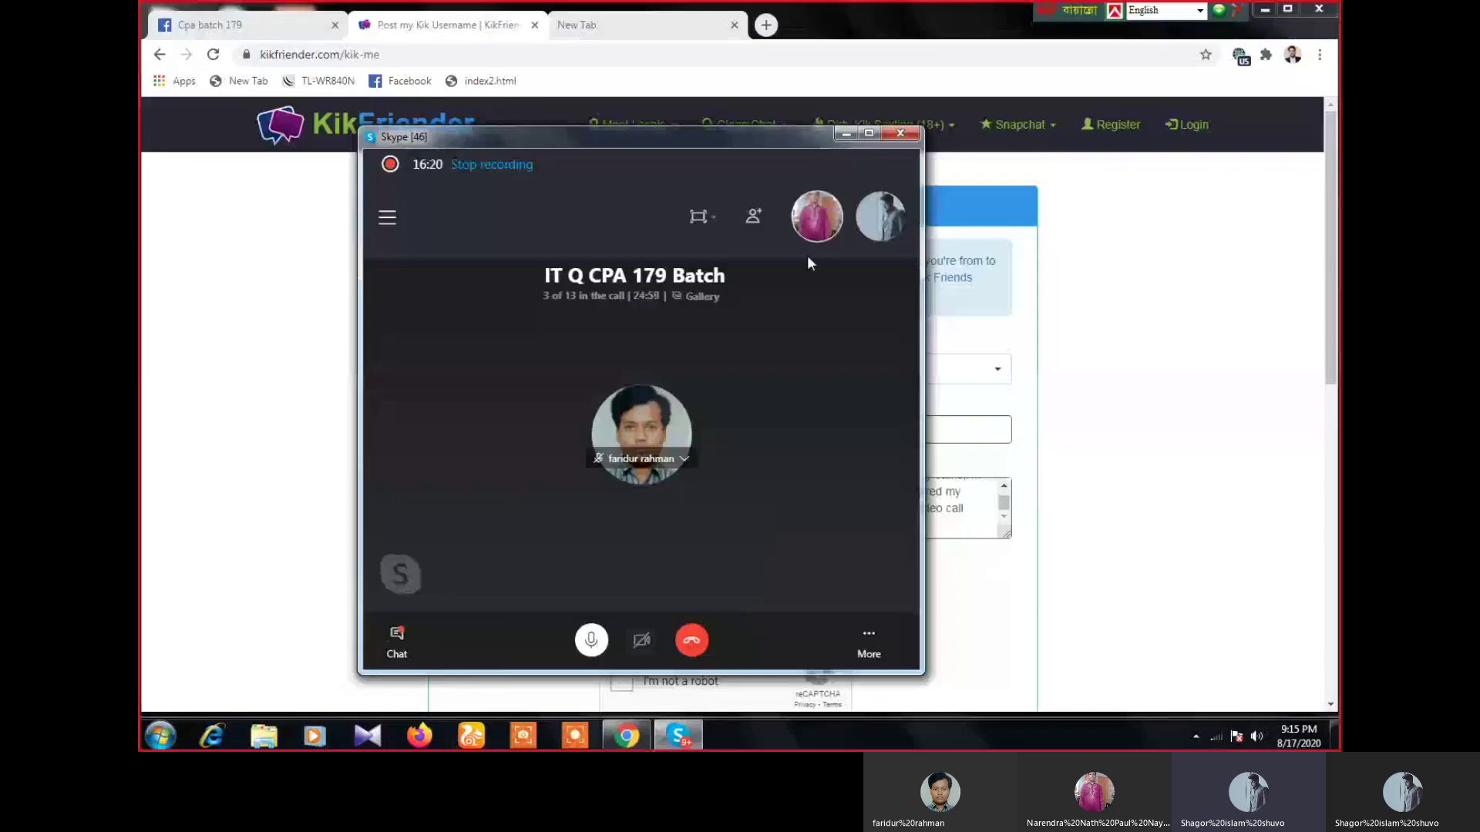
# - Minimise the Skype call window and close the 'Post my Kik Username' tab
pyautogui.click(846, 136)
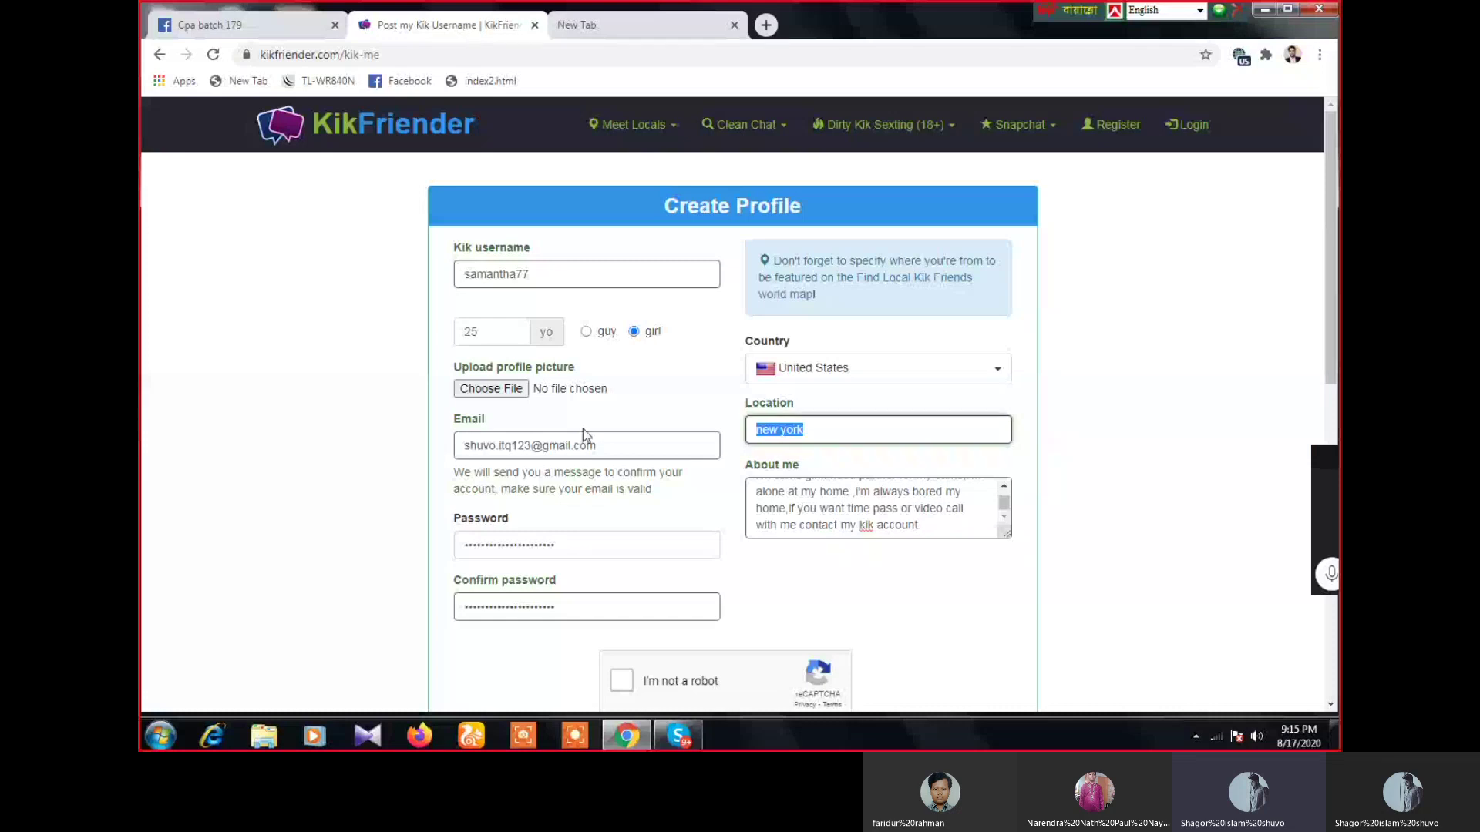
pyautogui.click(534, 25)
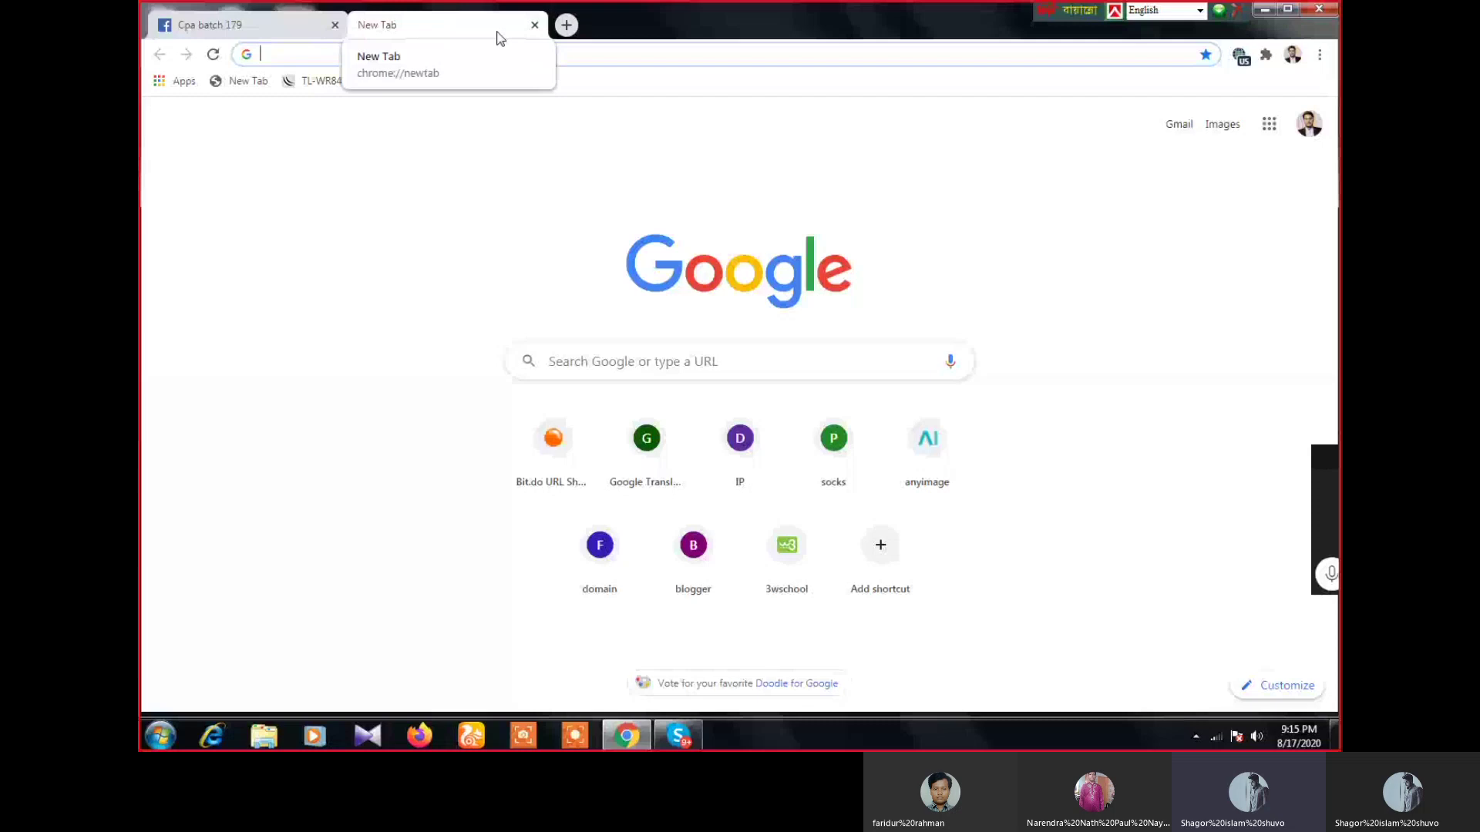
# - Open Chrome Settings and launch the Chrome Web Store themes page, glancing at the Facebook group
pyautogui.click(1268, 164)
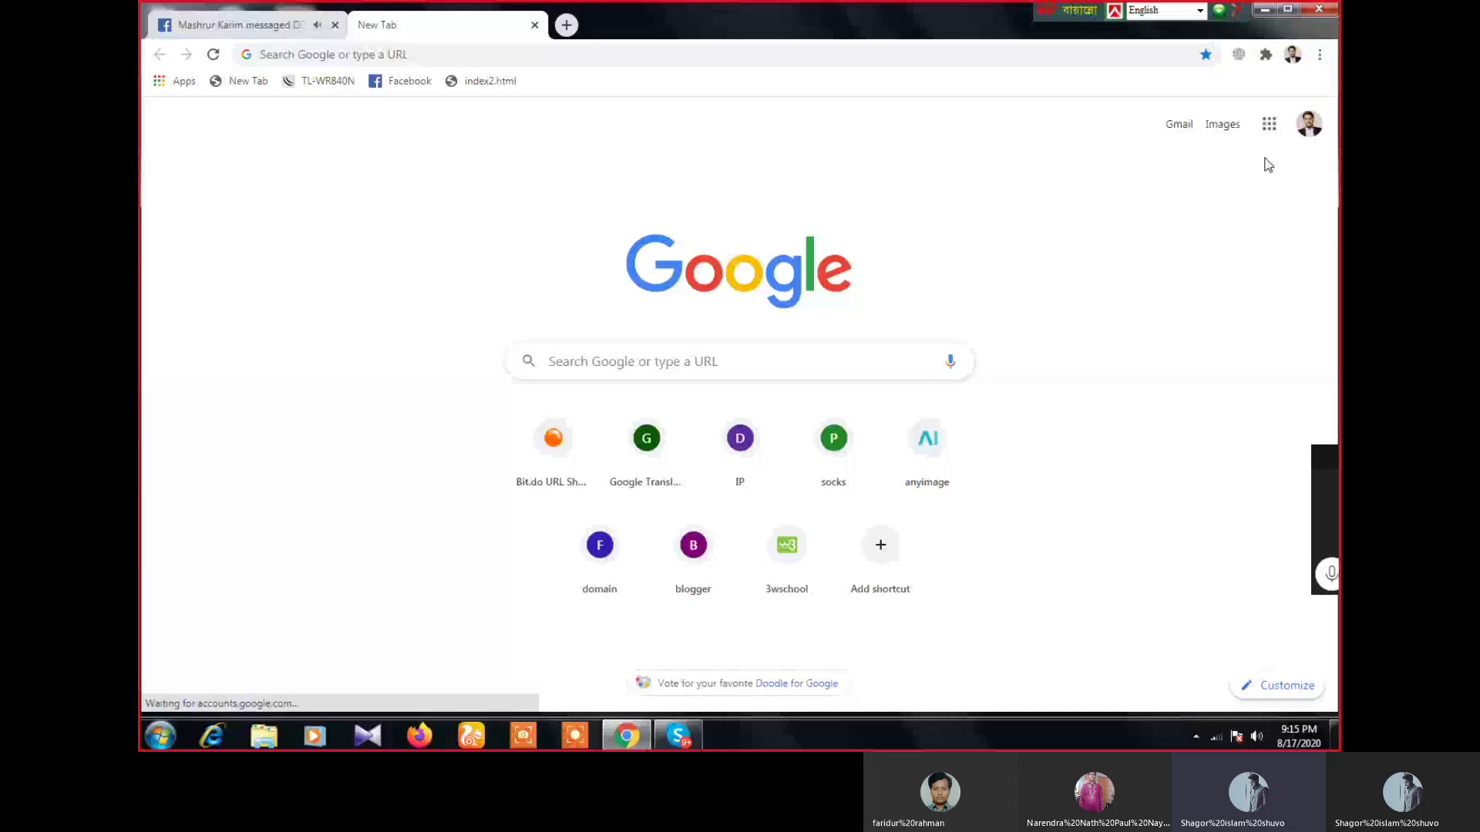
pyautogui.click(1320, 54)
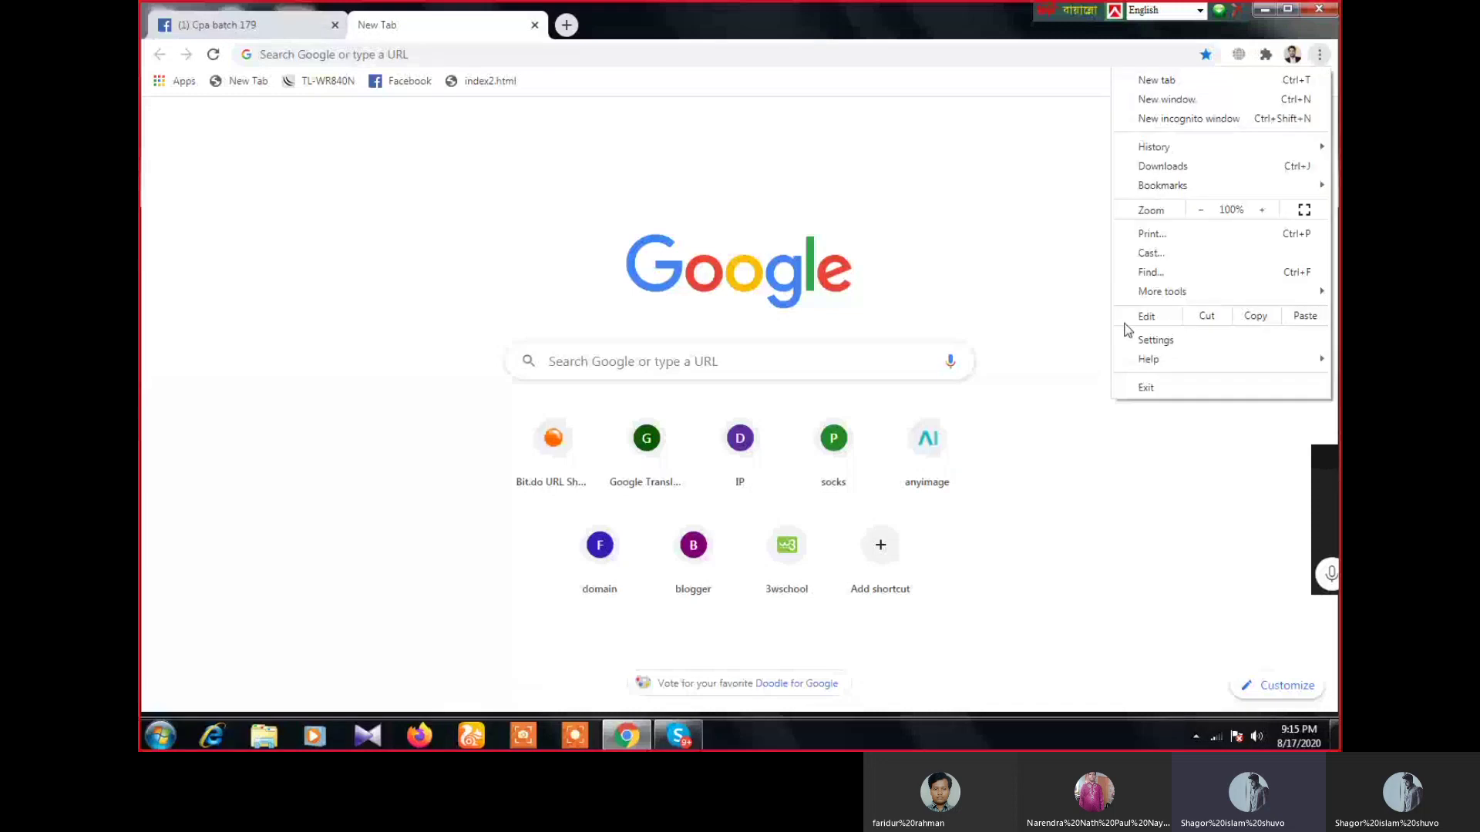
pyautogui.click(1164, 339)
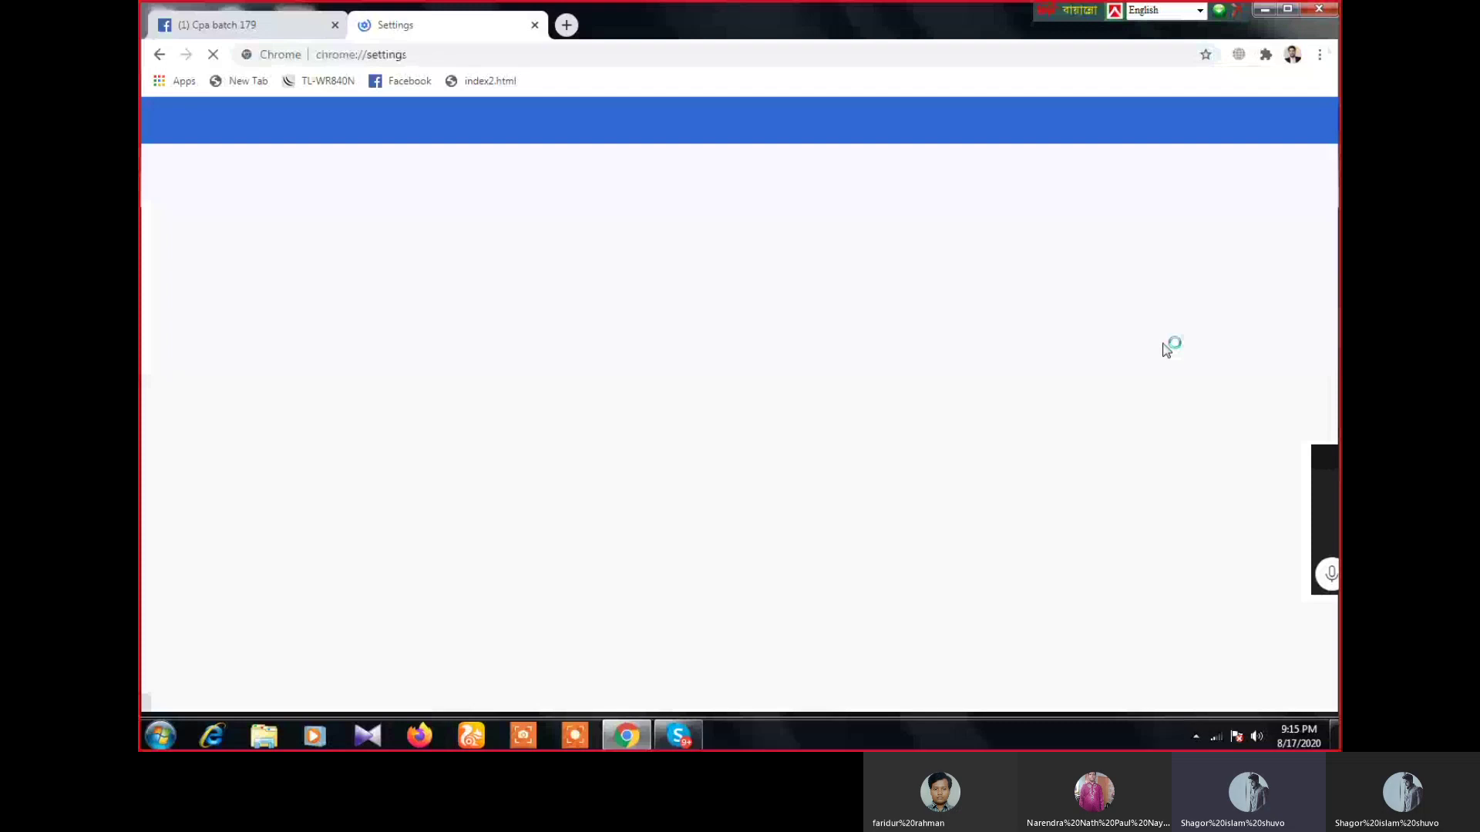
pyautogui.scroll(-2, 586, 516)
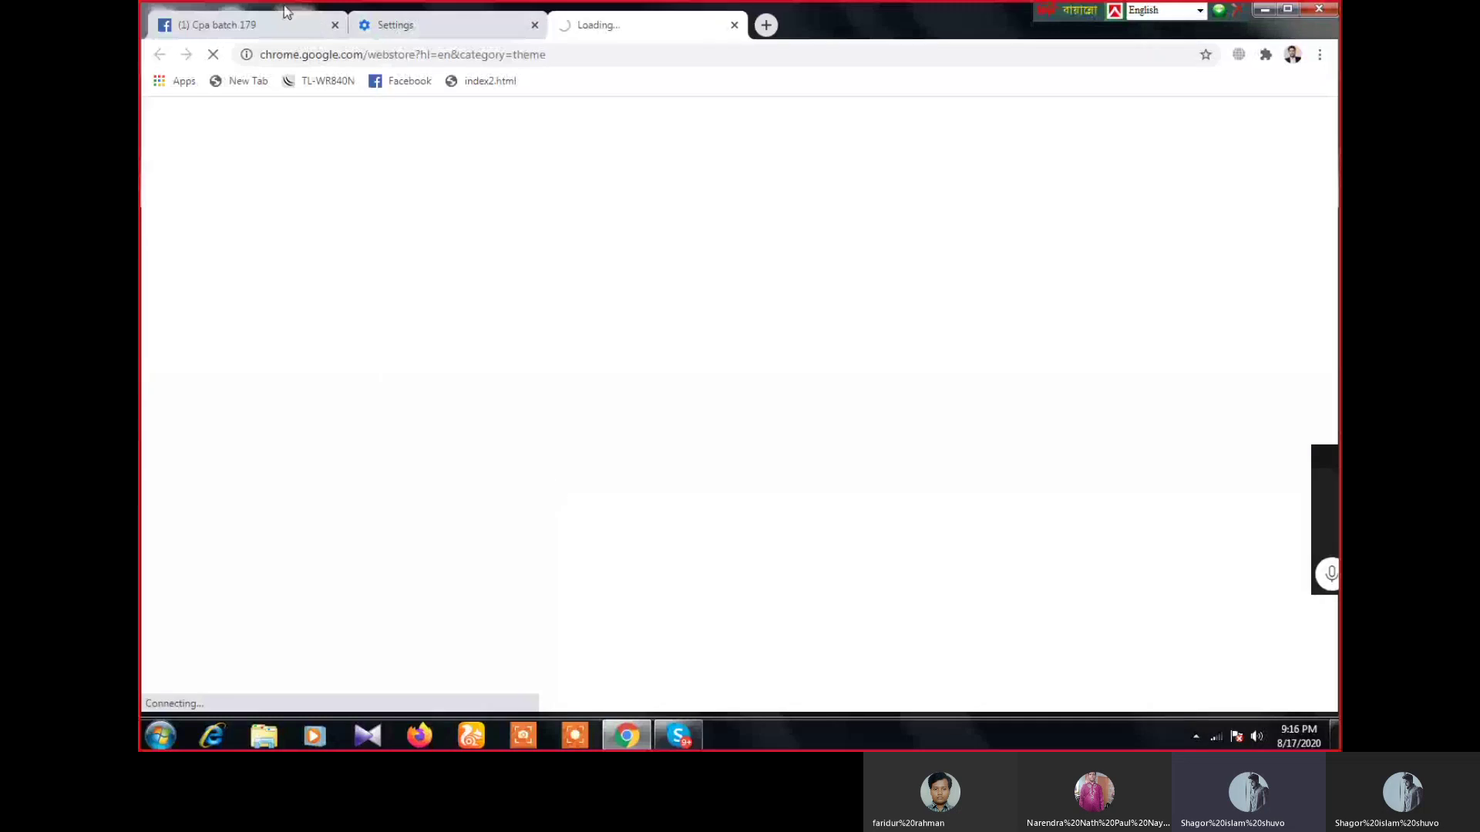
pyautogui.click(264, 27)
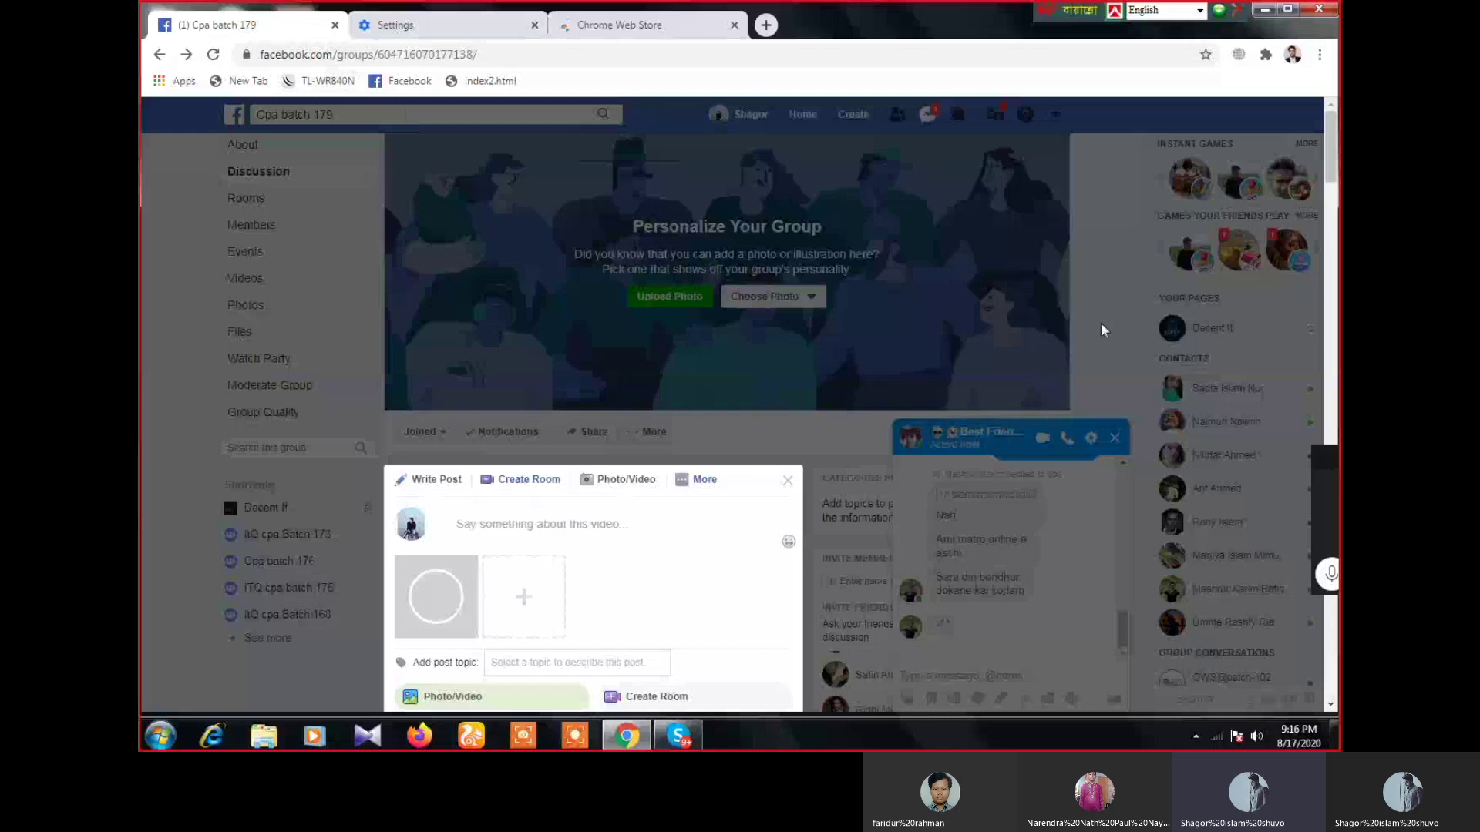
pyautogui.click(1101, 322)
# - Search the Chrome Web Store for 'browsecvpn'
pyautogui.click(647, 25)
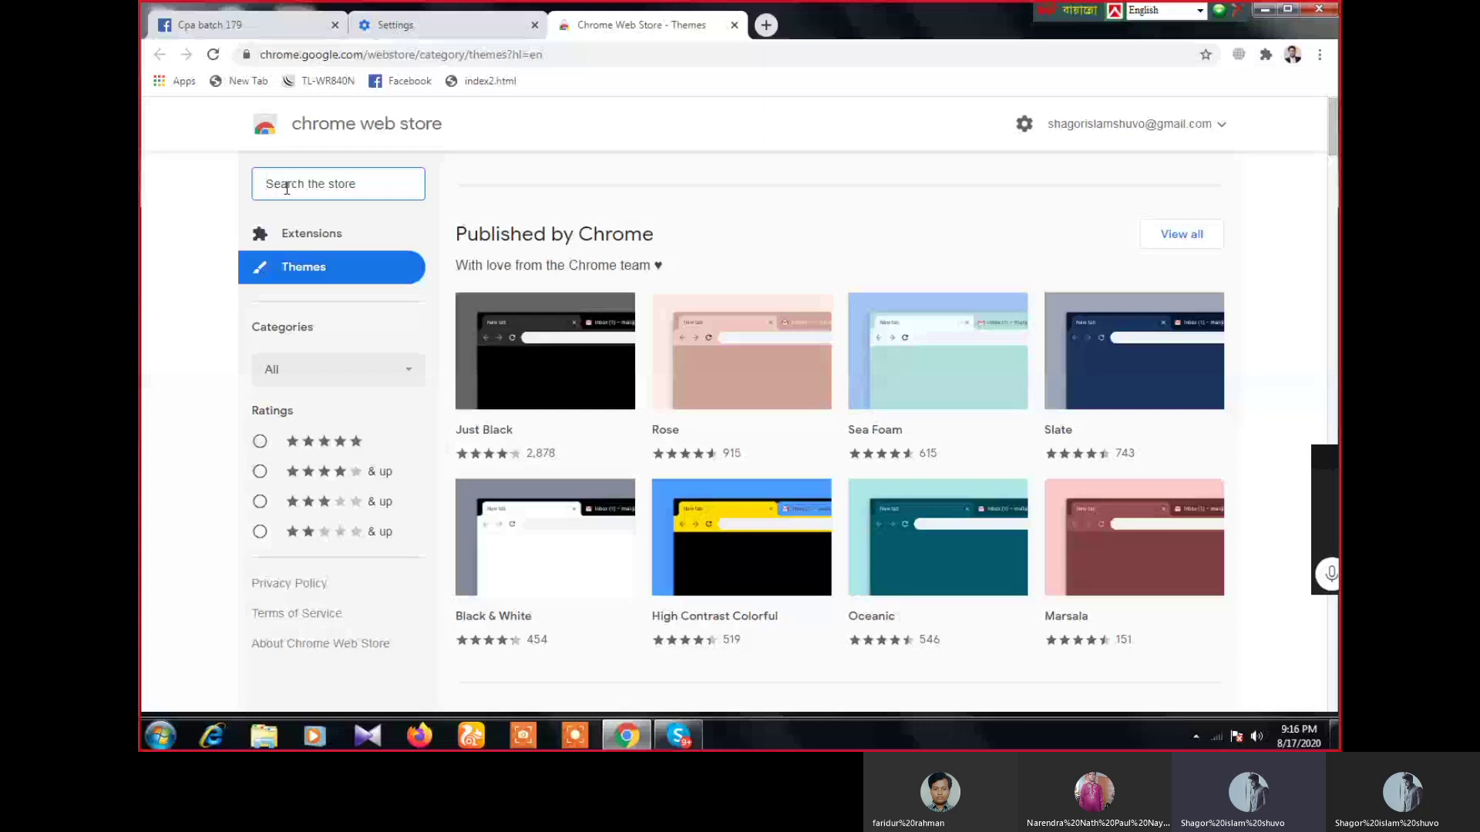
pyautogui.write('browsecvpn')
pyautogui.press('Return')
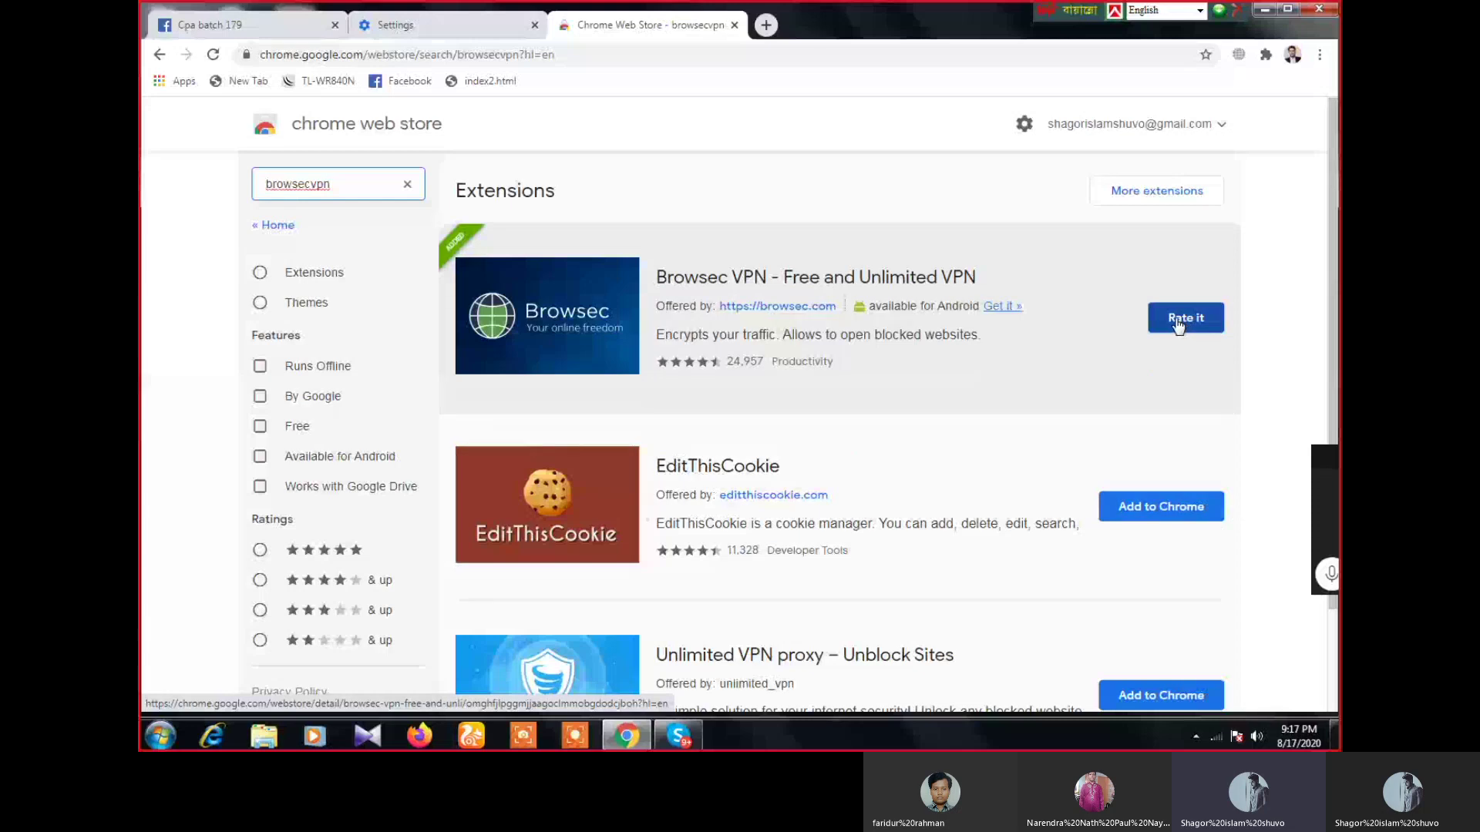
# - Start adding EditThisCookie, cancel it, and close the Web Store and Settings tabs
pyautogui.click(1159, 521)
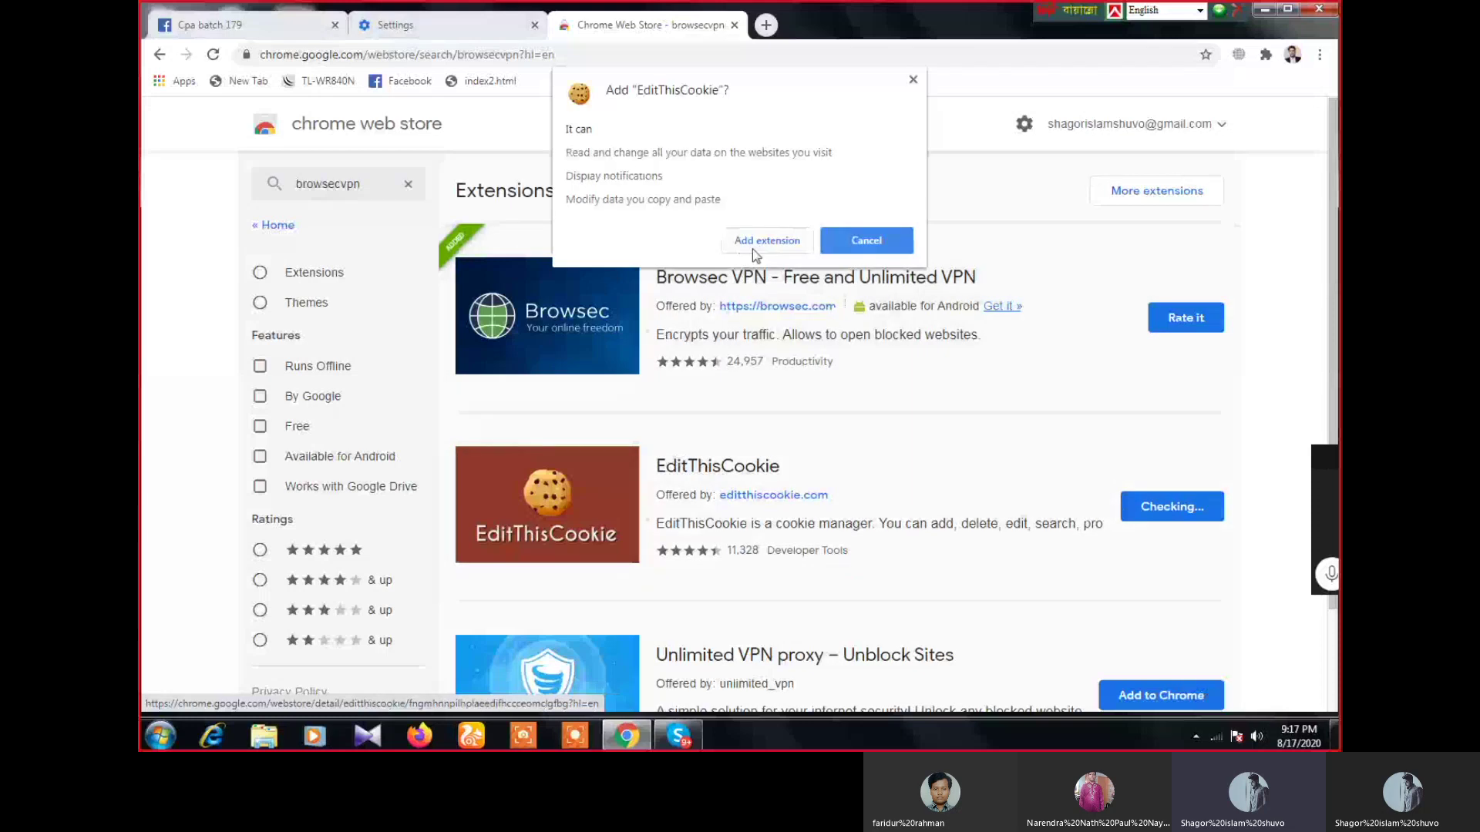
pyautogui.click(855, 249)
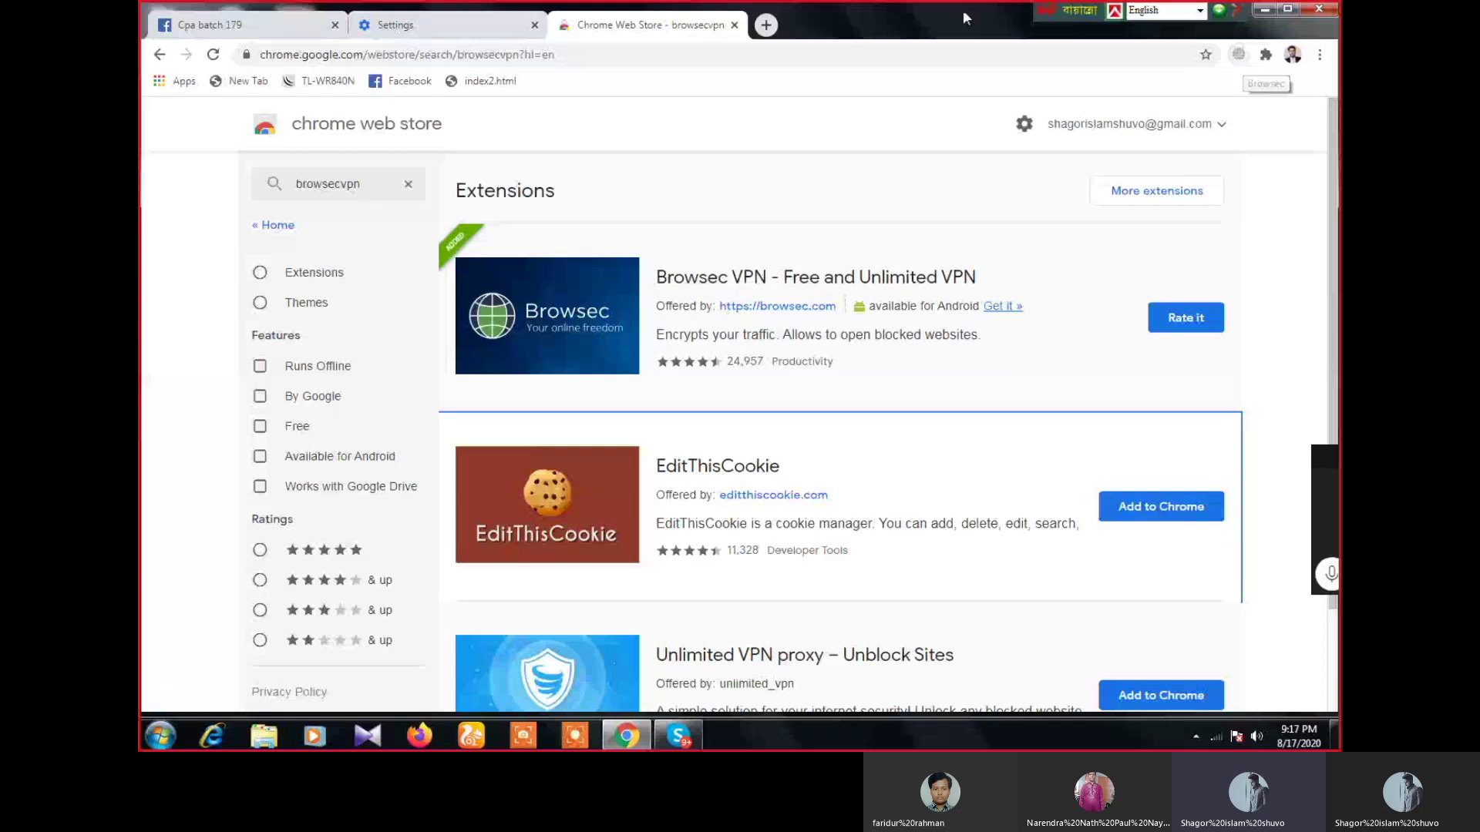
pyautogui.hotkey('ctrl', 'w')
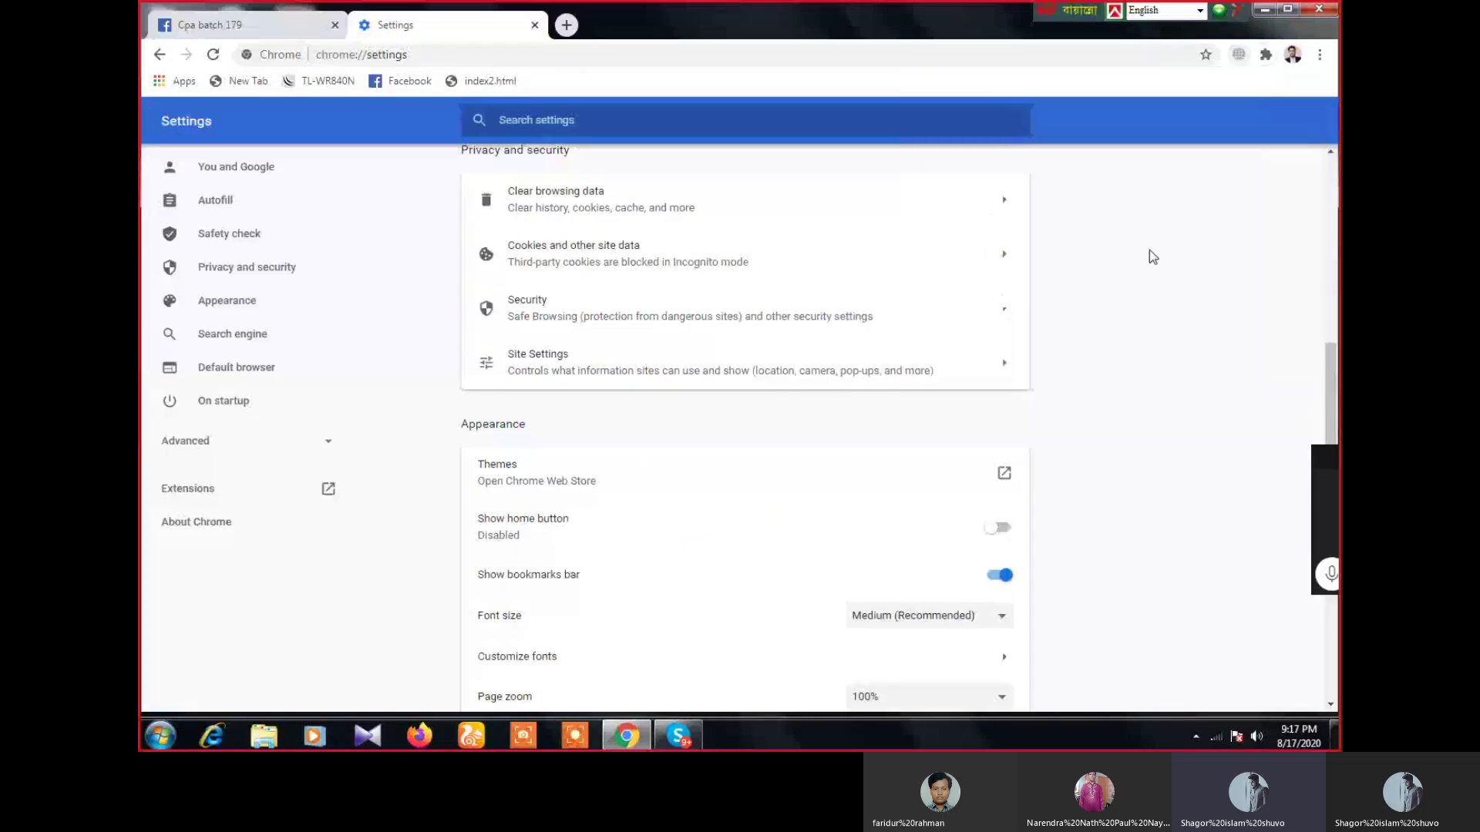
pyautogui.click(532, 28)
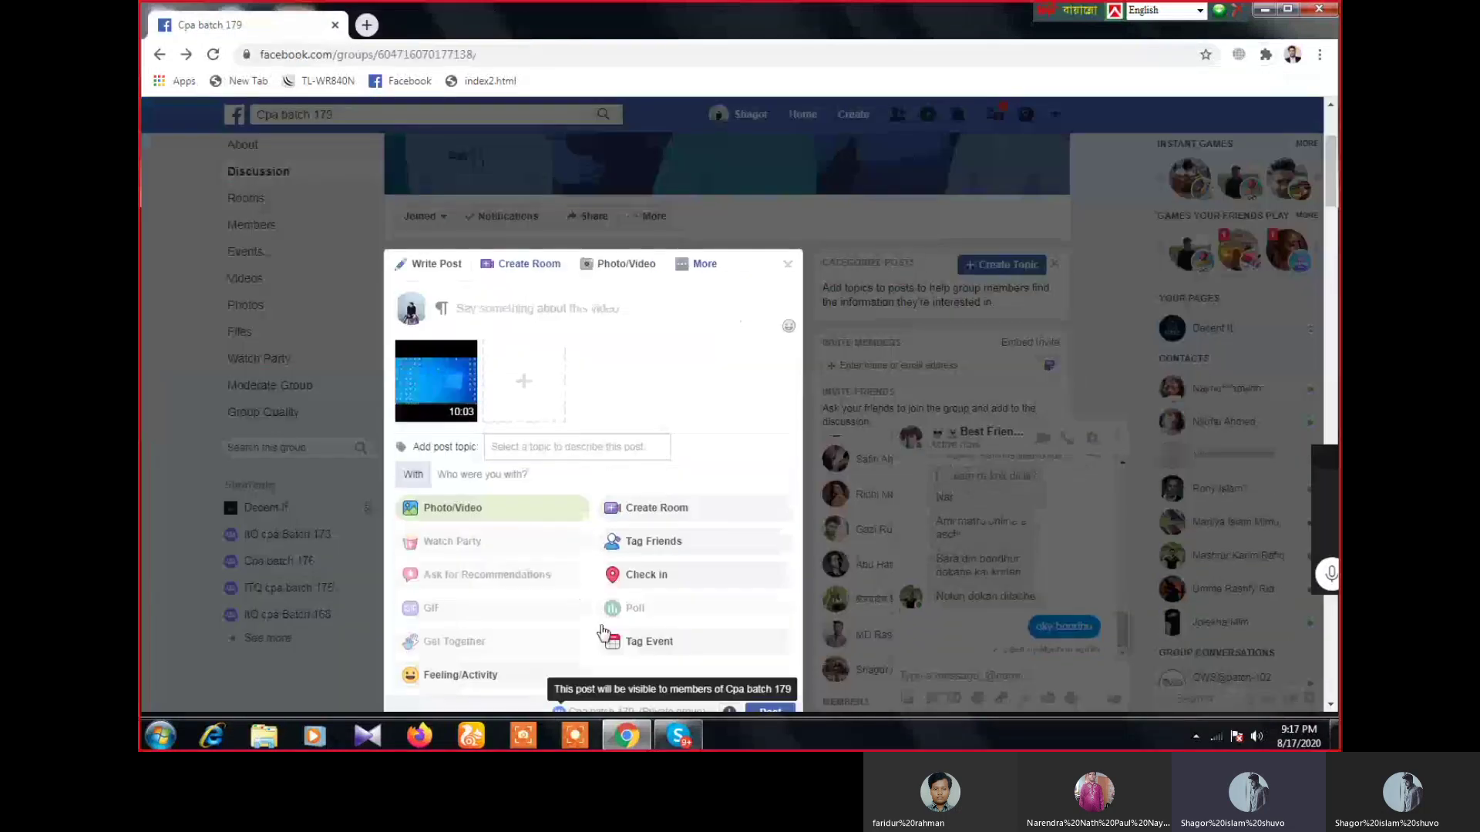
# - Caption the video '7 number class,effective site' and publish it to the Cpa batch 179 group
pyautogui.click(478, 317)
pyautogui.write('7 n')
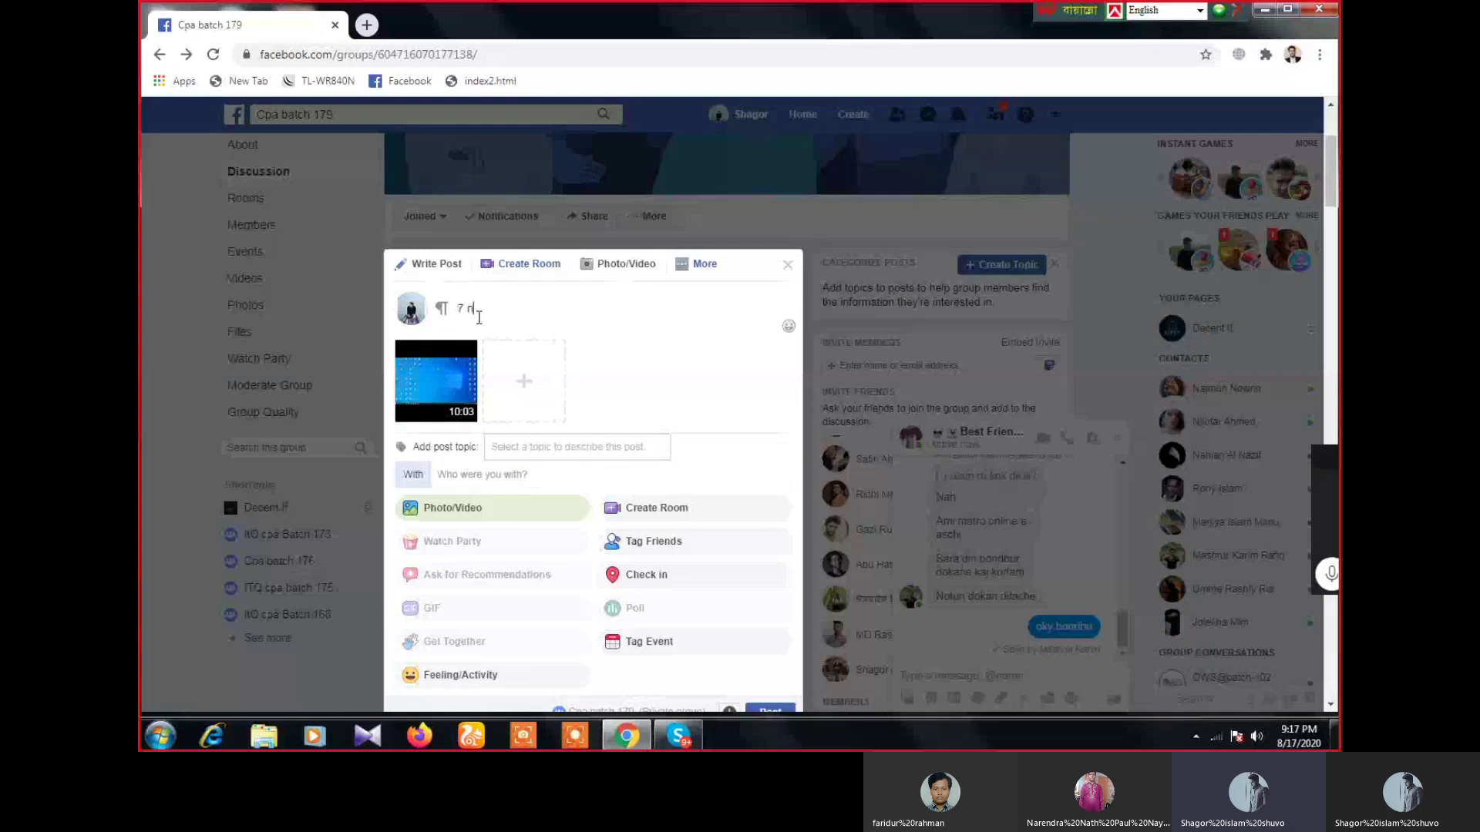
pyautogui.write('umber class,')
pyautogui.write('ffective')
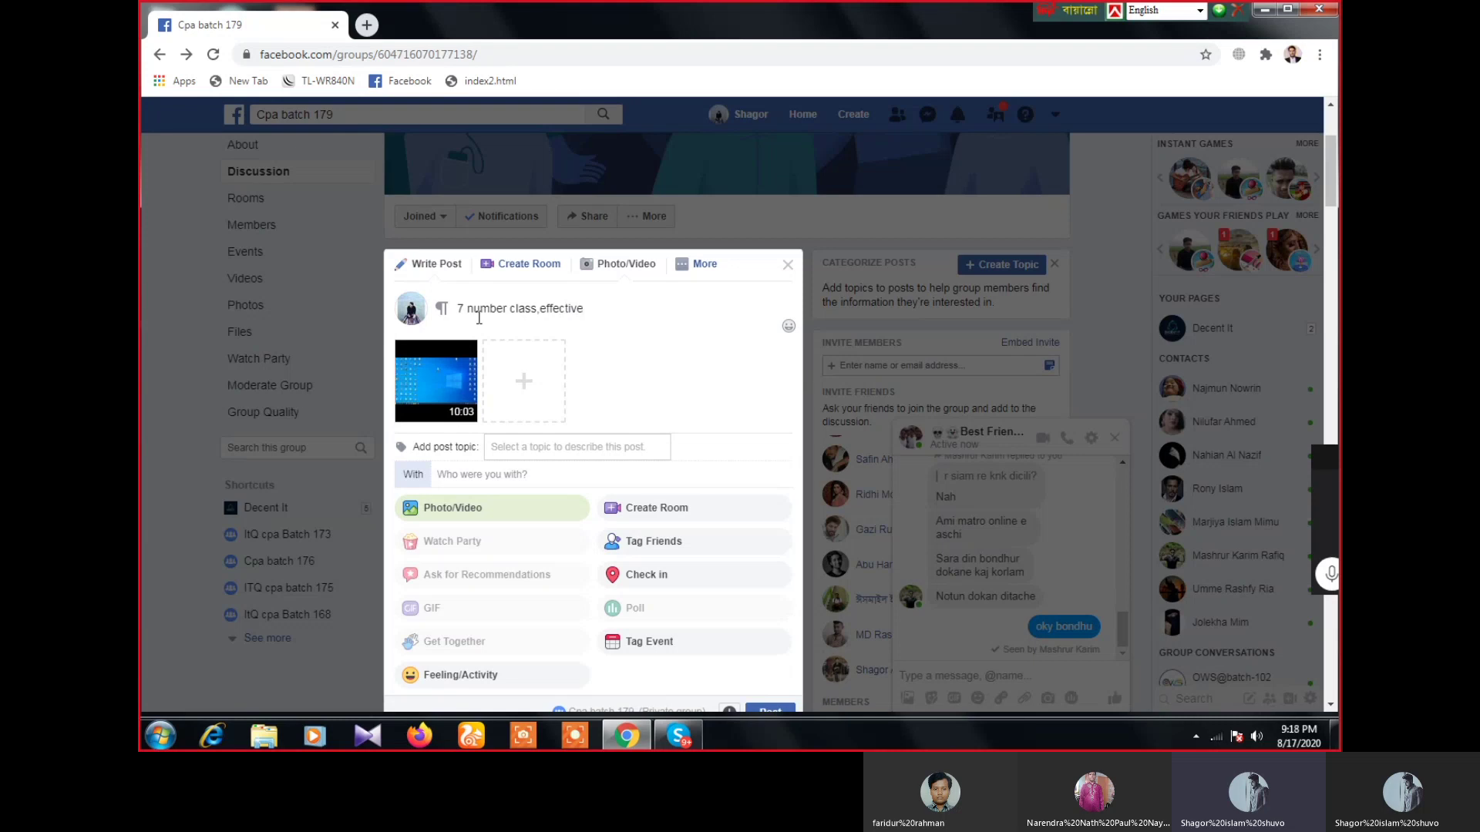
pyautogui.write(' site')
pyautogui.rightClick(562, 310)
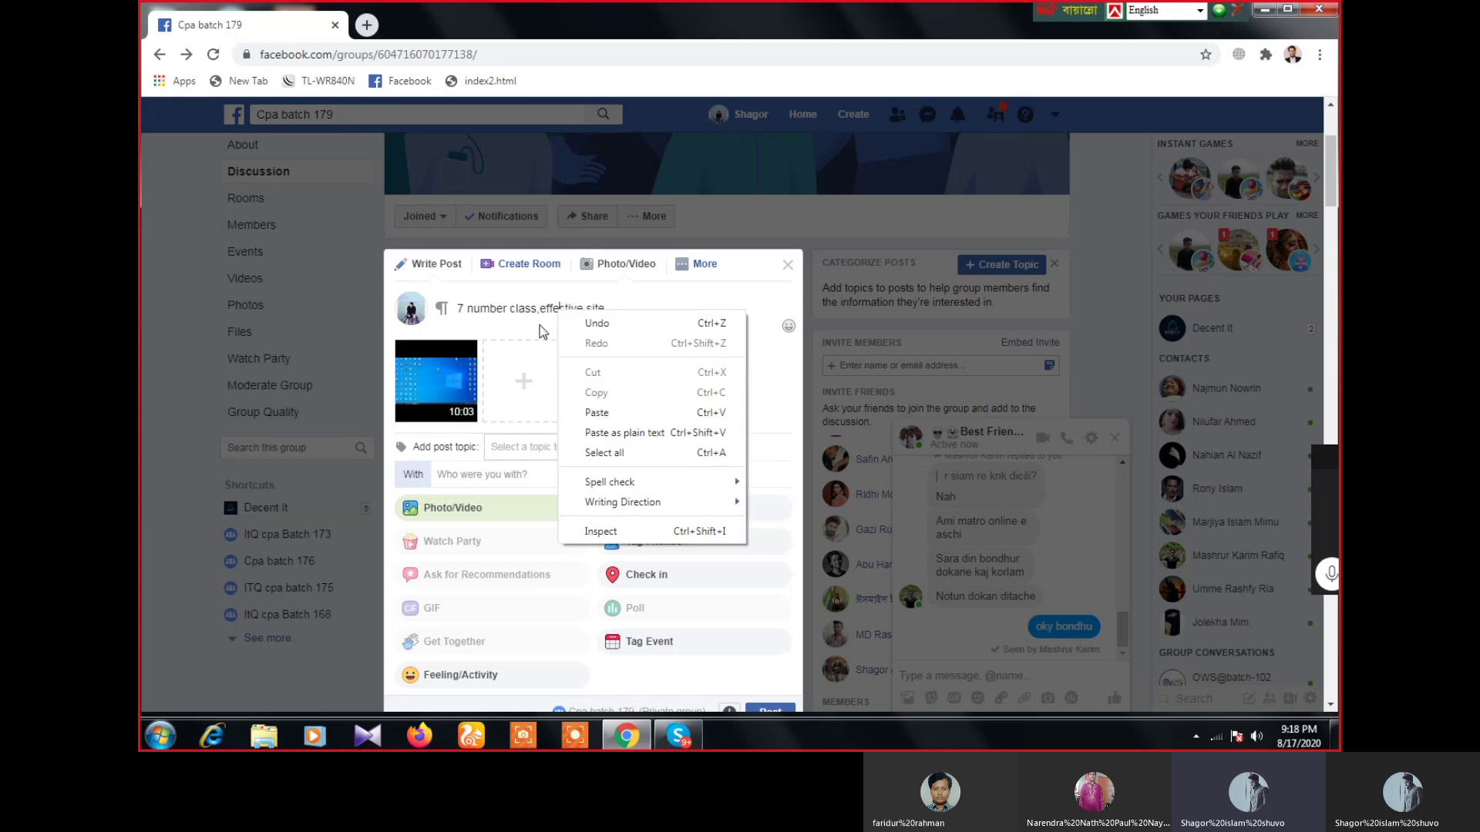
pyautogui.click(541, 325)
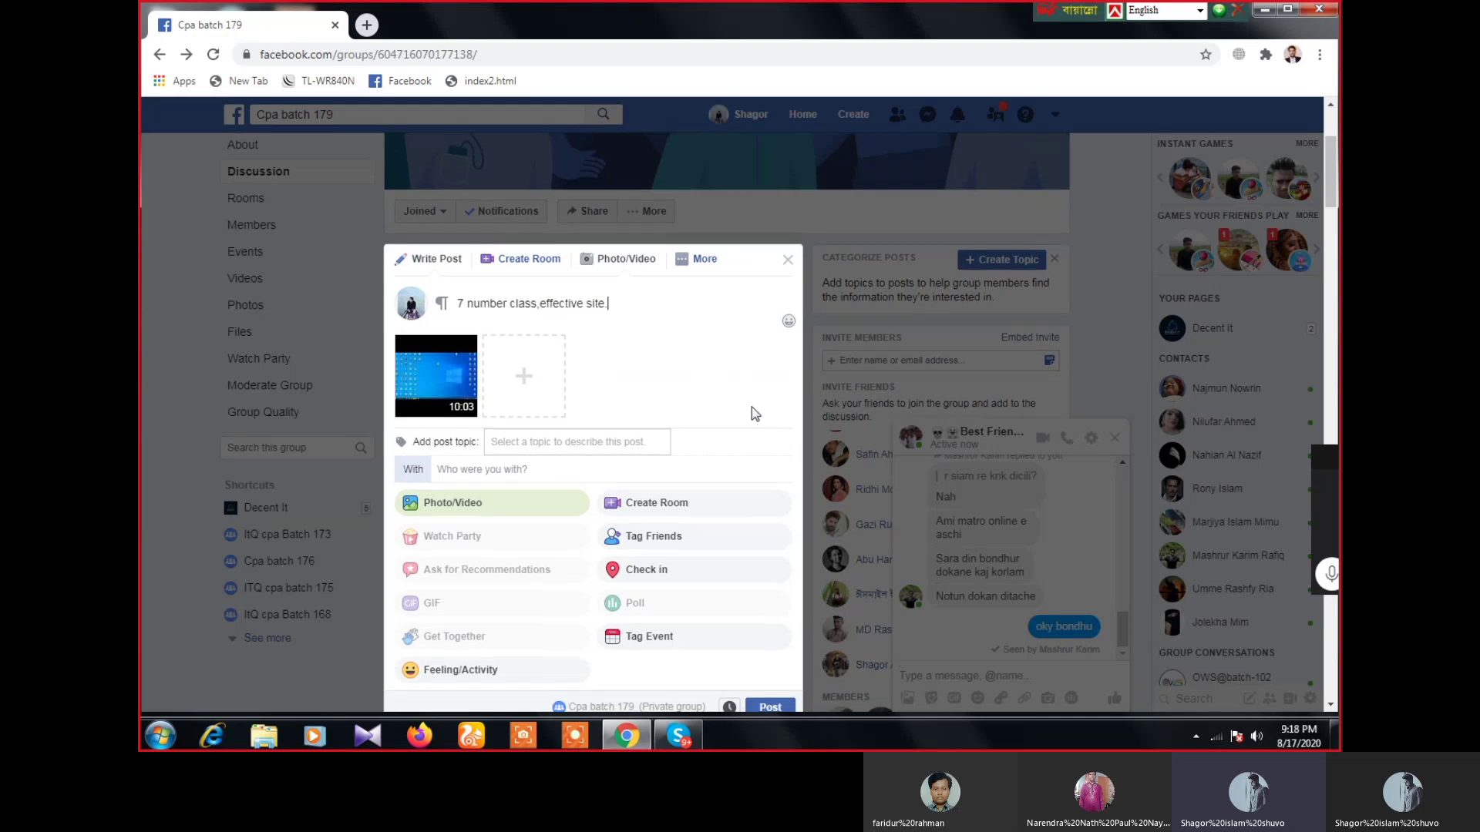
pyautogui.scroll(-3, 752, 407)
pyautogui.click(777, 465)
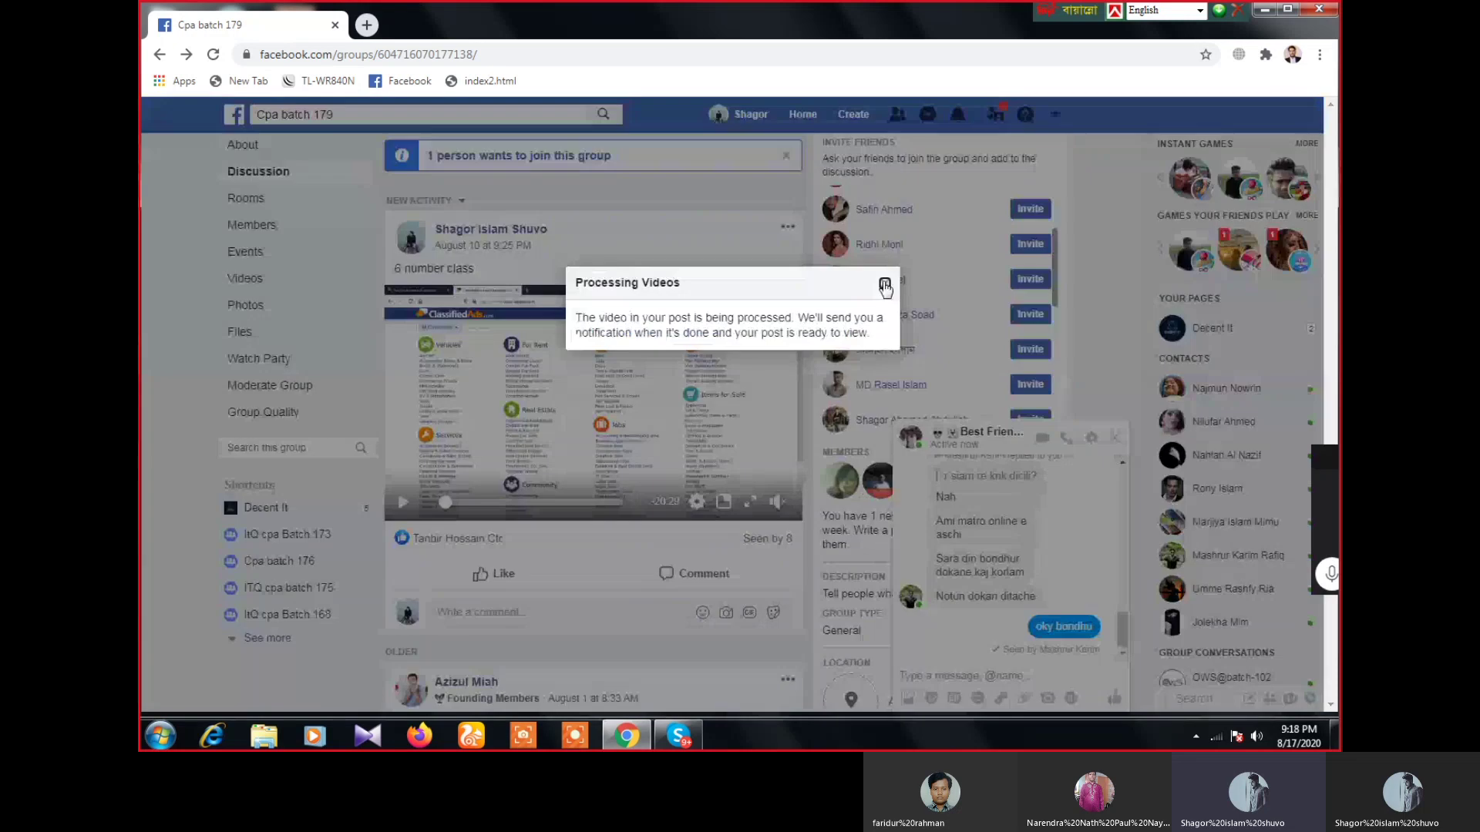
# - Dismiss the video processing notice, open a new Chrome tab and minimise the Skype call
pyautogui.click(883, 284)
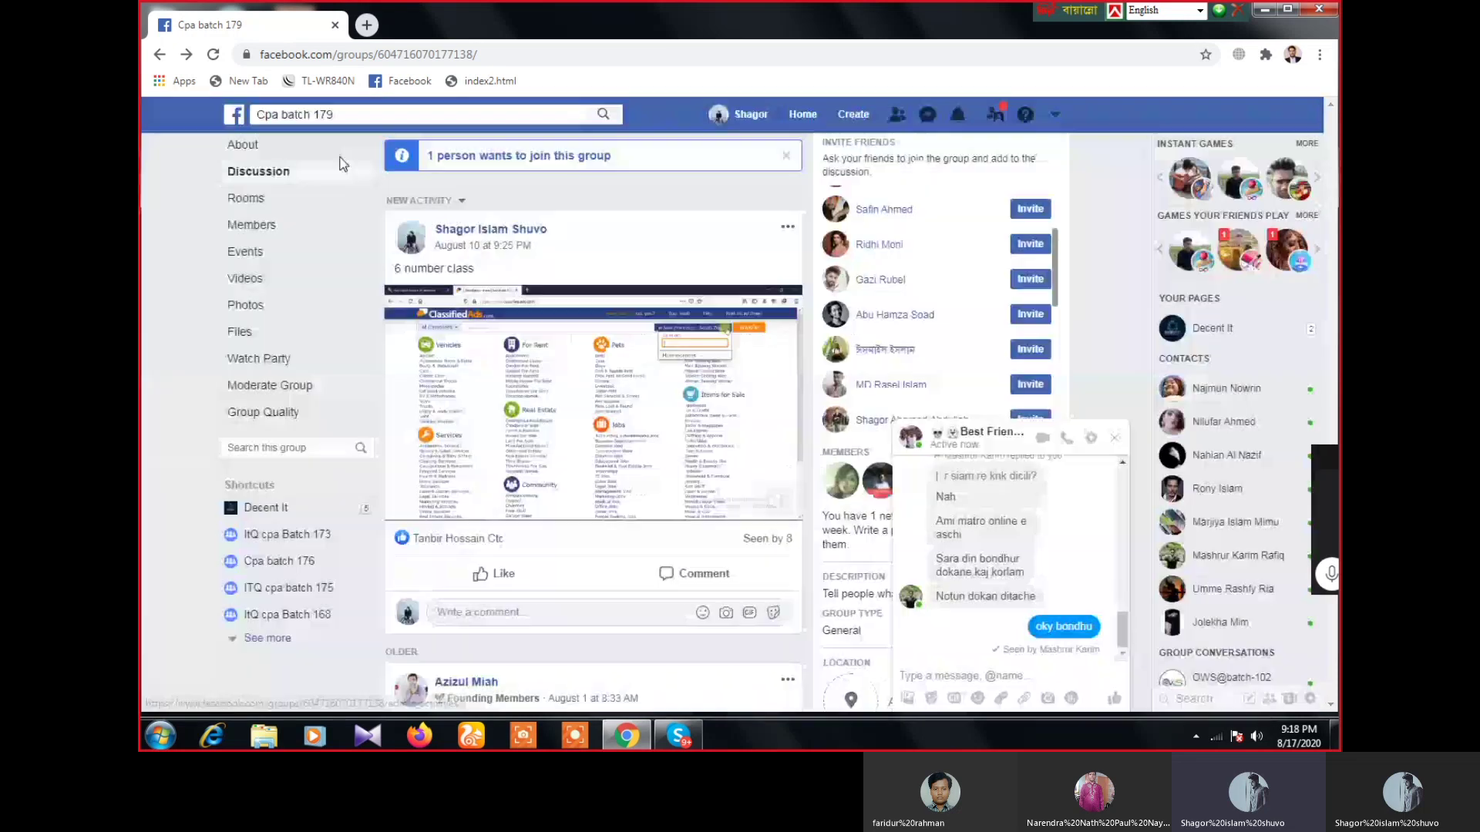
pyautogui.hotkey('ctrl', 't')
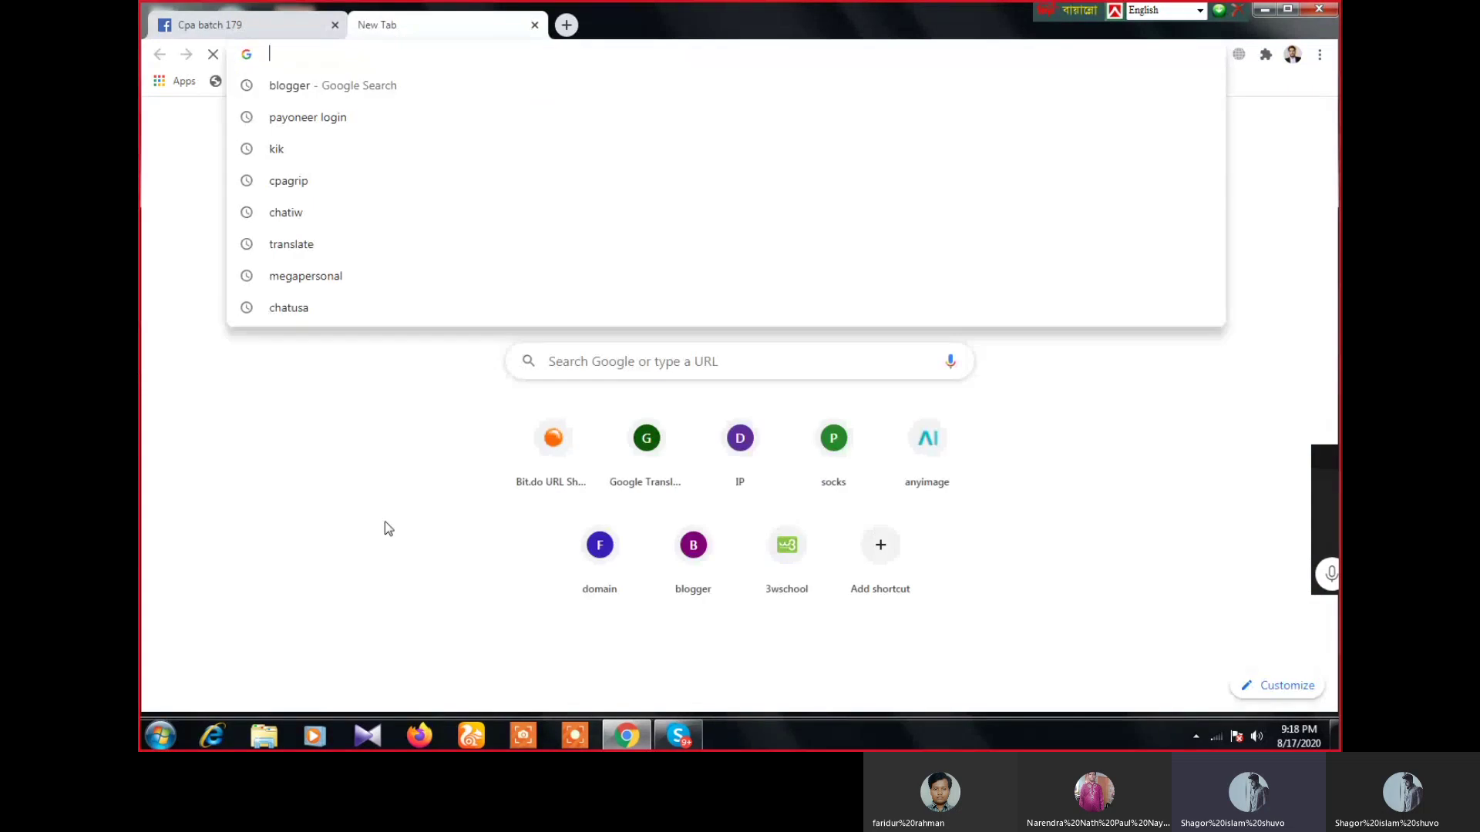
pyautogui.click(678, 736)
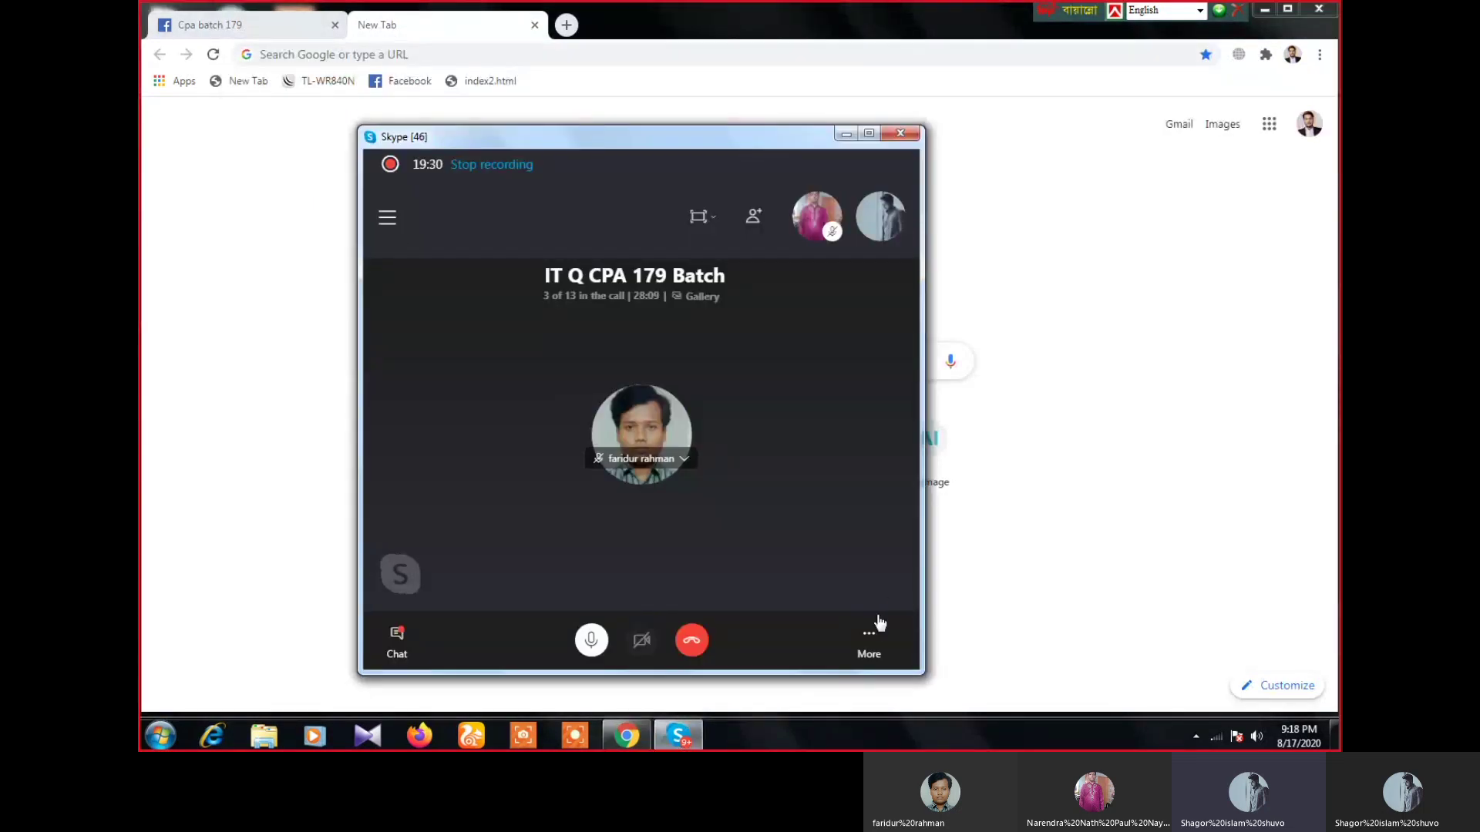
pyautogui.click(869, 635)
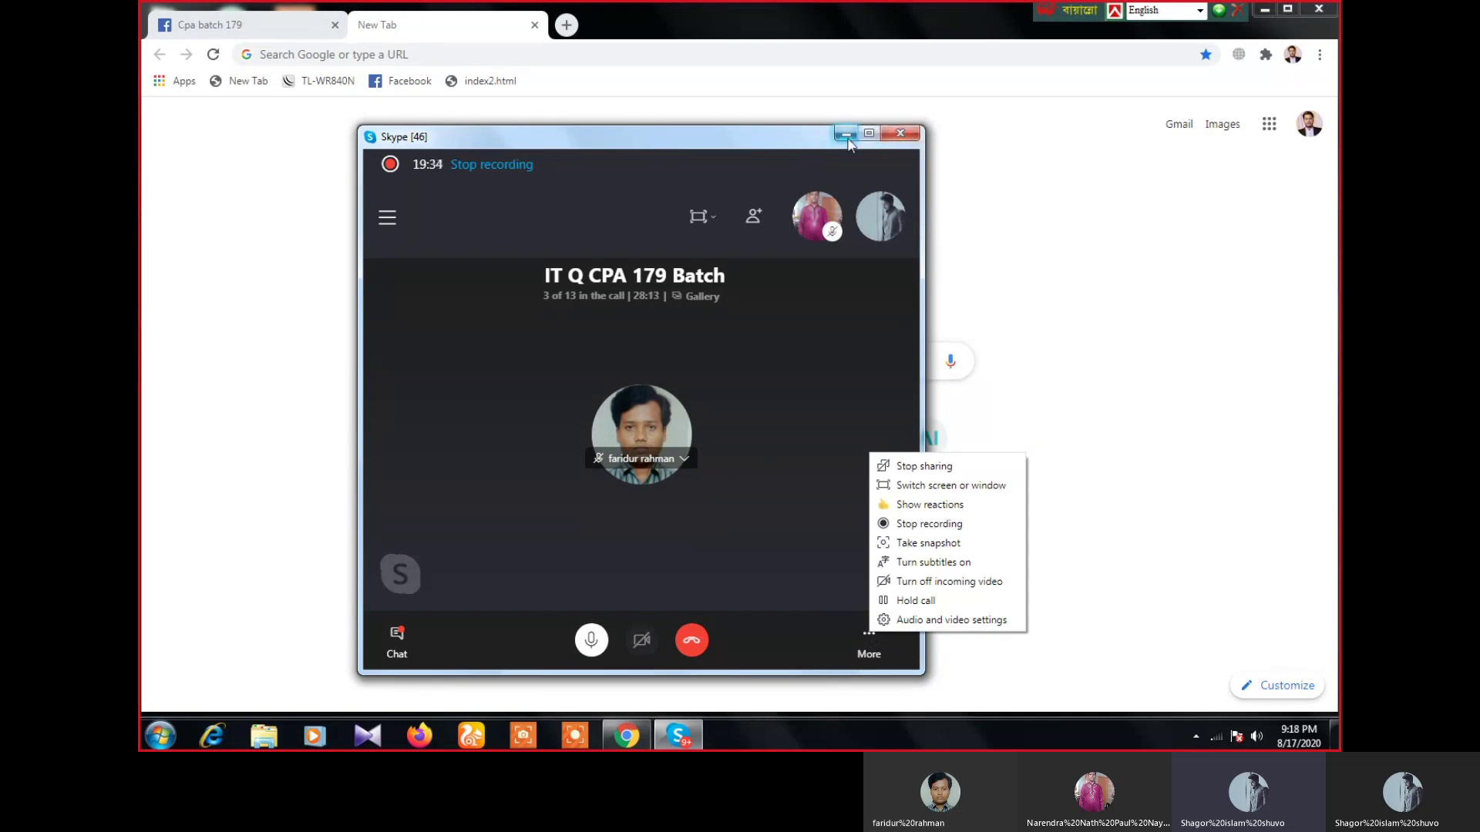
pyautogui.click(845, 134)
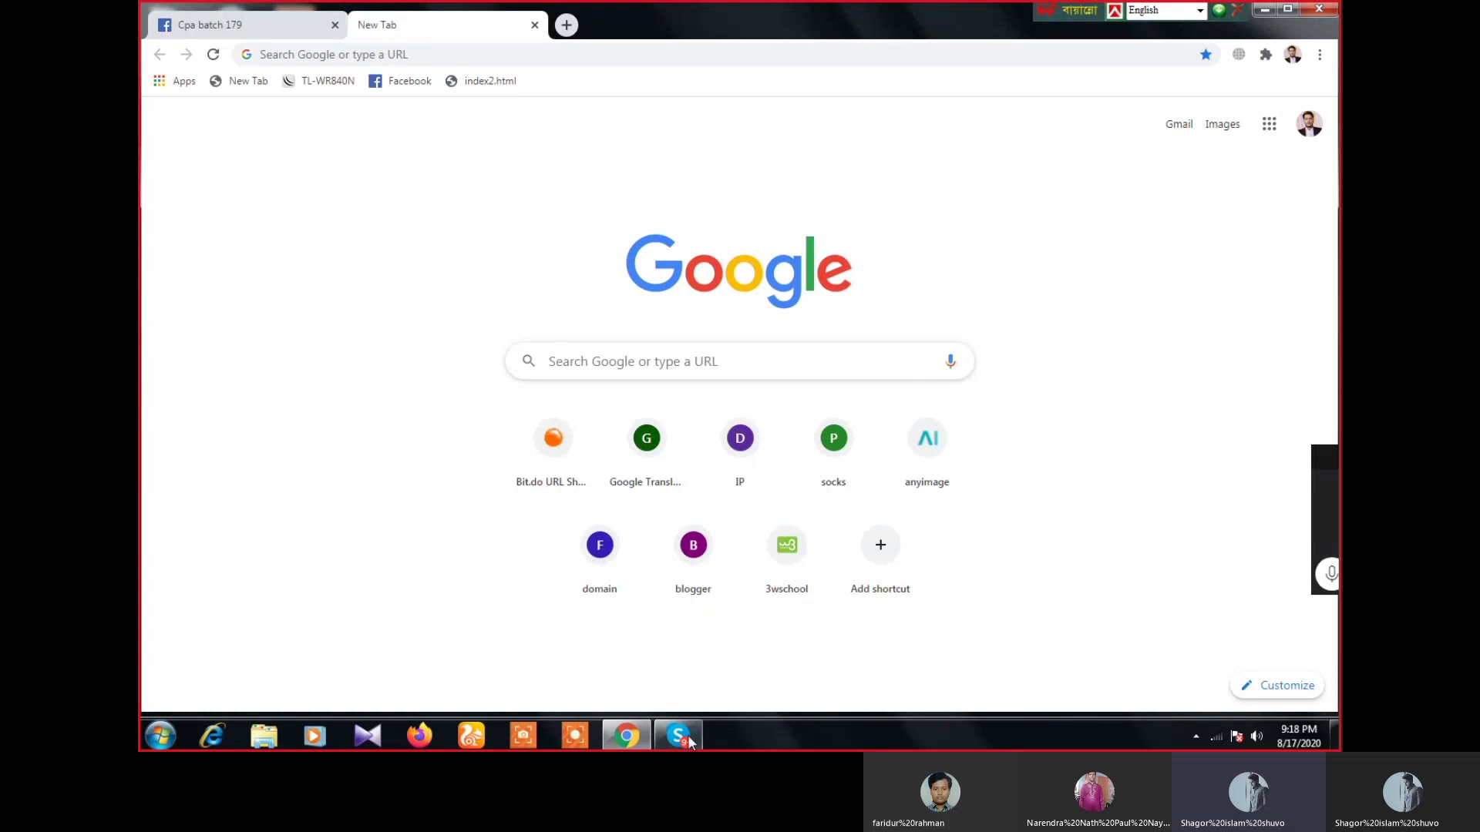
# - Check the IT Q CPA 179 Batch call again and hide it so Chrome shows
pyautogui.click(676, 737)
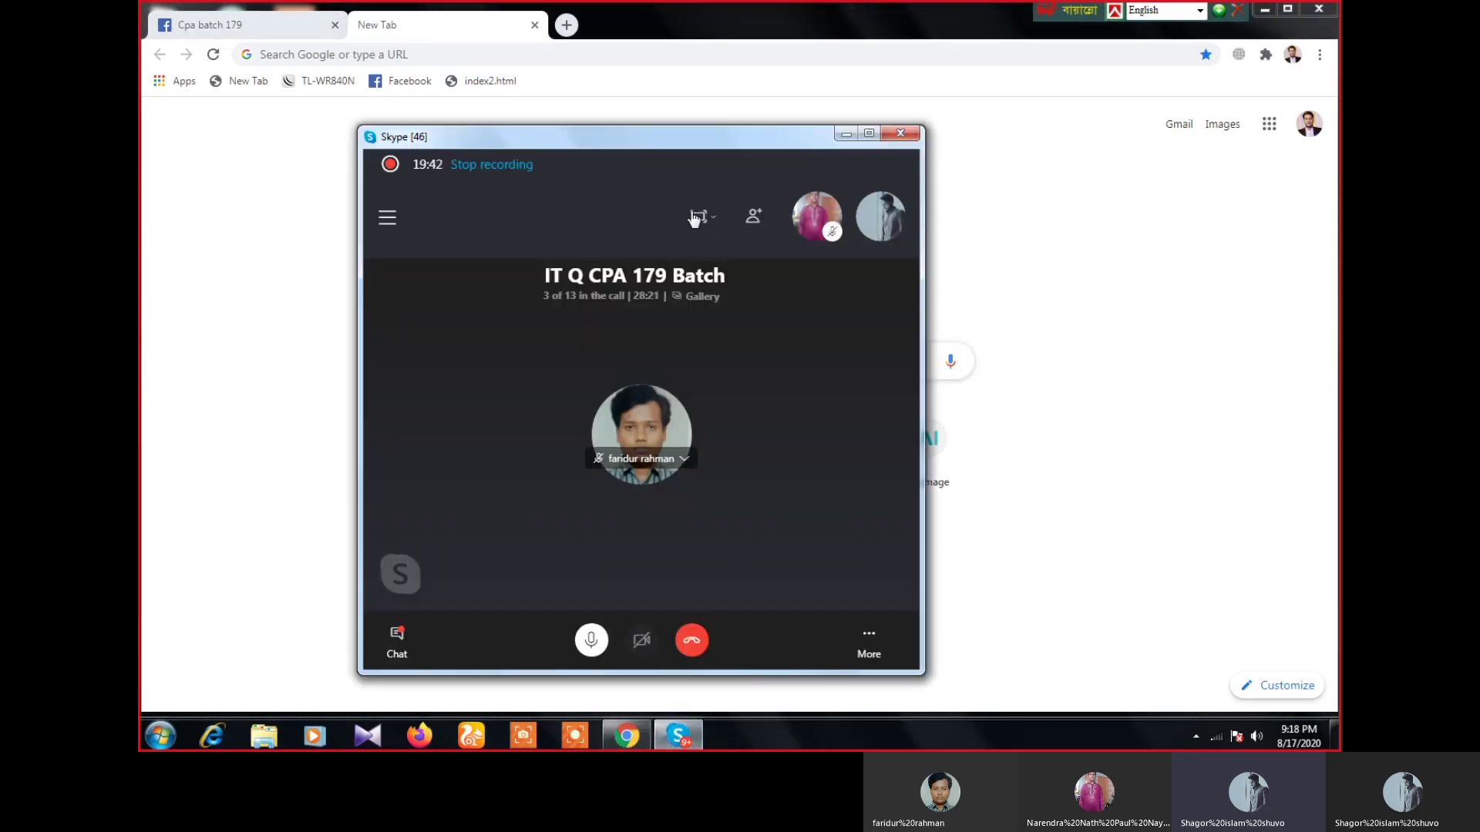
pyautogui.click(845, 135)
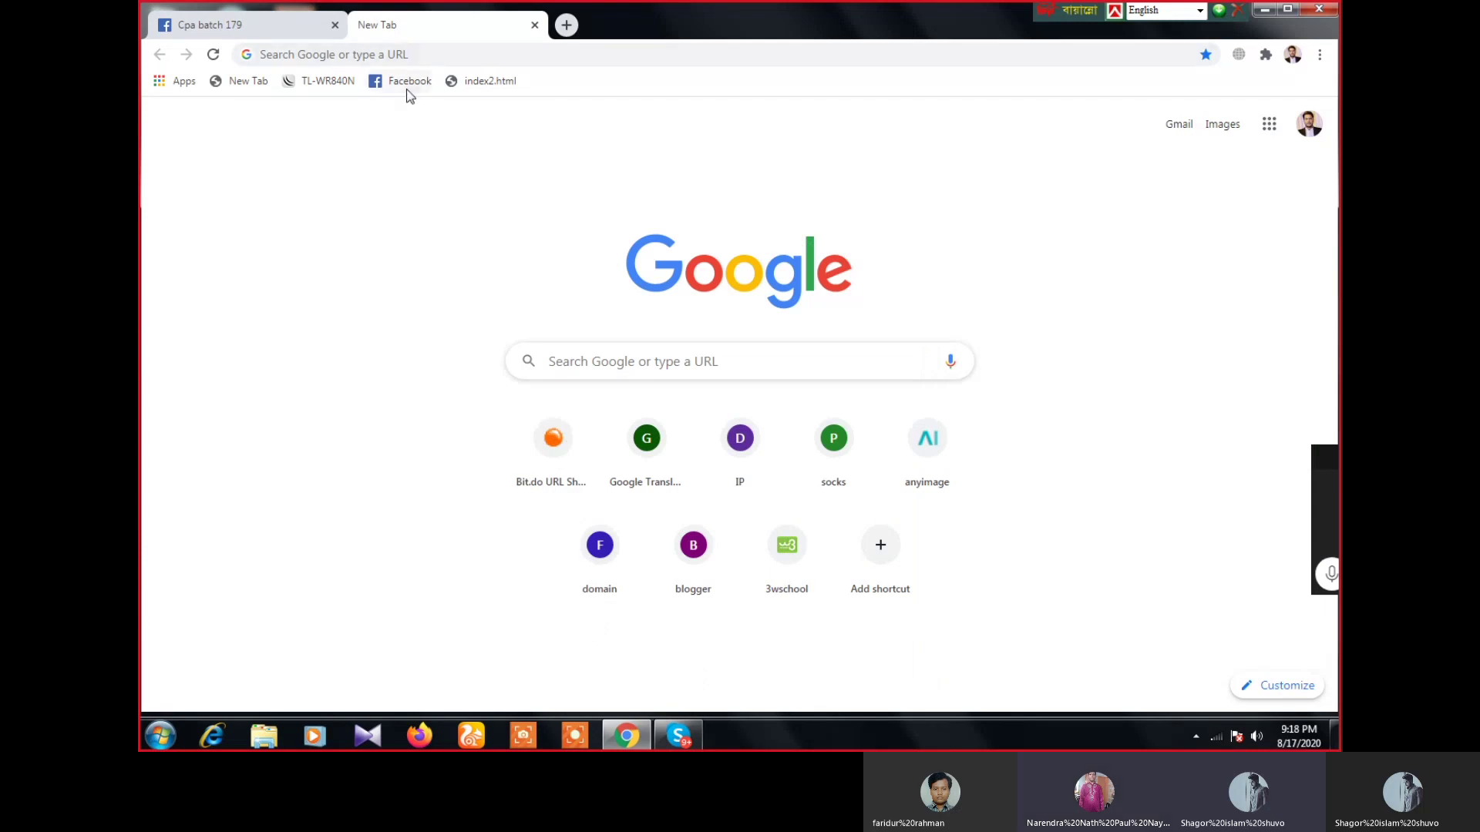
pyautogui.click(683, 738)
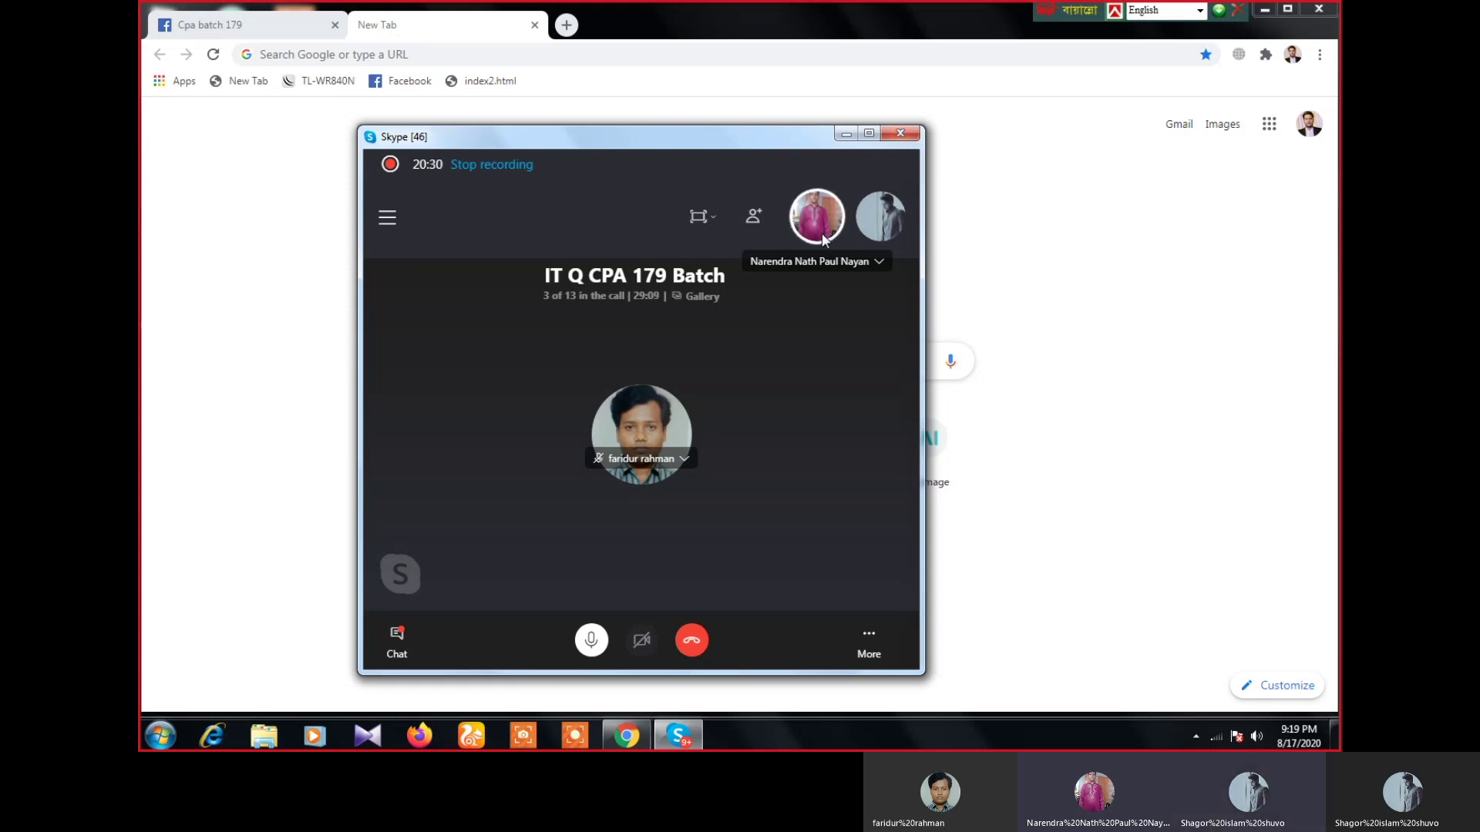
pyautogui.click(846, 133)
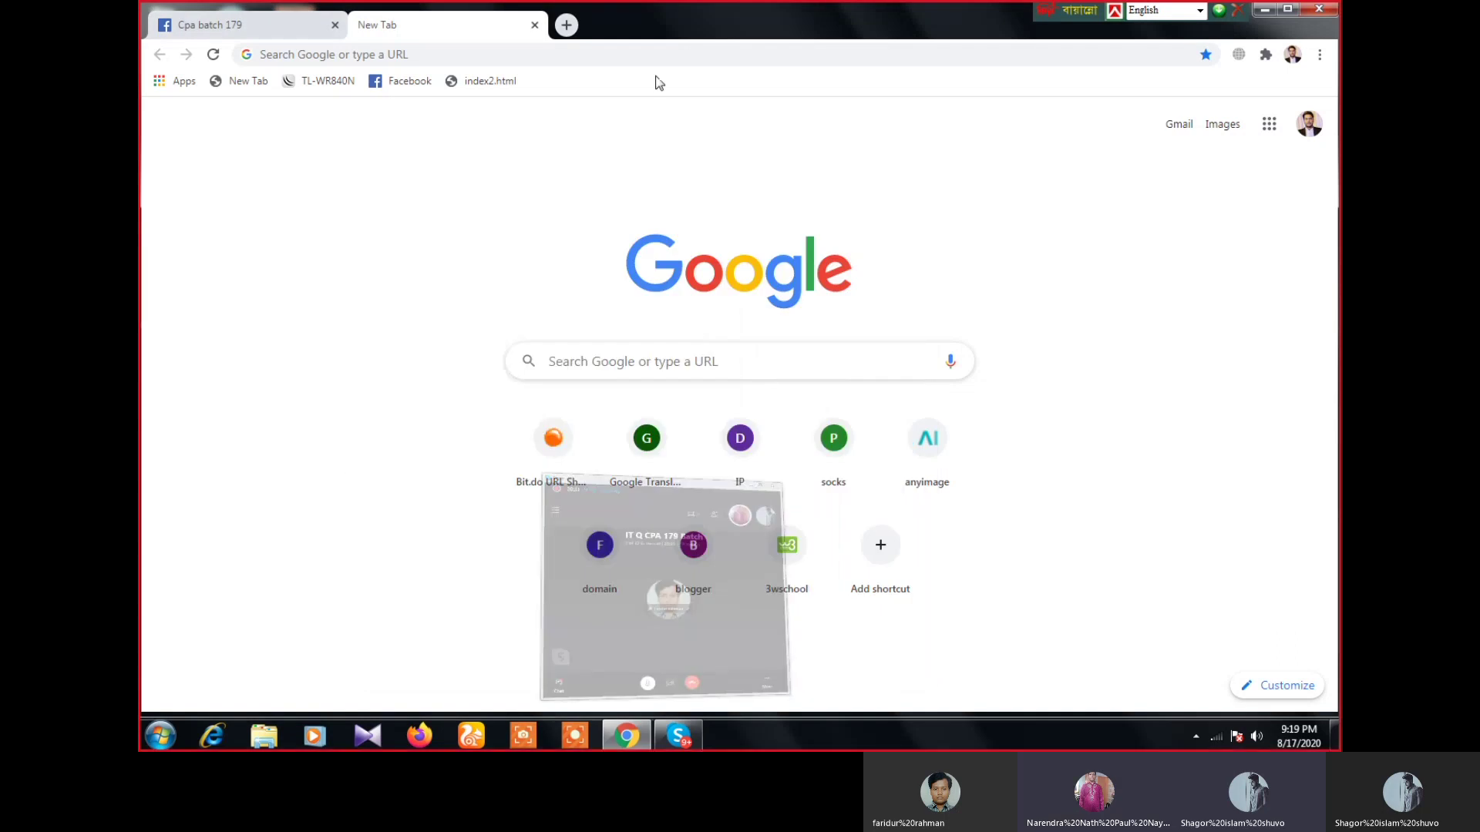
# - Go to crakrevenue.com from Chrome's address bar
pyautogui.click(399, 53)
pyautogui.write('crak')
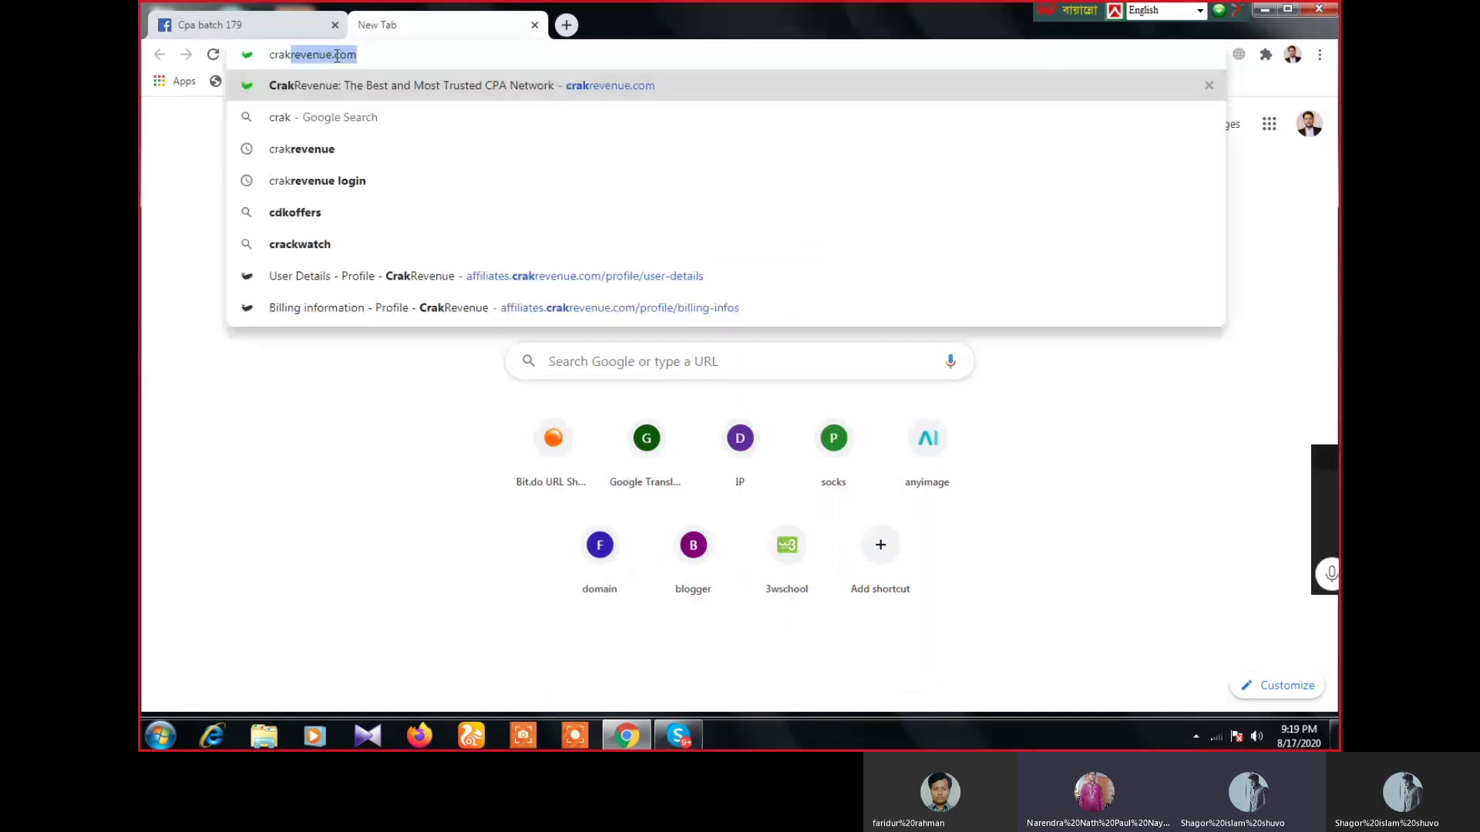
pyautogui.press('Return')
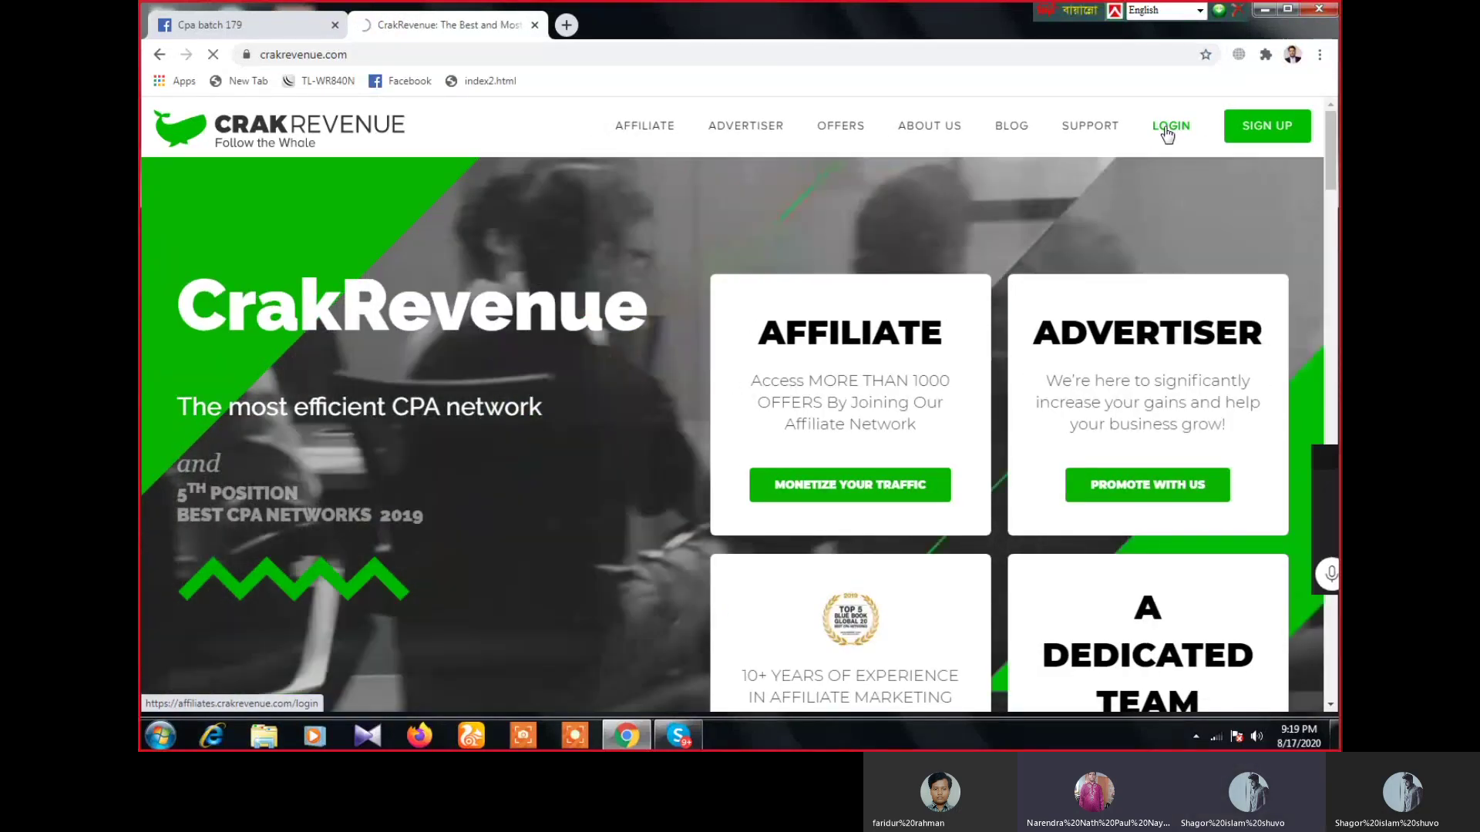
# - Log in with the saved email address and the account password
pyautogui.click(1166, 131)
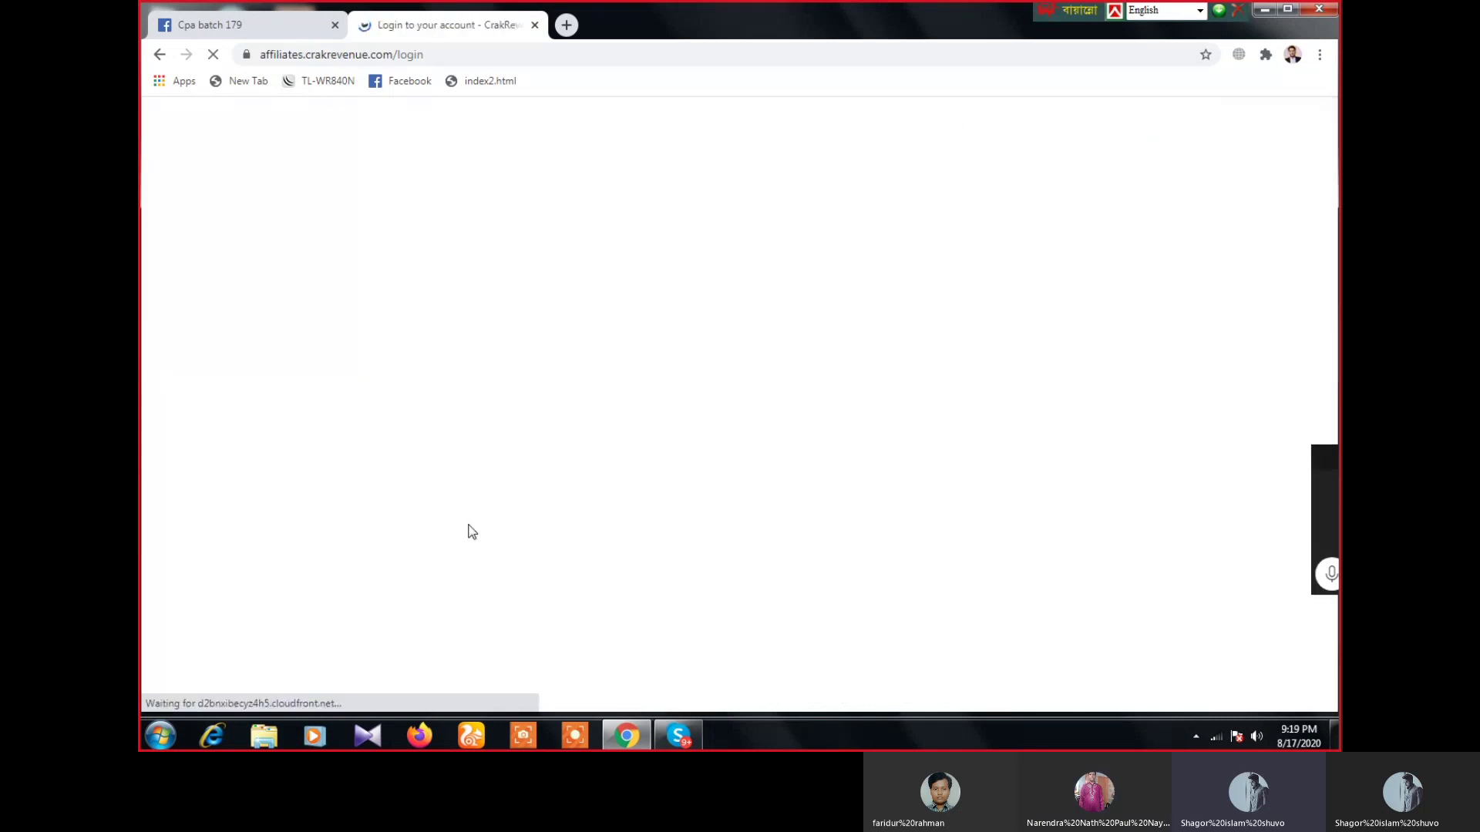
pyautogui.click(720, 383)
pyautogui.click(709, 447)
pyautogui.click(677, 438)
pyautogui.write('•••')
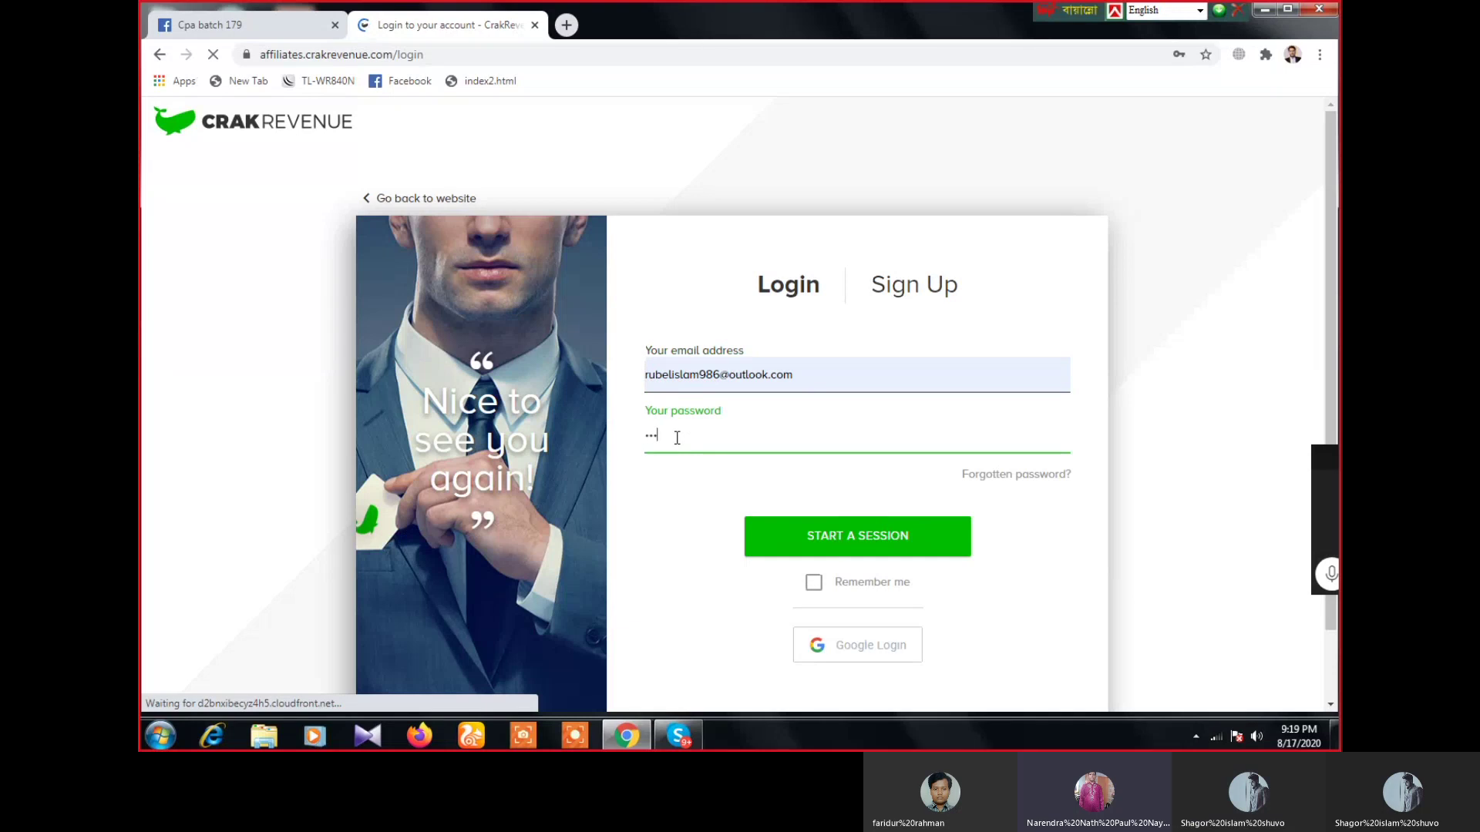
pyautogui.write('••••')
pyautogui.press('Return')
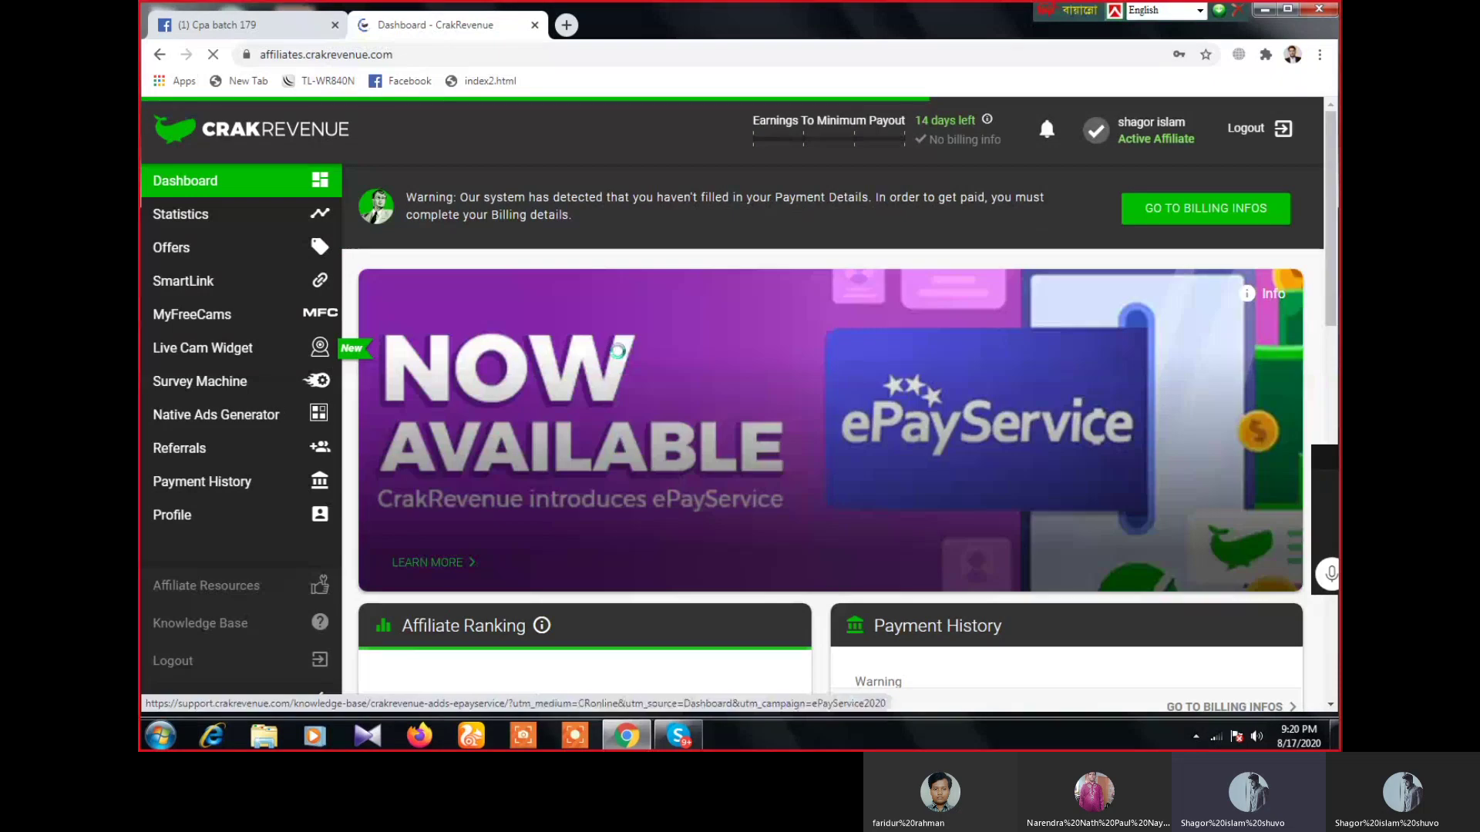
# - Open Offers from the sidebar and scroll down to the table of 672 offers
pyautogui.scroll(-4, 447, 487)
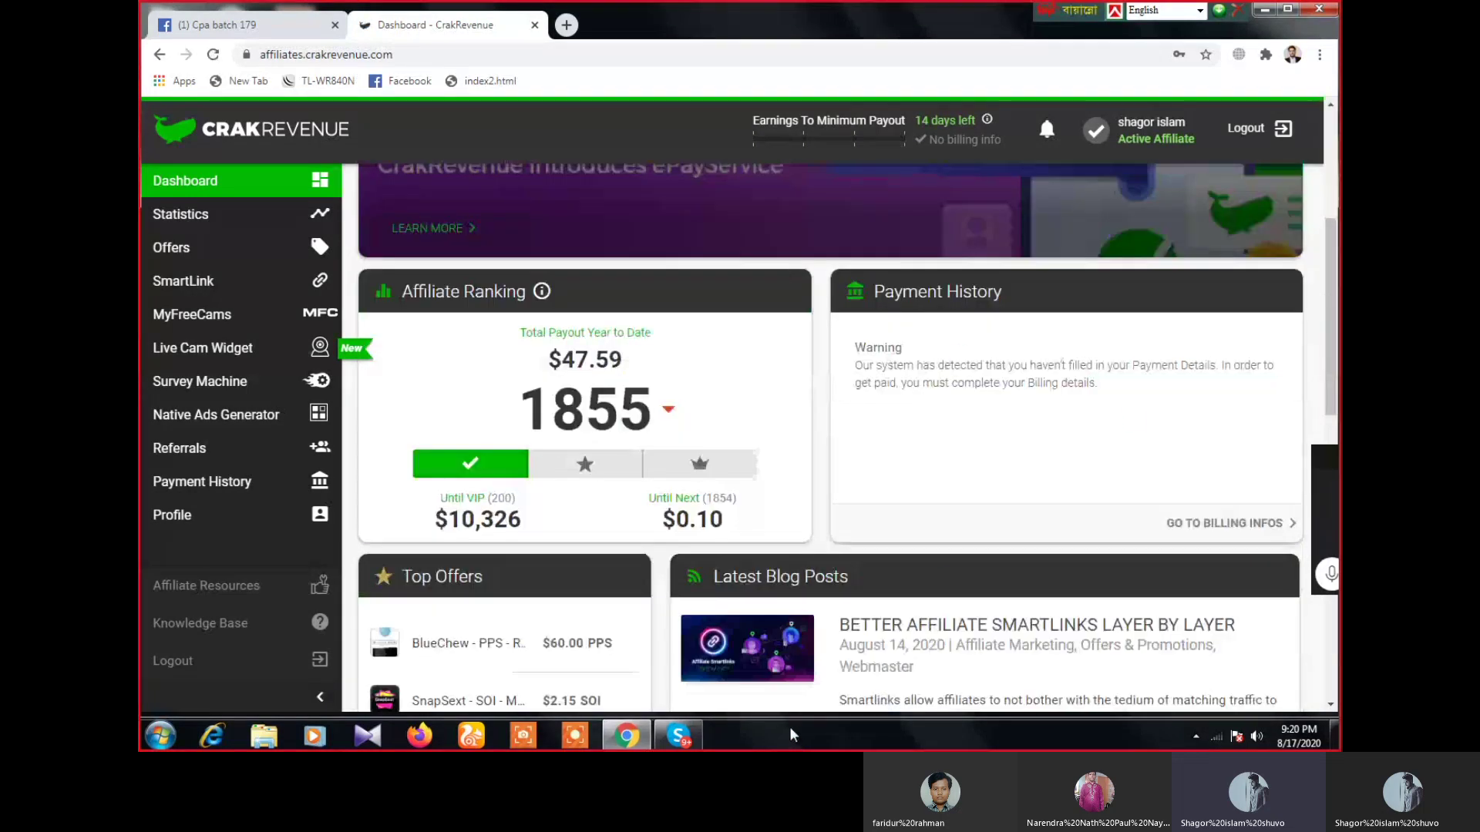
pyautogui.click(185, 181)
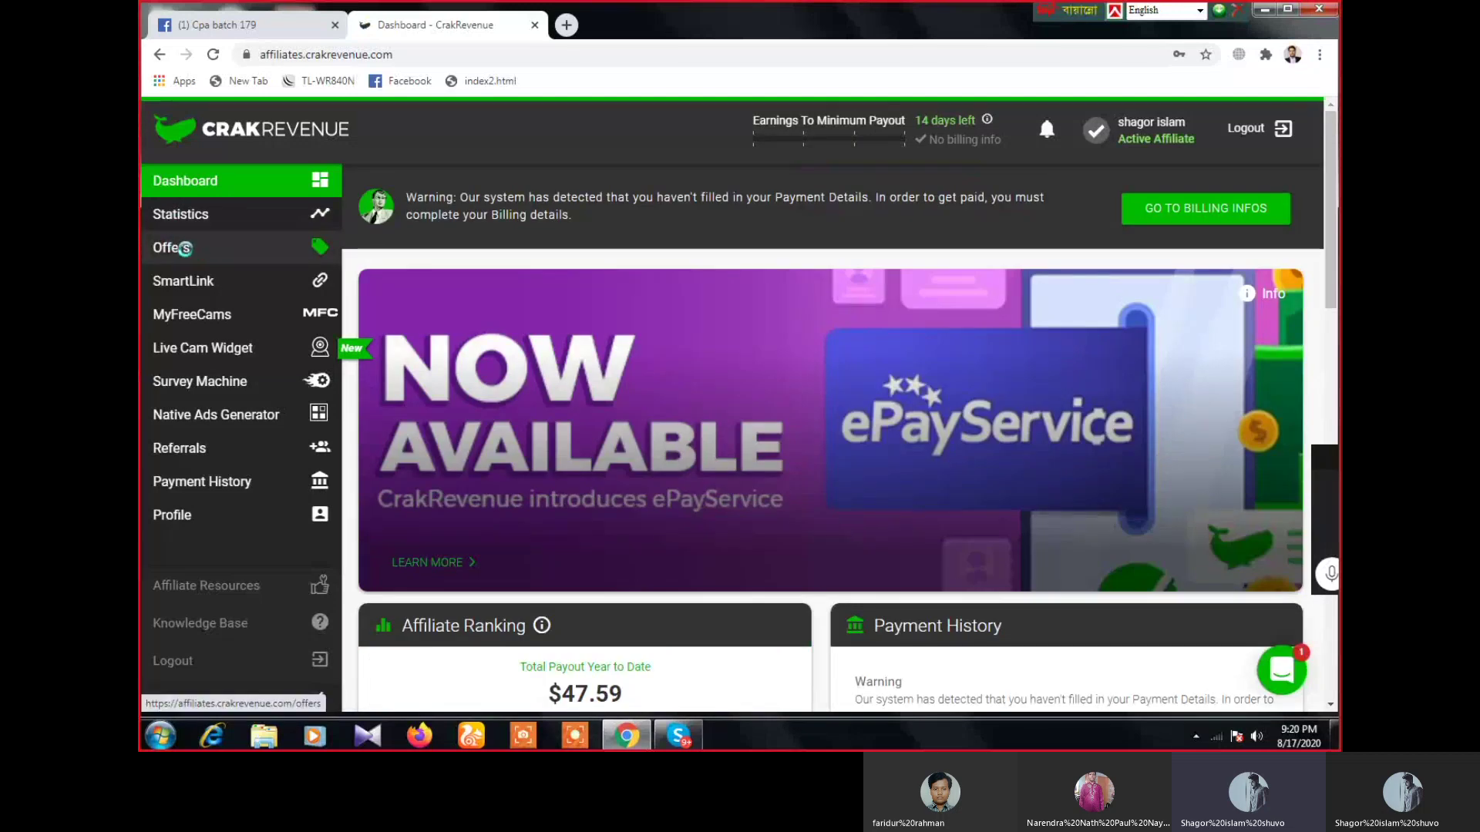
pyautogui.click(185, 249)
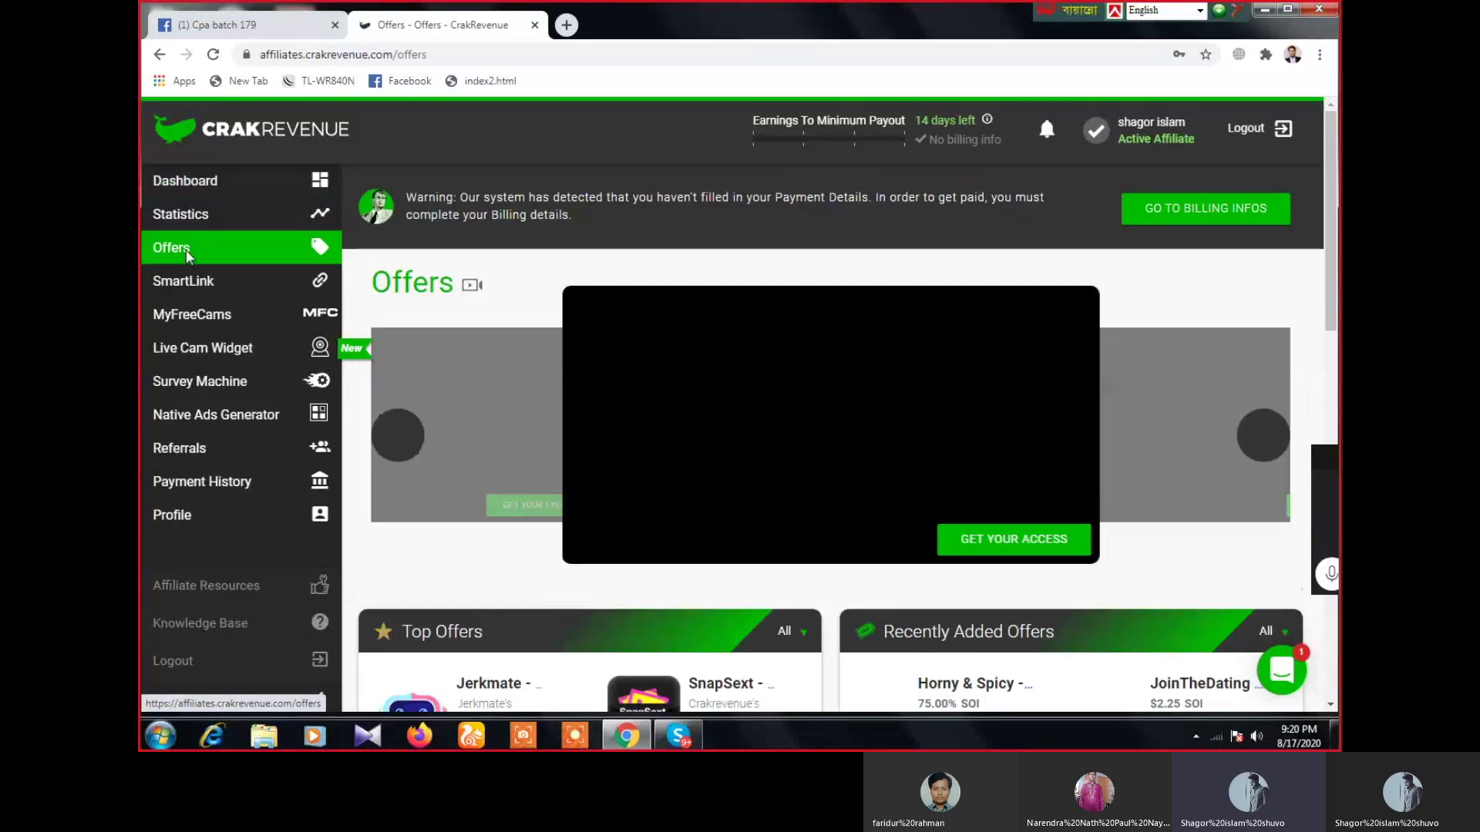
pyautogui.scroll(-5, 691, 605)
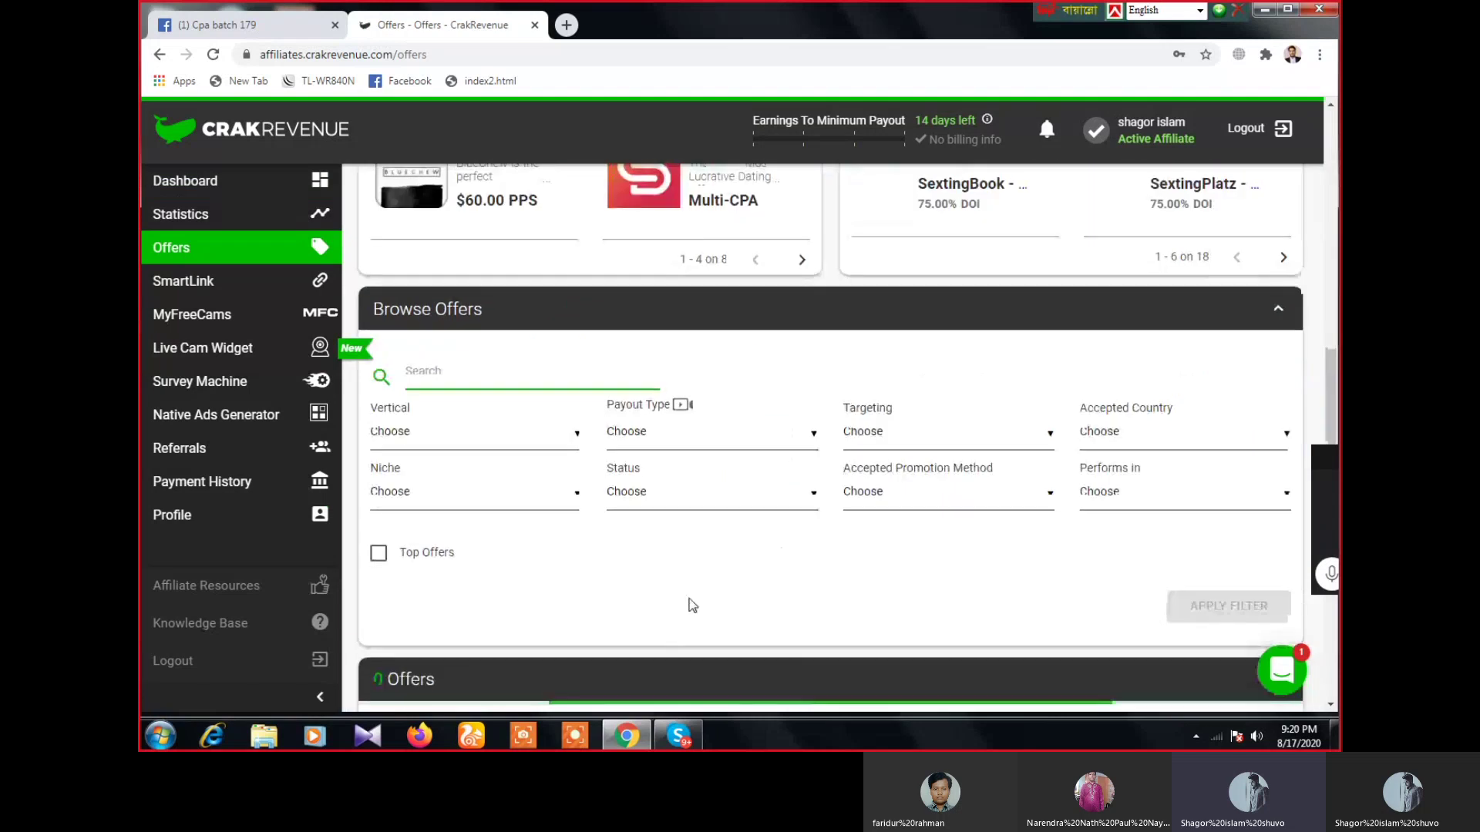
pyautogui.scroll(-5, 691, 601)
pyautogui.scroll(3, 691, 597)
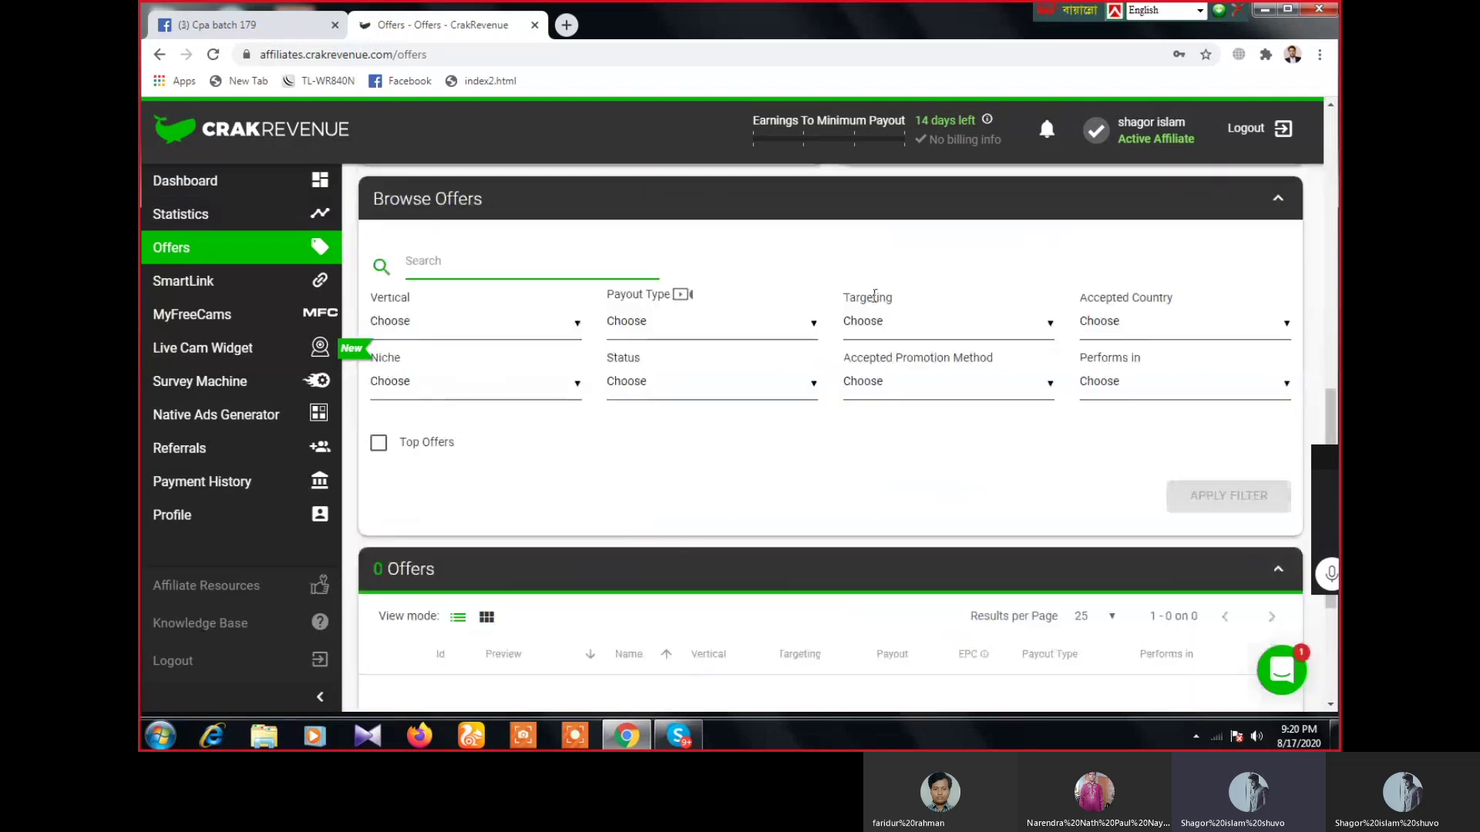
pyautogui.scroll(-4, 782, 595)
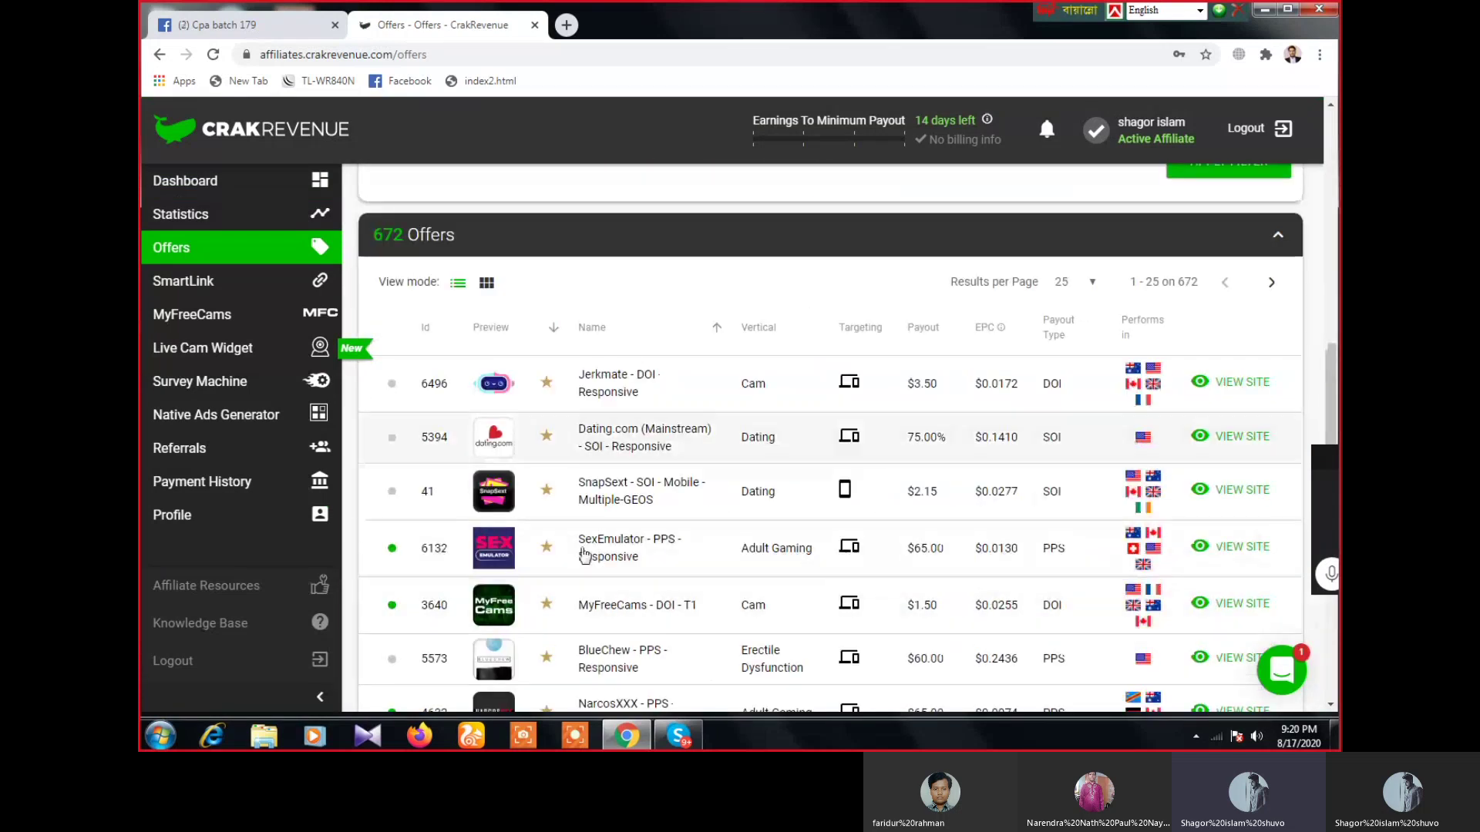
pyautogui.scroll(-2, 563, 478)
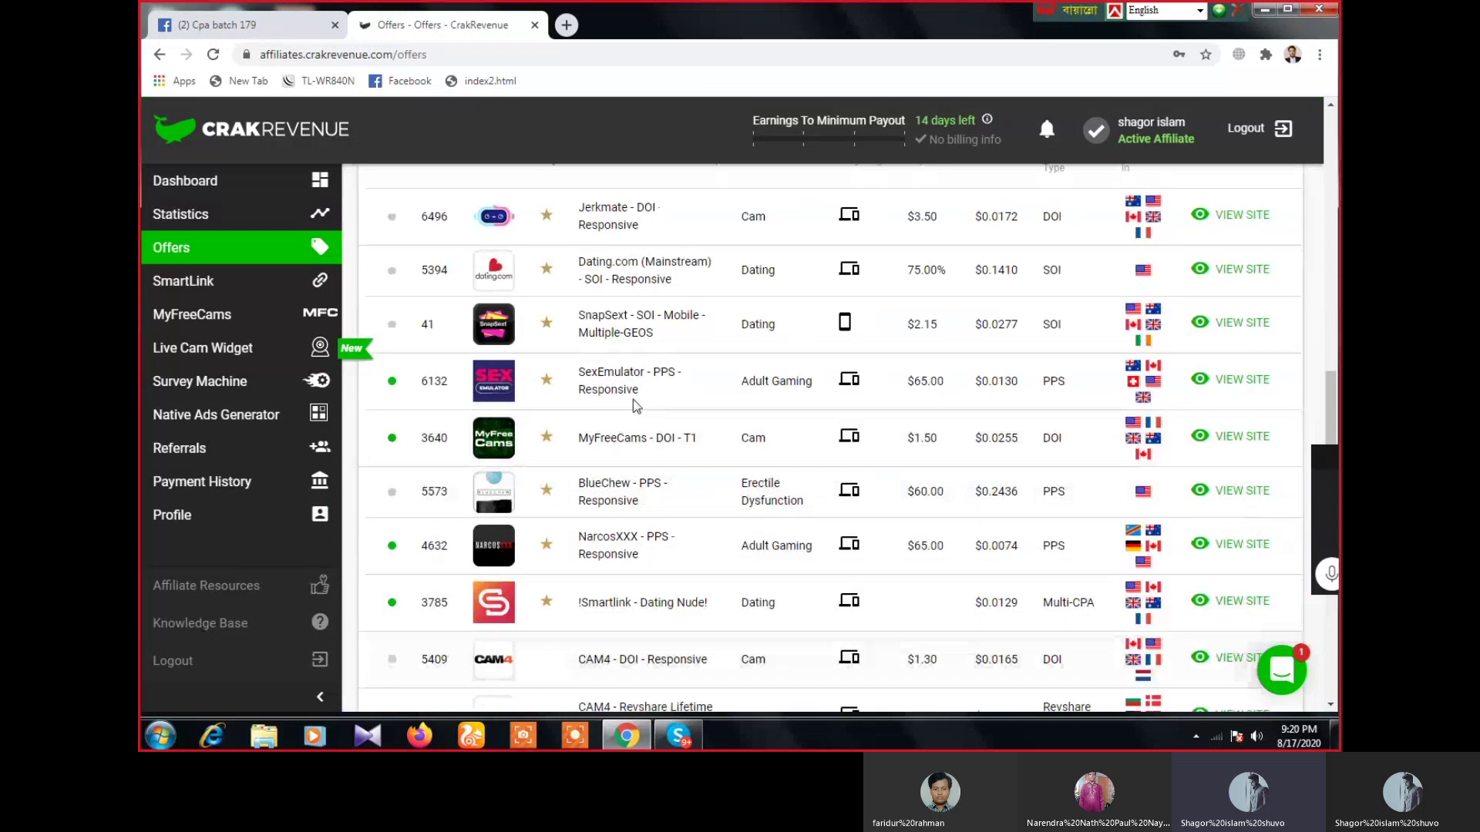
# - Open the MyFreeCams - DOI - T1 offer page showing its $1.50 DOI payout
pyautogui.click(494, 441)
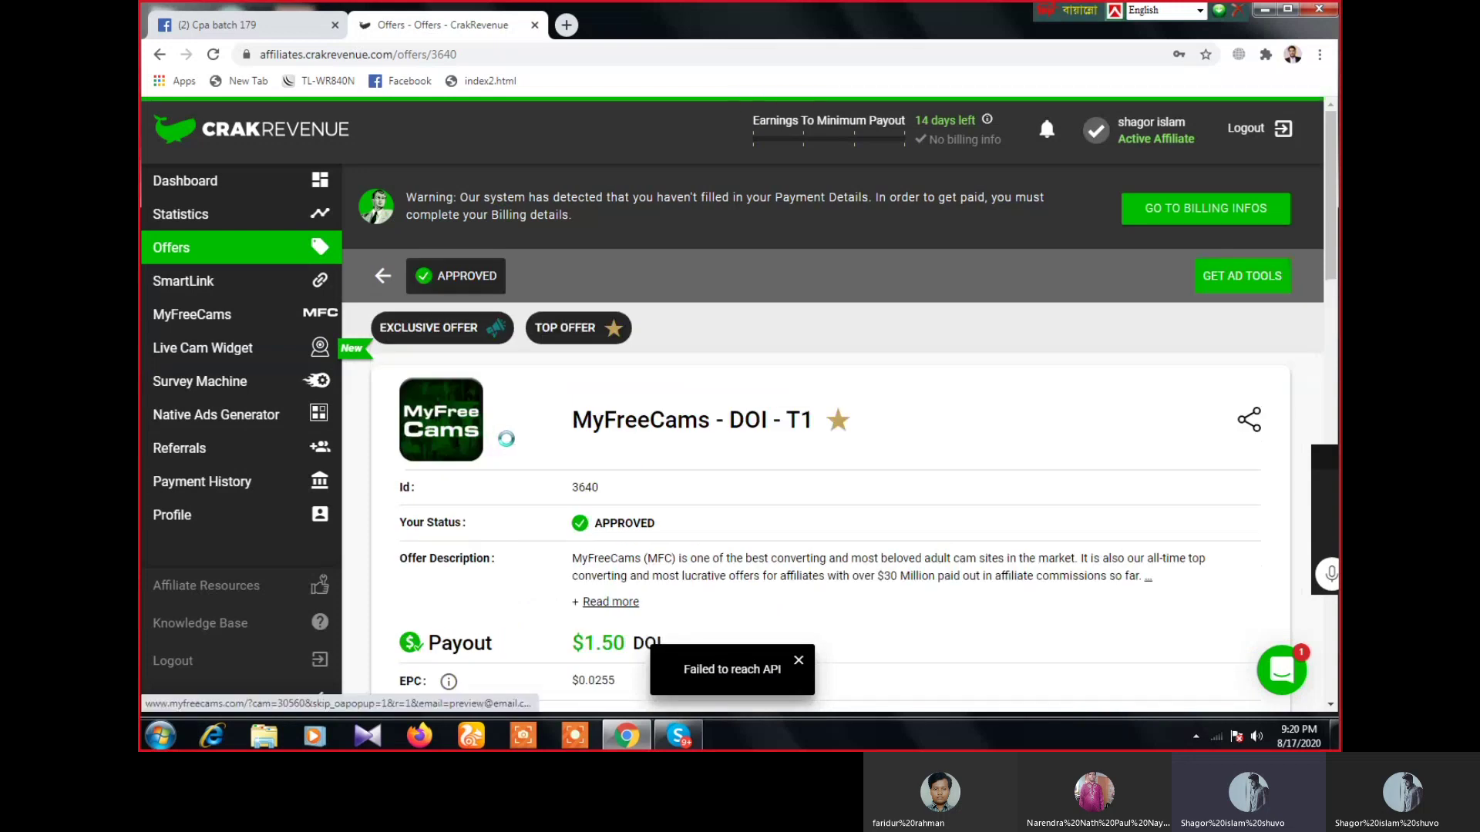
pyautogui.scroll(-4, 679, 502)
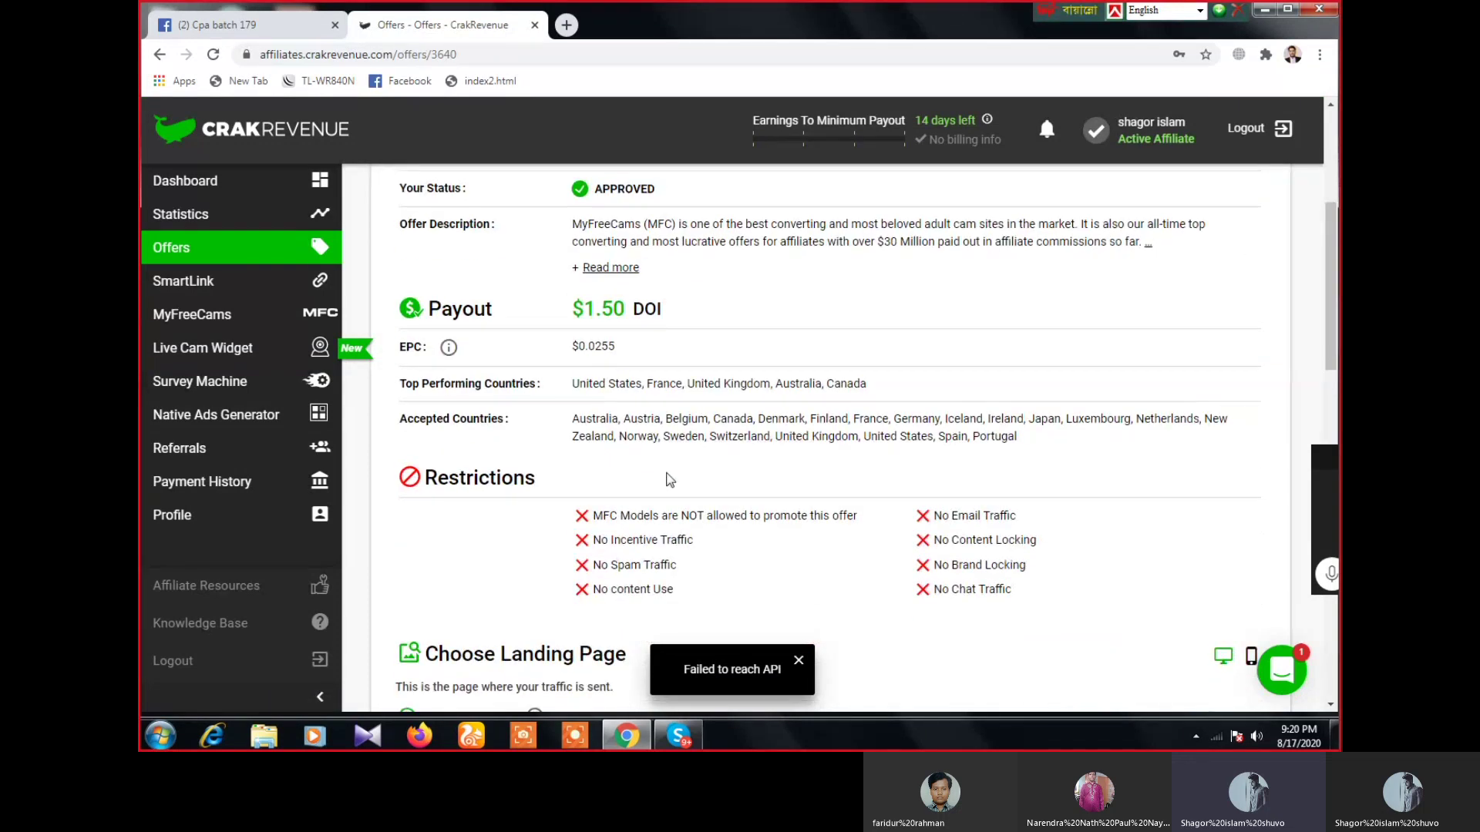
pyautogui.click(689, 741)
pyautogui.click(689, 741)
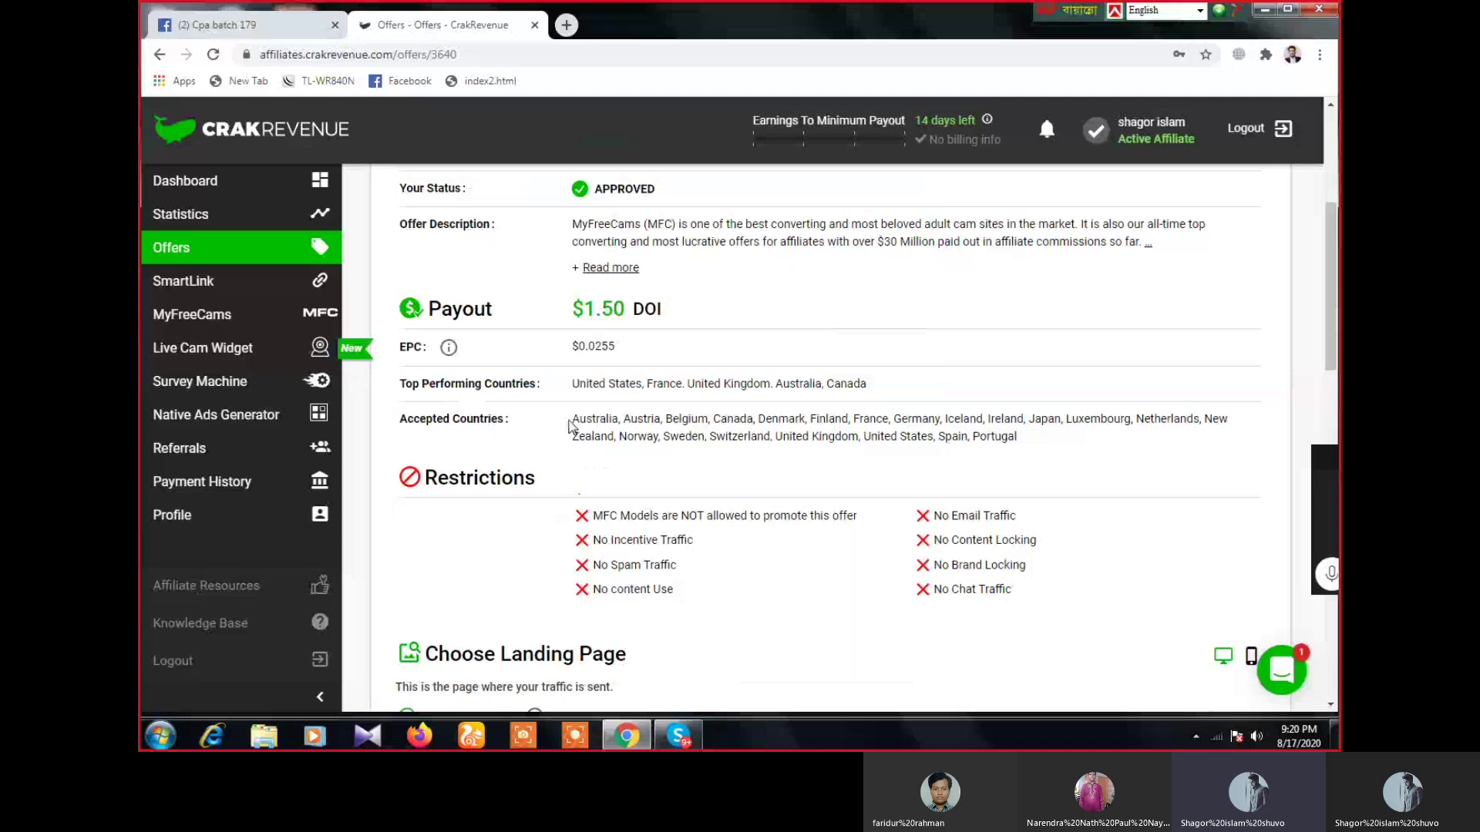
# - Highlight the Accepted Countries list and the Restrictions lines to read them
pyautogui.moveTo(572, 421); pyautogui.dragTo(1038, 436)
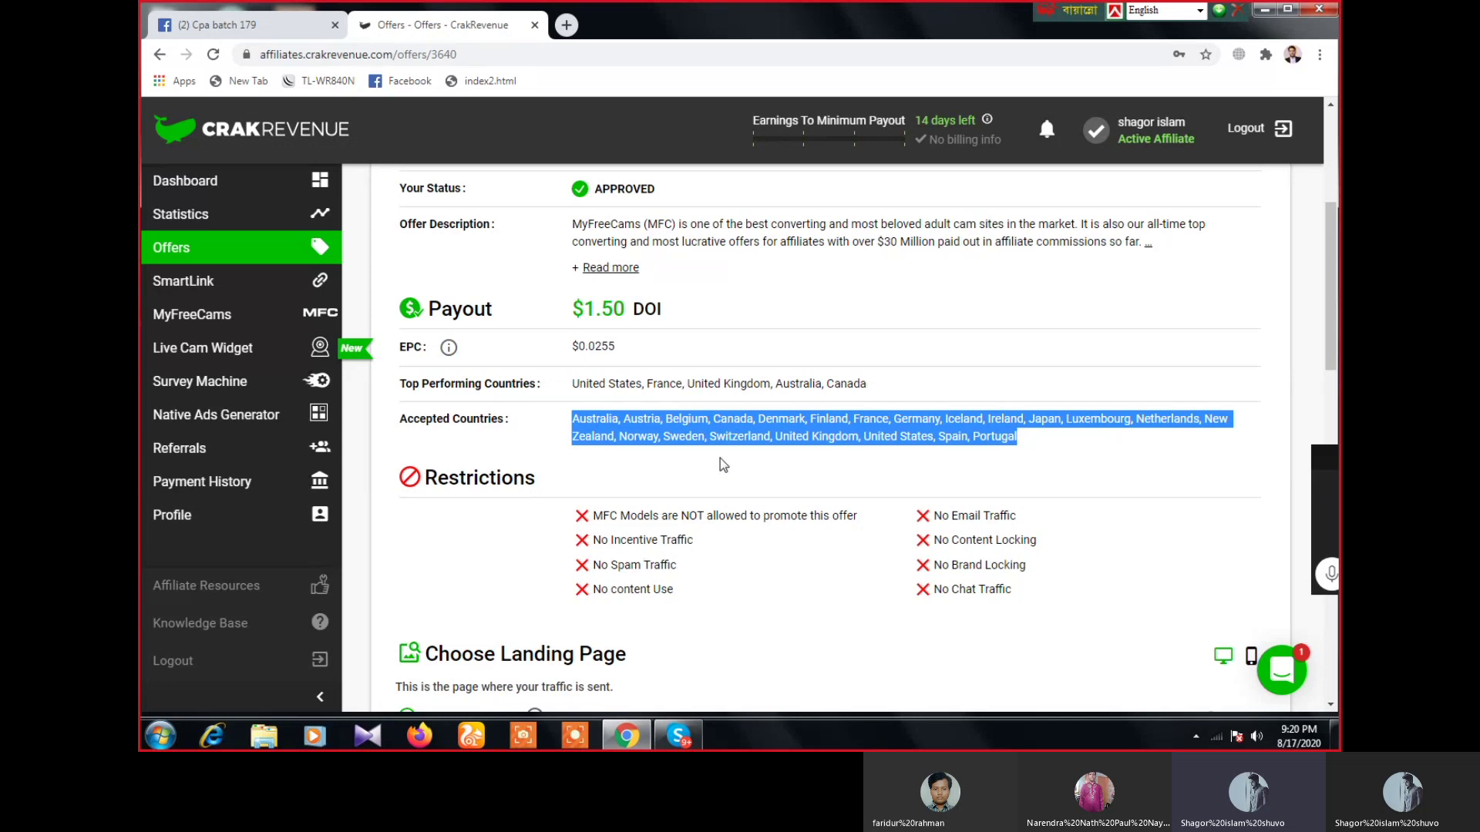
pyautogui.moveTo(682, 597); pyautogui.dragTo(595, 514)
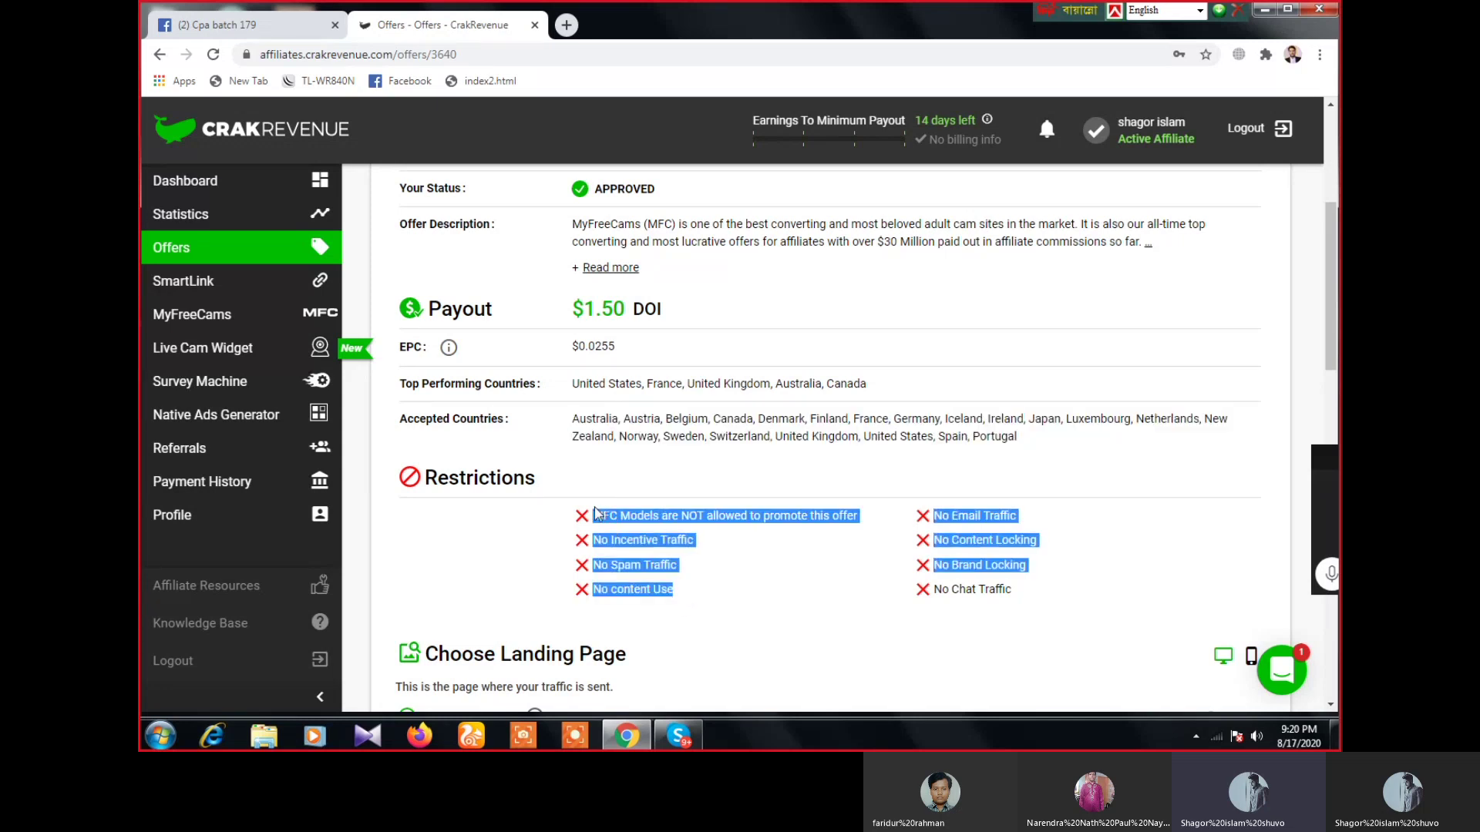
pyautogui.moveTo(1022, 597); pyautogui.dragTo(915, 526)
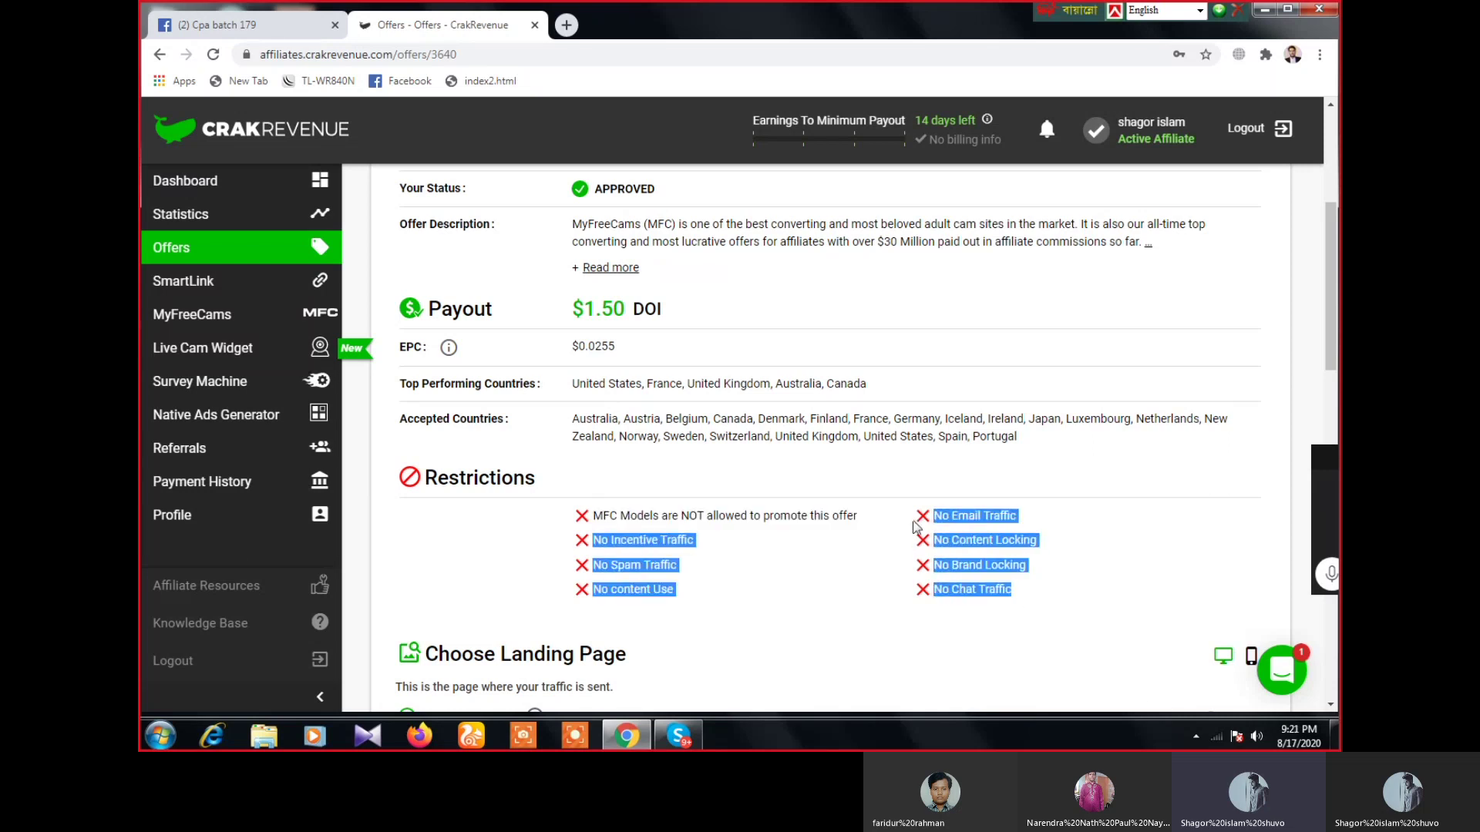
pyautogui.click(815, 561)
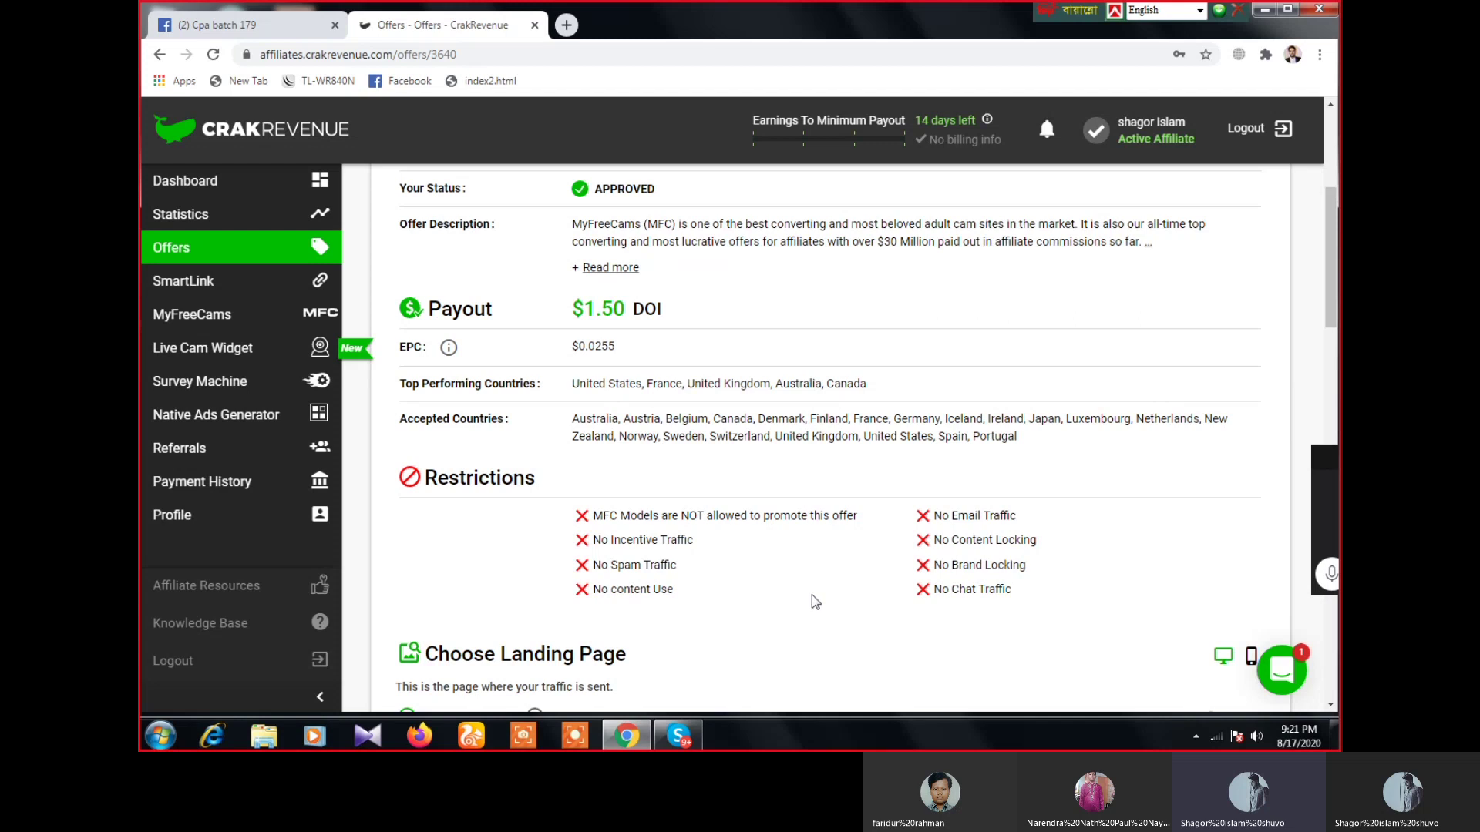
# - Switch off the Pop-Unders and Back Offers toggles and copy the MyFreeCams tracking link
pyautogui.scroll(-2, 815, 602)
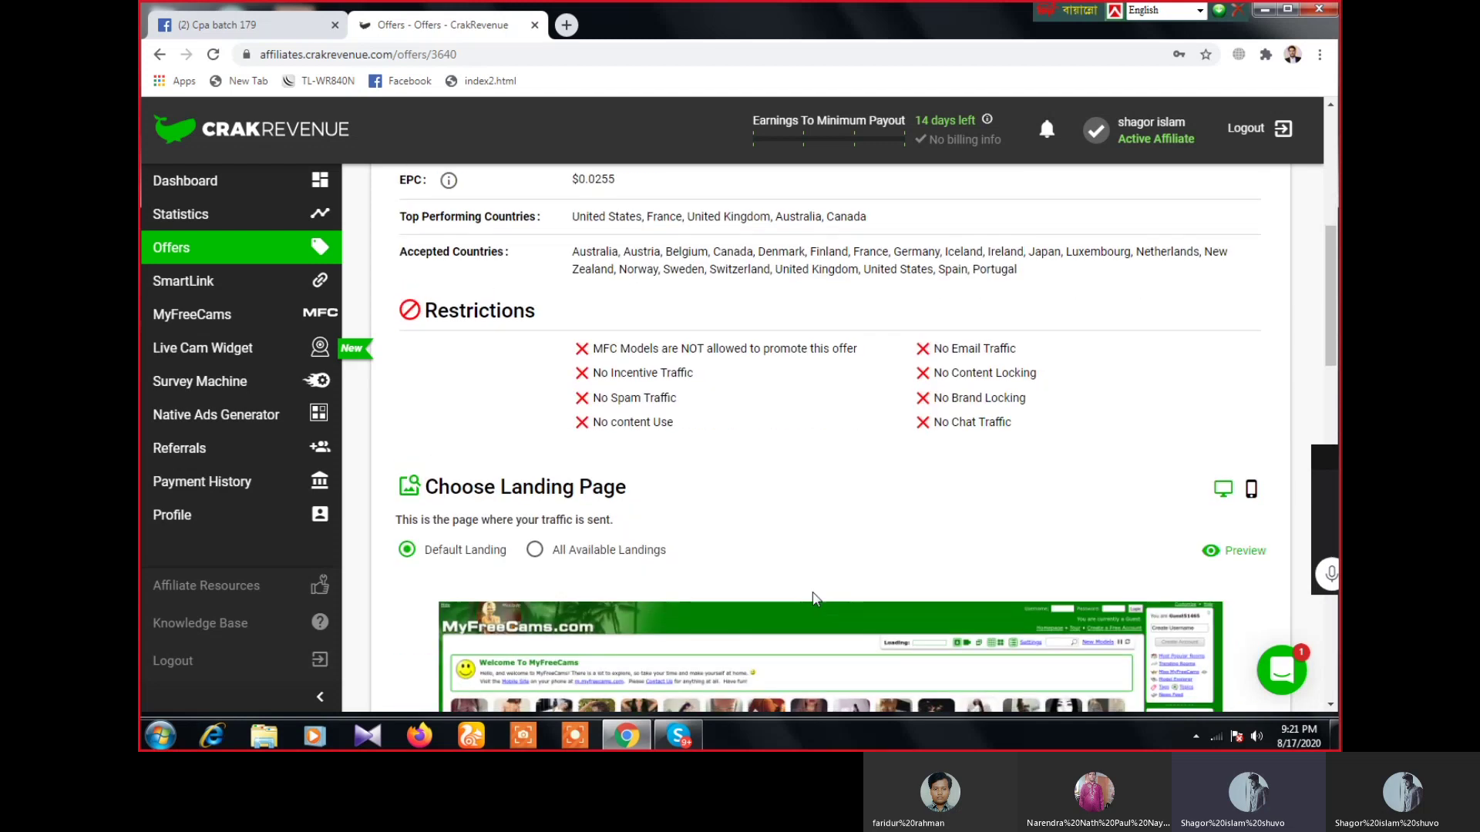
pyautogui.scroll(-3, 816, 599)
pyautogui.scroll(-3, 812, 598)
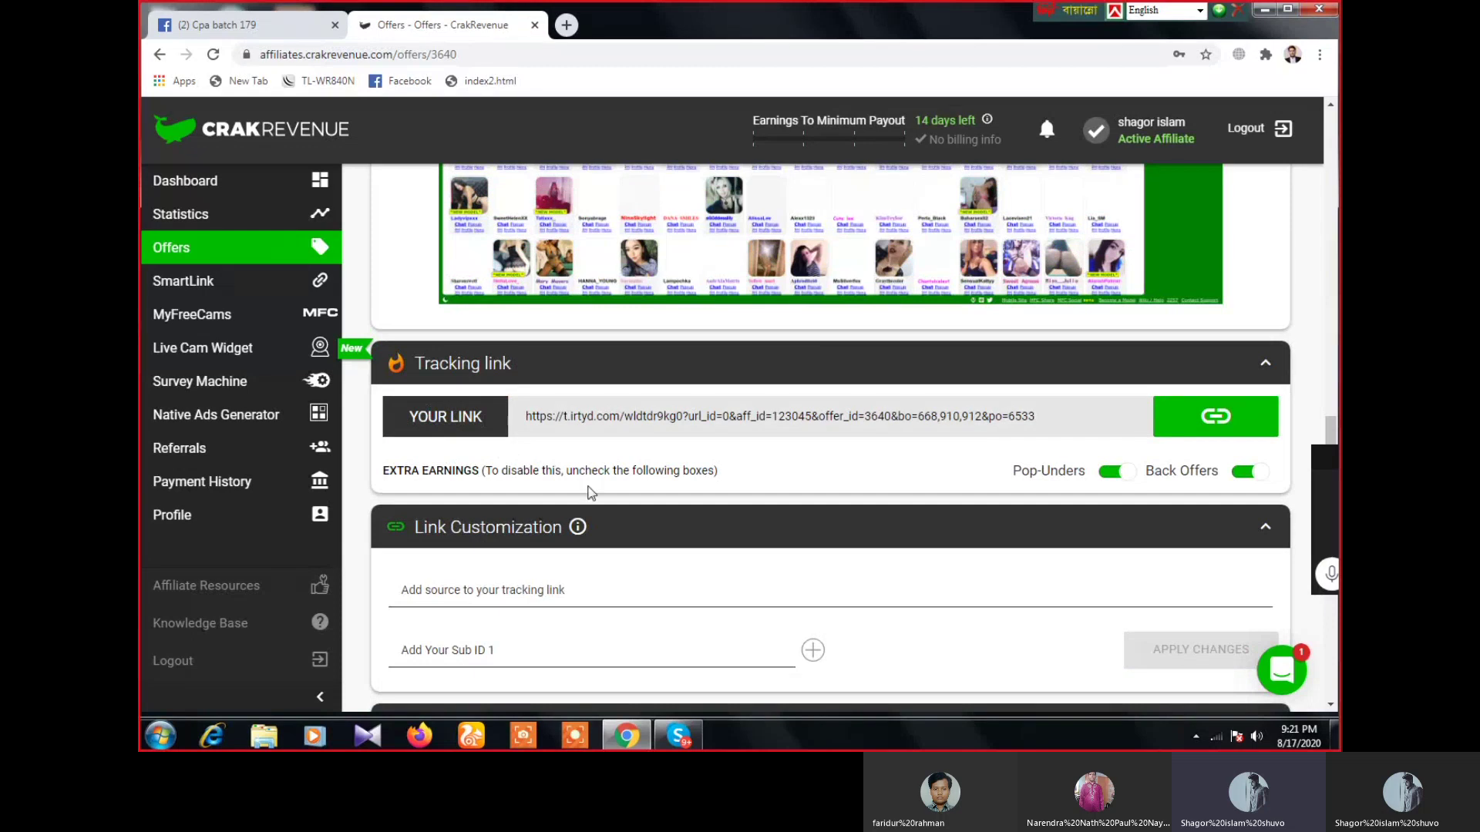
pyautogui.click(1108, 475)
pyautogui.click(1240, 473)
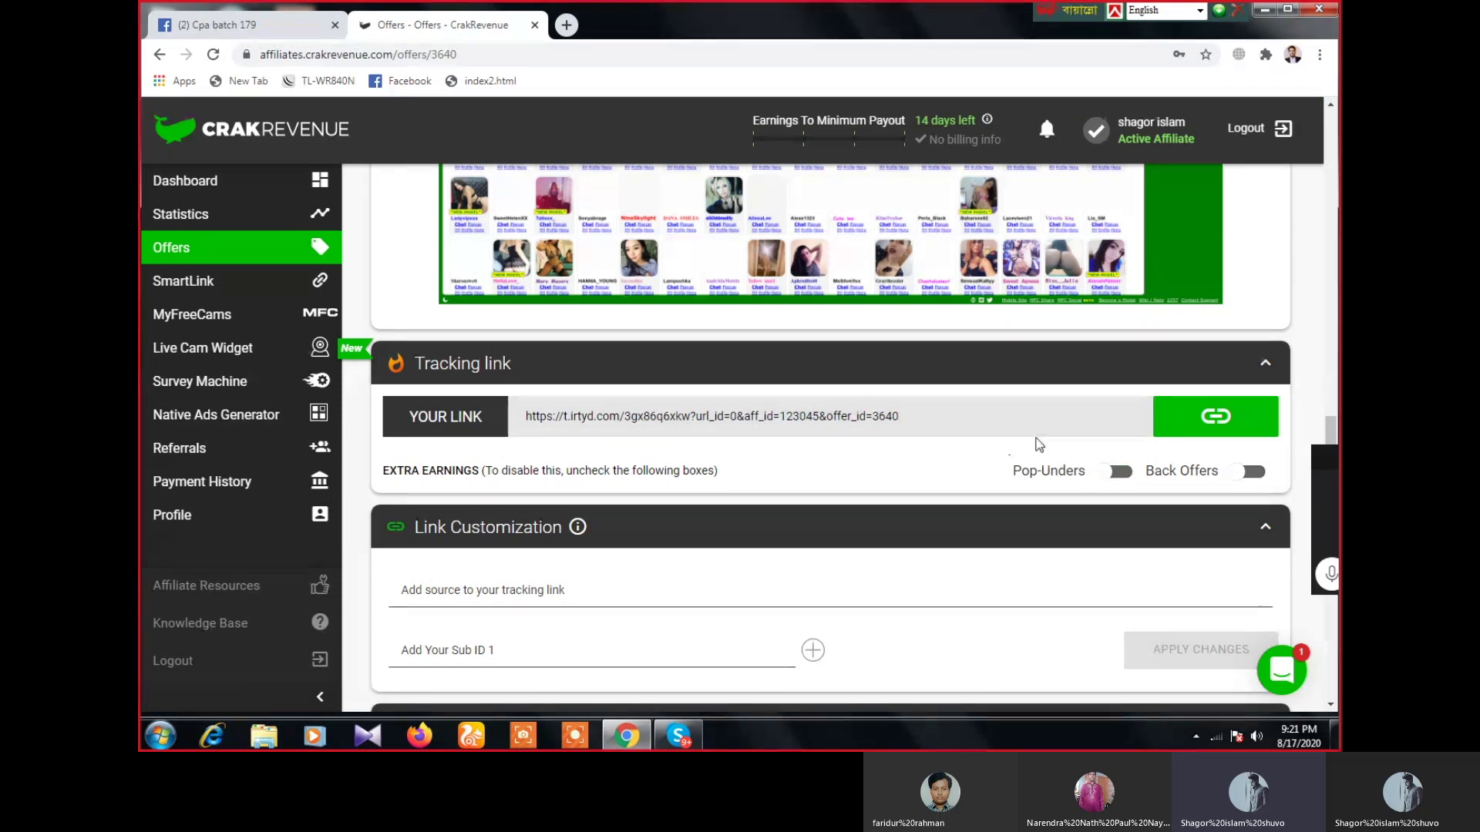
pyautogui.click(1207, 430)
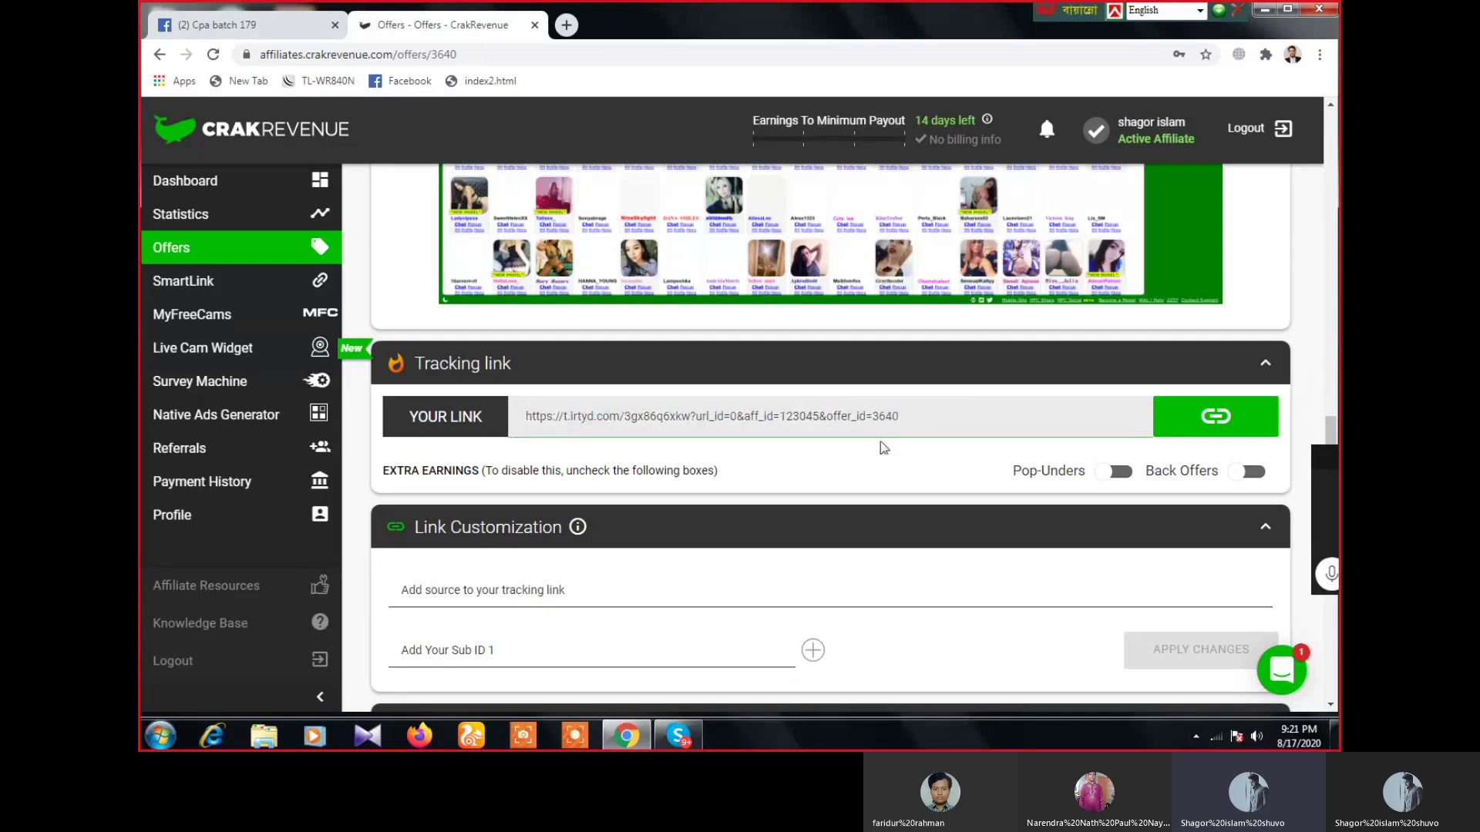
pyautogui.click(259, 218)
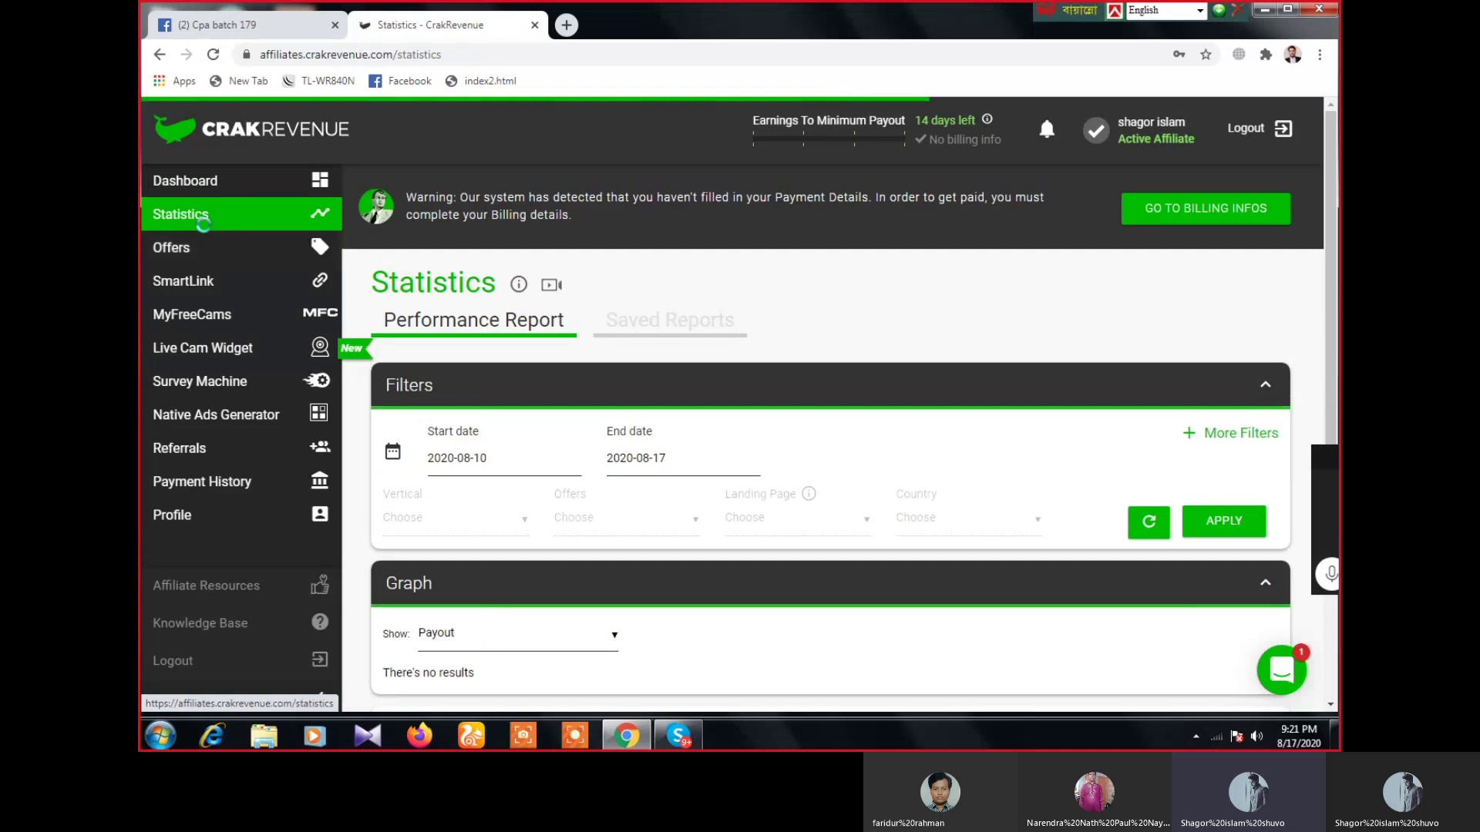
# - In More Data Options, add Sub ID 1, remove Date and apply to the report
pyautogui.scroll(-5, 700, 467)
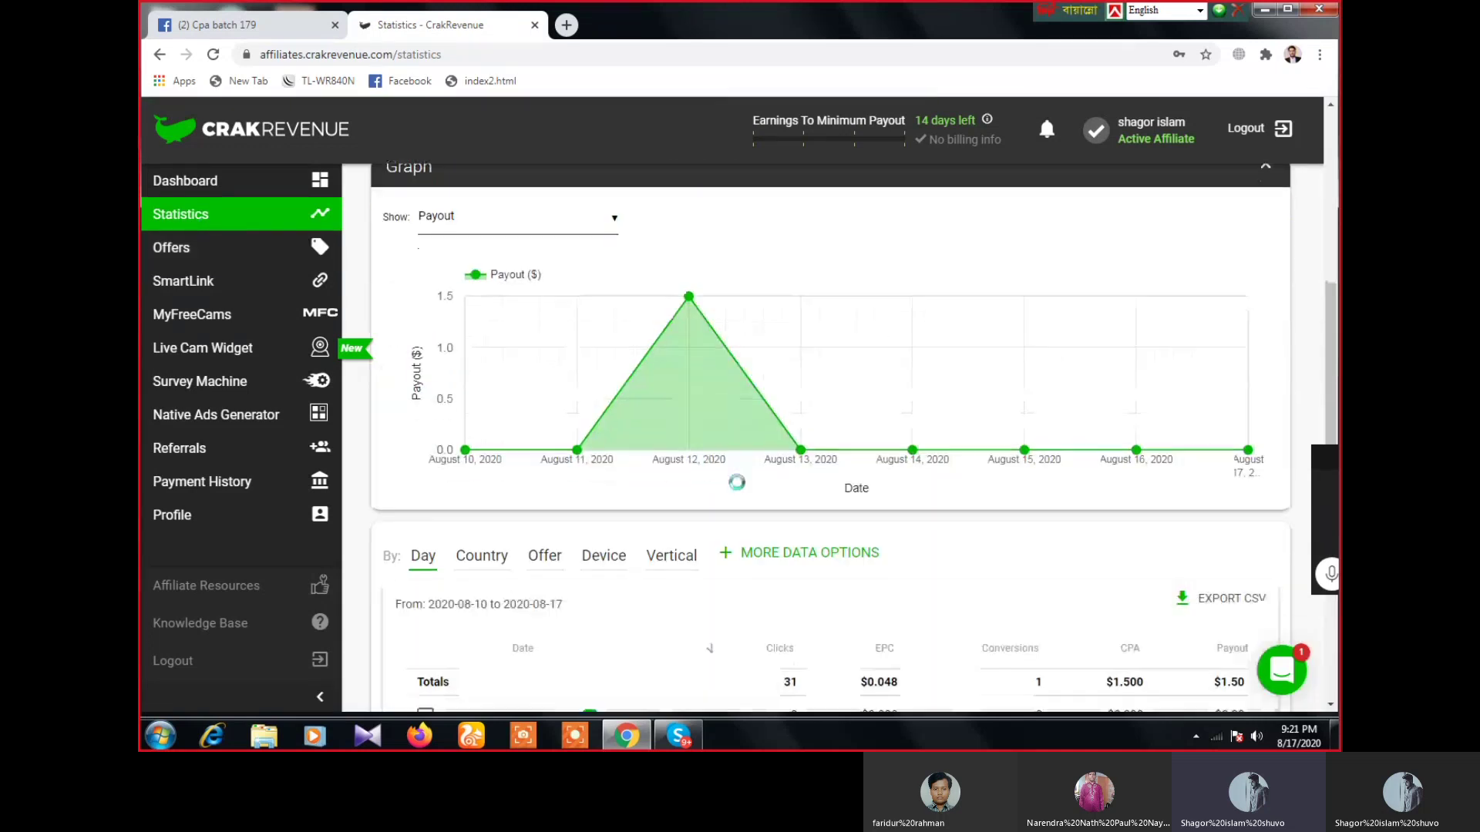
pyautogui.scroll(-3, 817, 400)
pyautogui.click(829, 314)
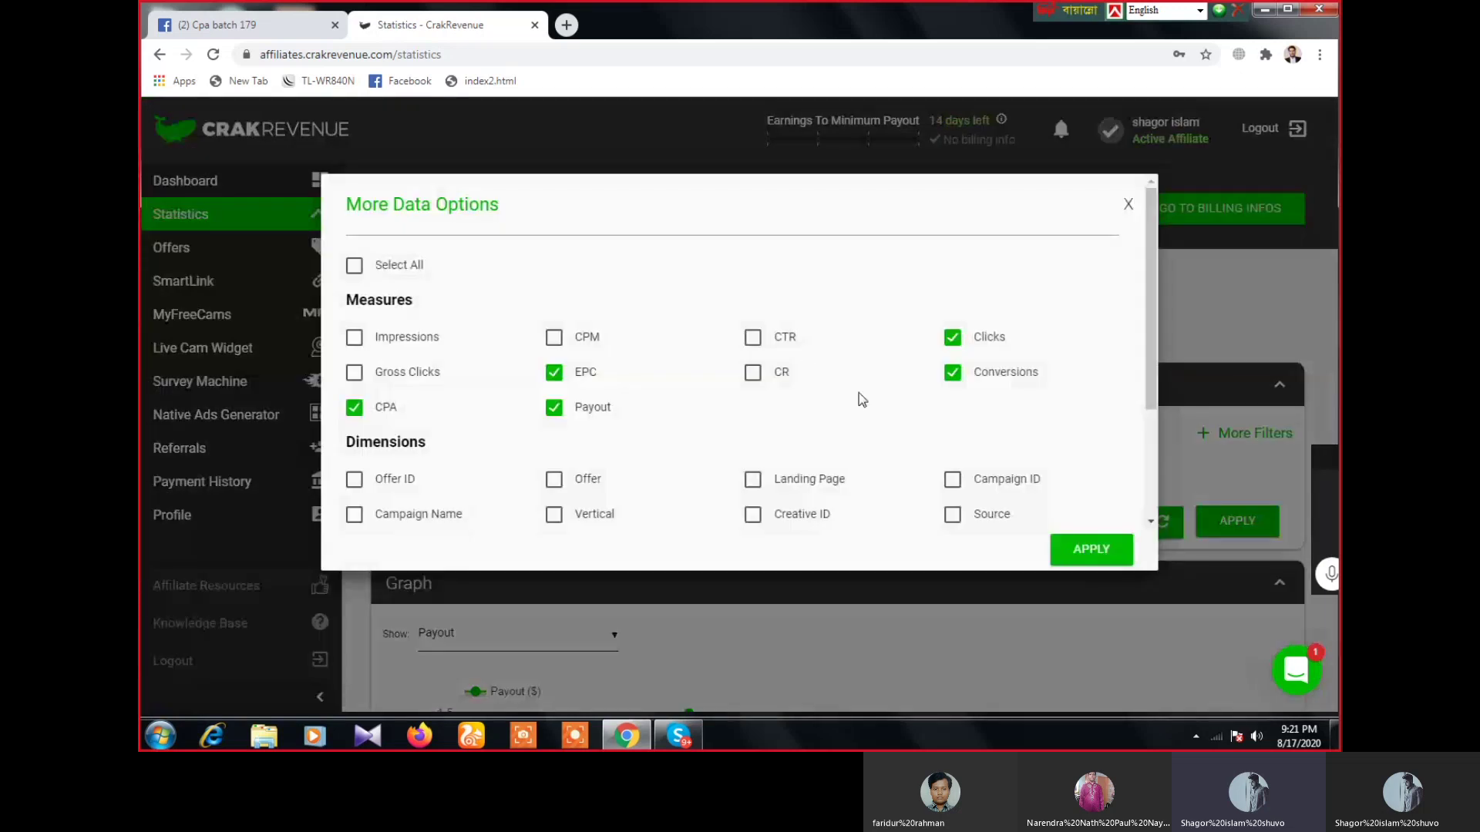
pyautogui.scroll(-3, 862, 399)
pyautogui.click(354, 451)
pyautogui.click(952, 383)
pyautogui.click(1090, 550)
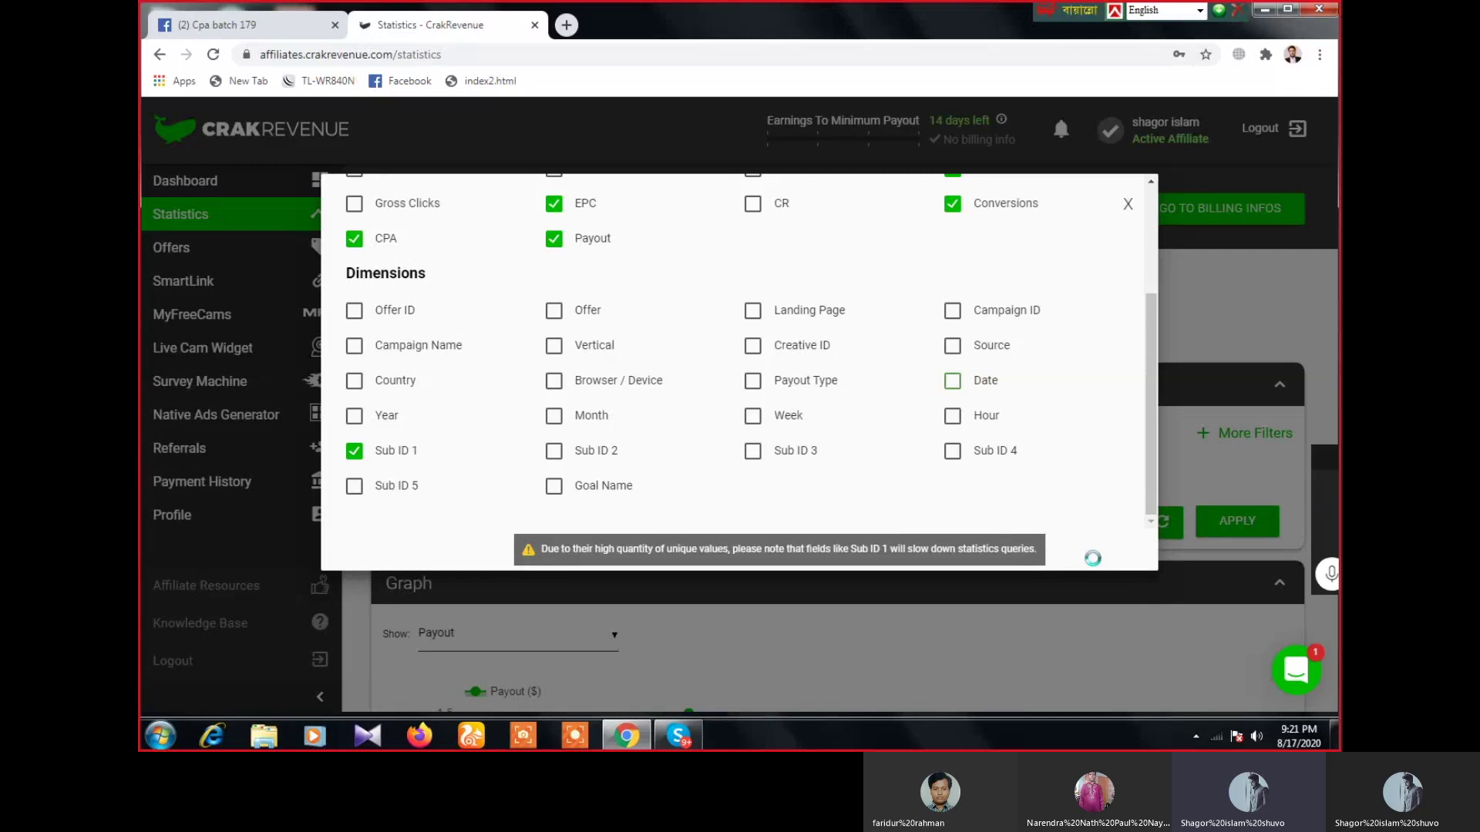
# - Review the seven Sub ID 1 rows in the results table, then go to Offers
pyautogui.scroll(-7, 909, 594)
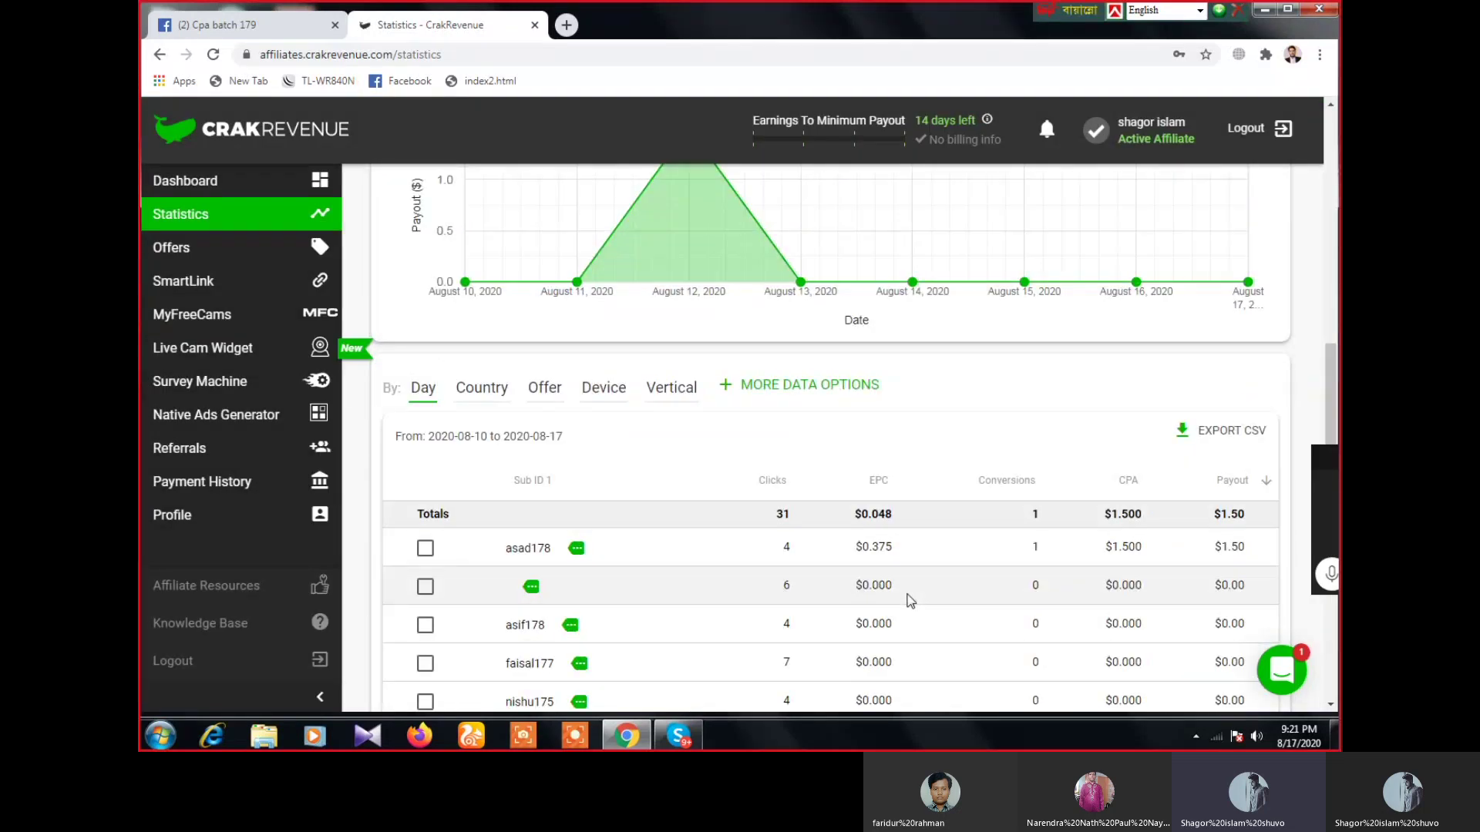
pyautogui.scroll(-2, 910, 600)
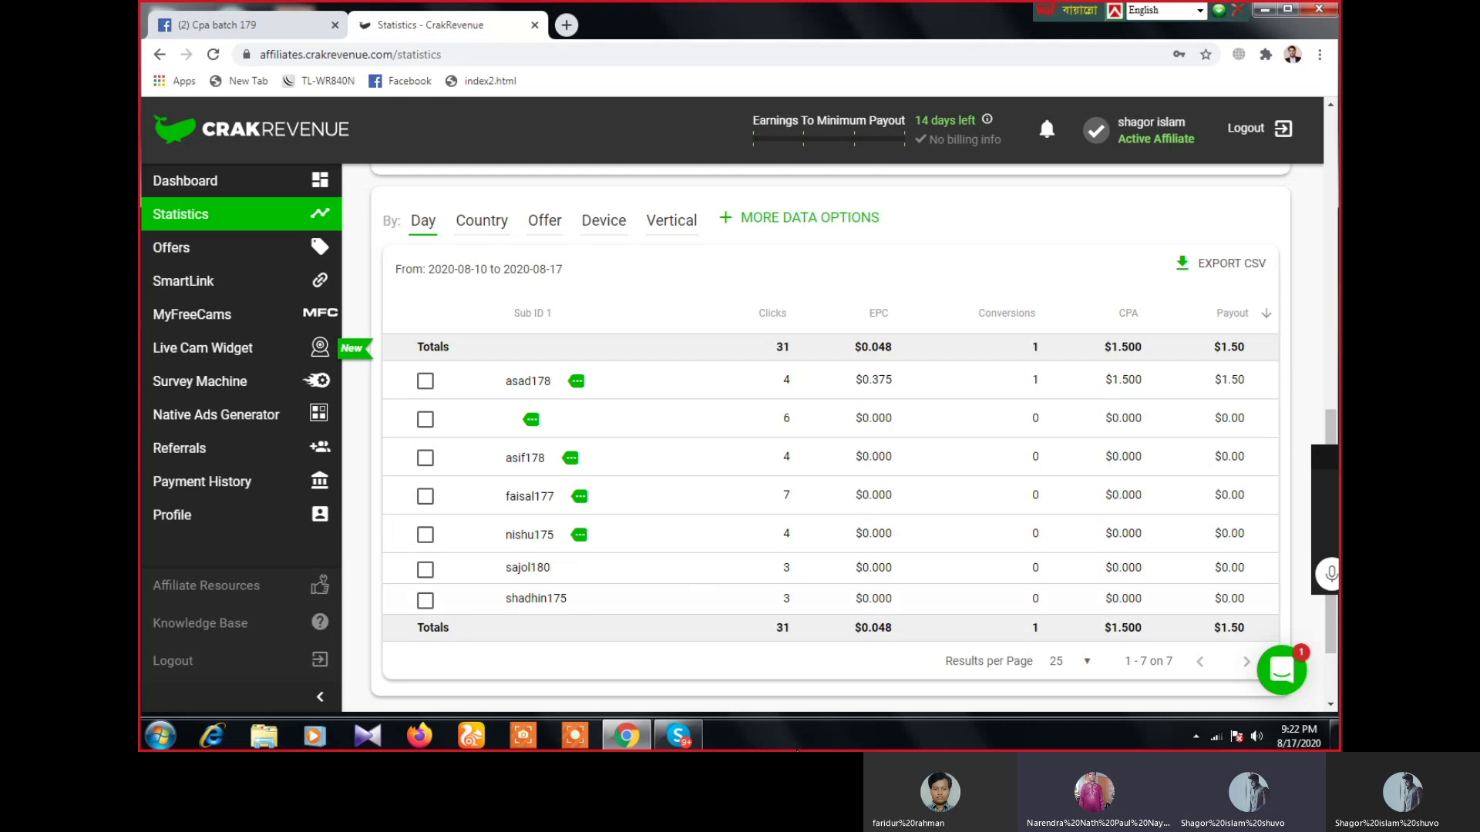
pyautogui.click(200, 254)
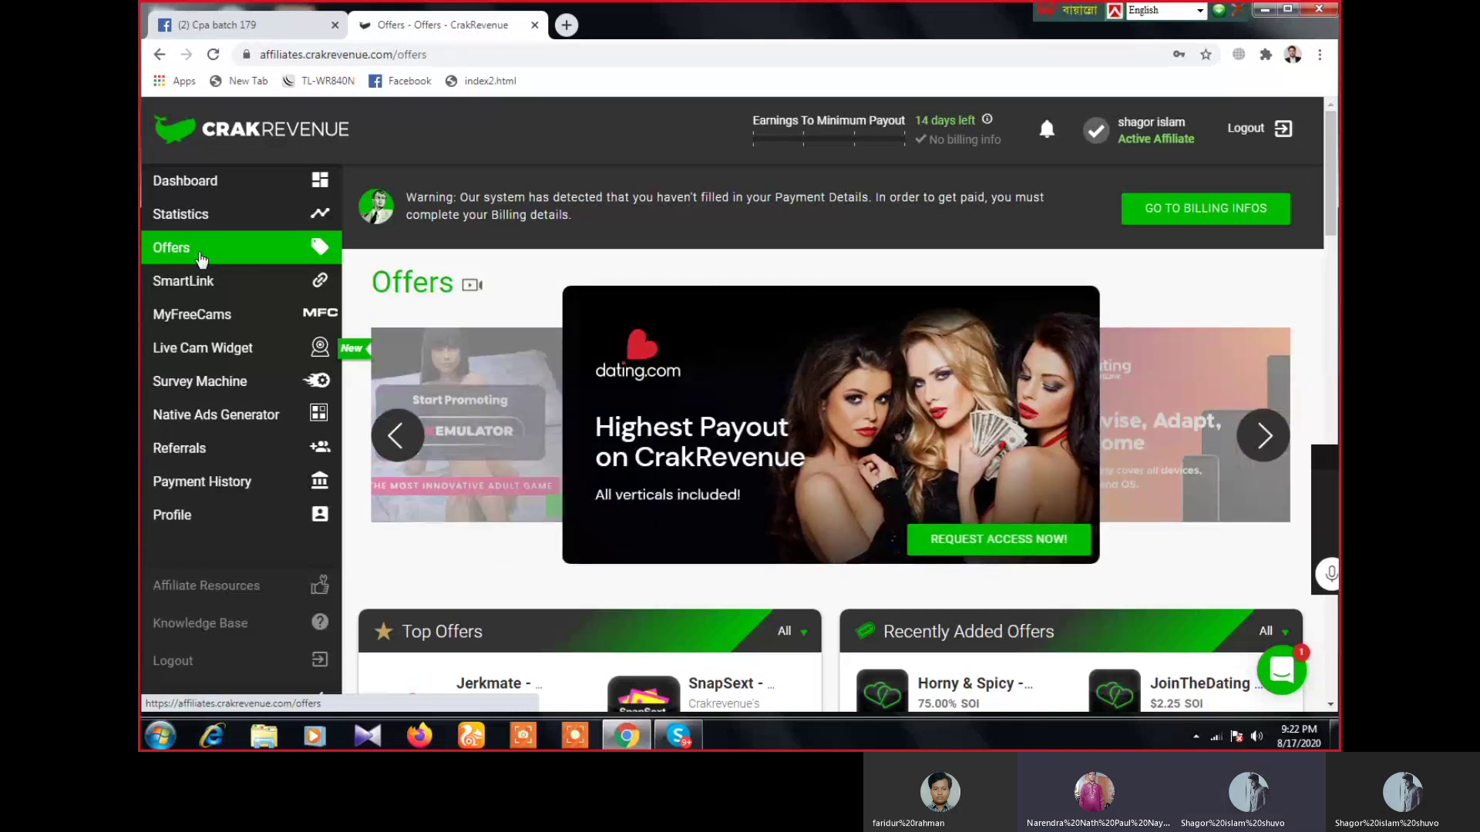
# - Switch to the Cpa batch 179 Facebook group and glance at the Skype call chat
pyautogui.click(276, 26)
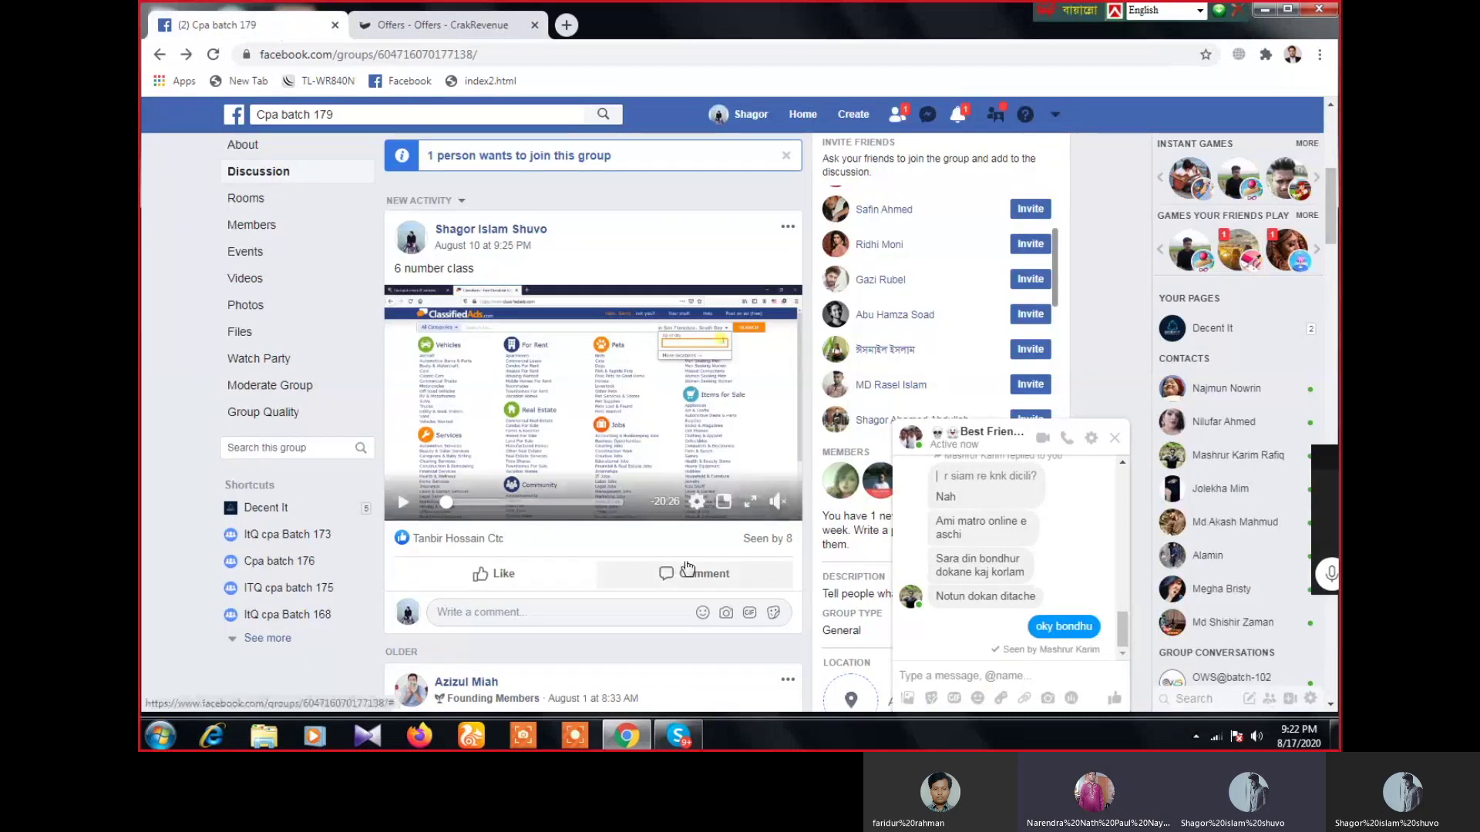
pyautogui.scroll(-10, 689, 568)
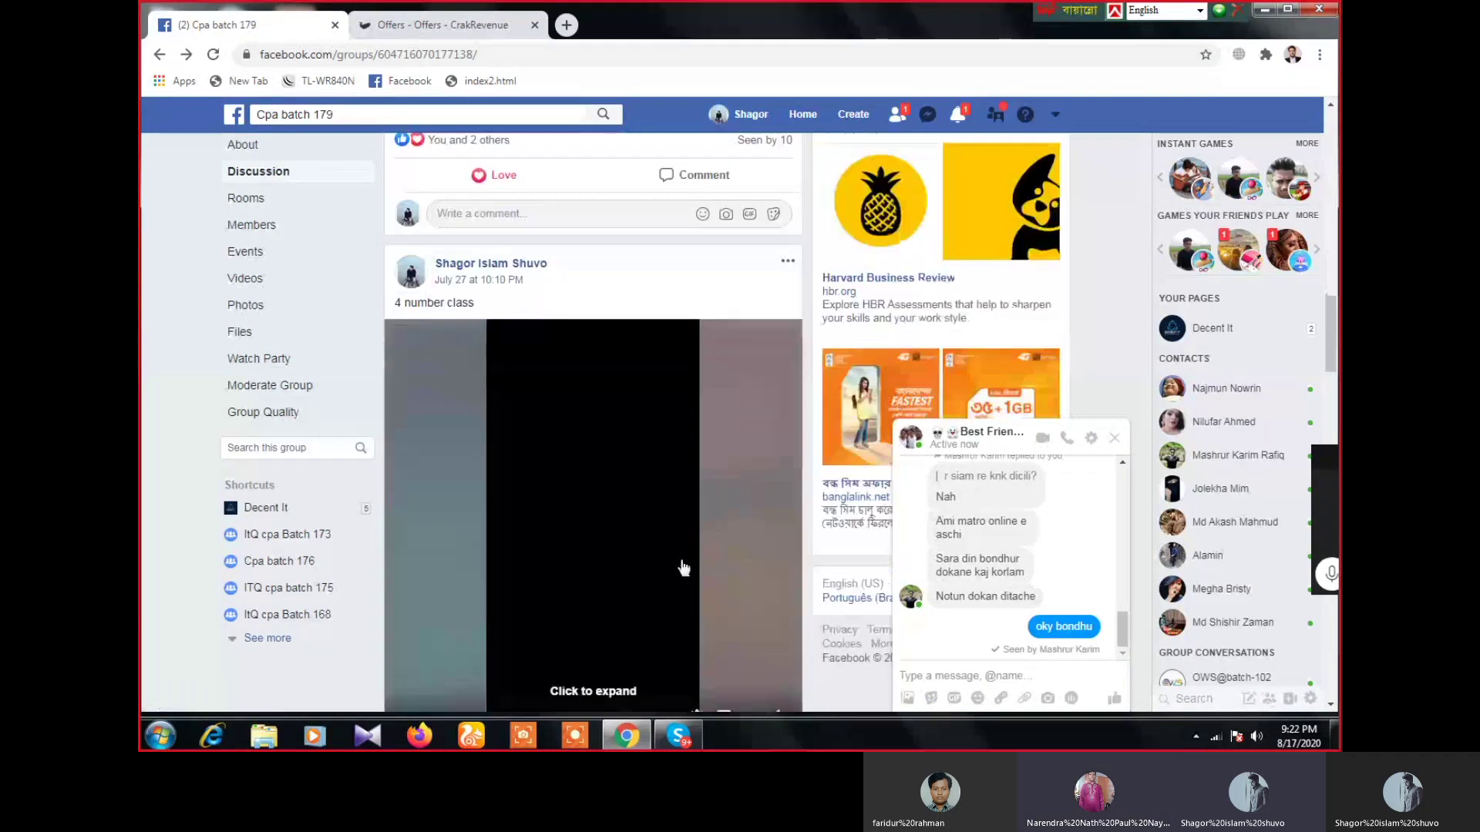
pyautogui.scroll(10, 678, 567)
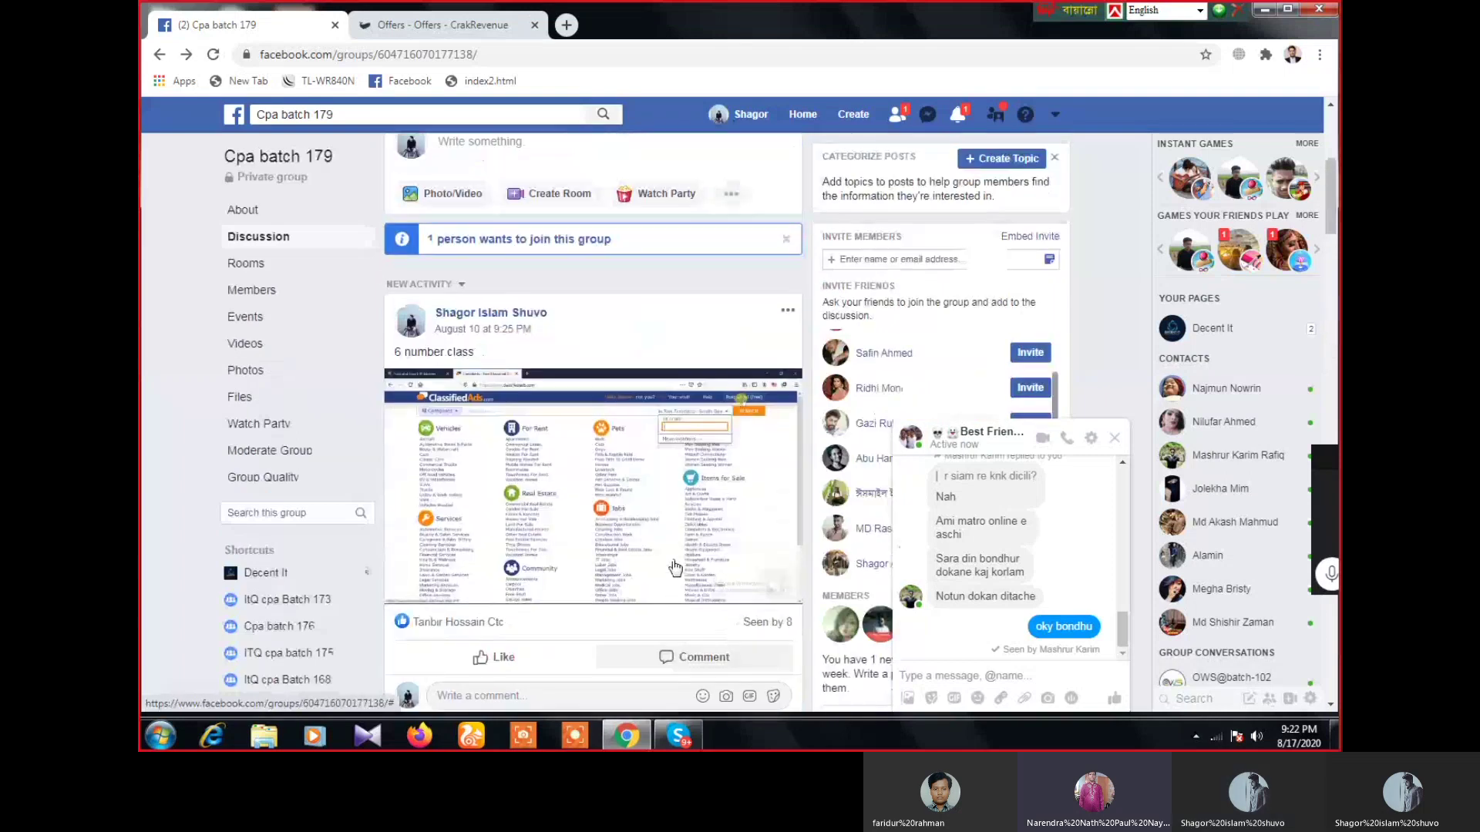
pyautogui.scroll(-10, 673, 568)
pyautogui.click(663, 742)
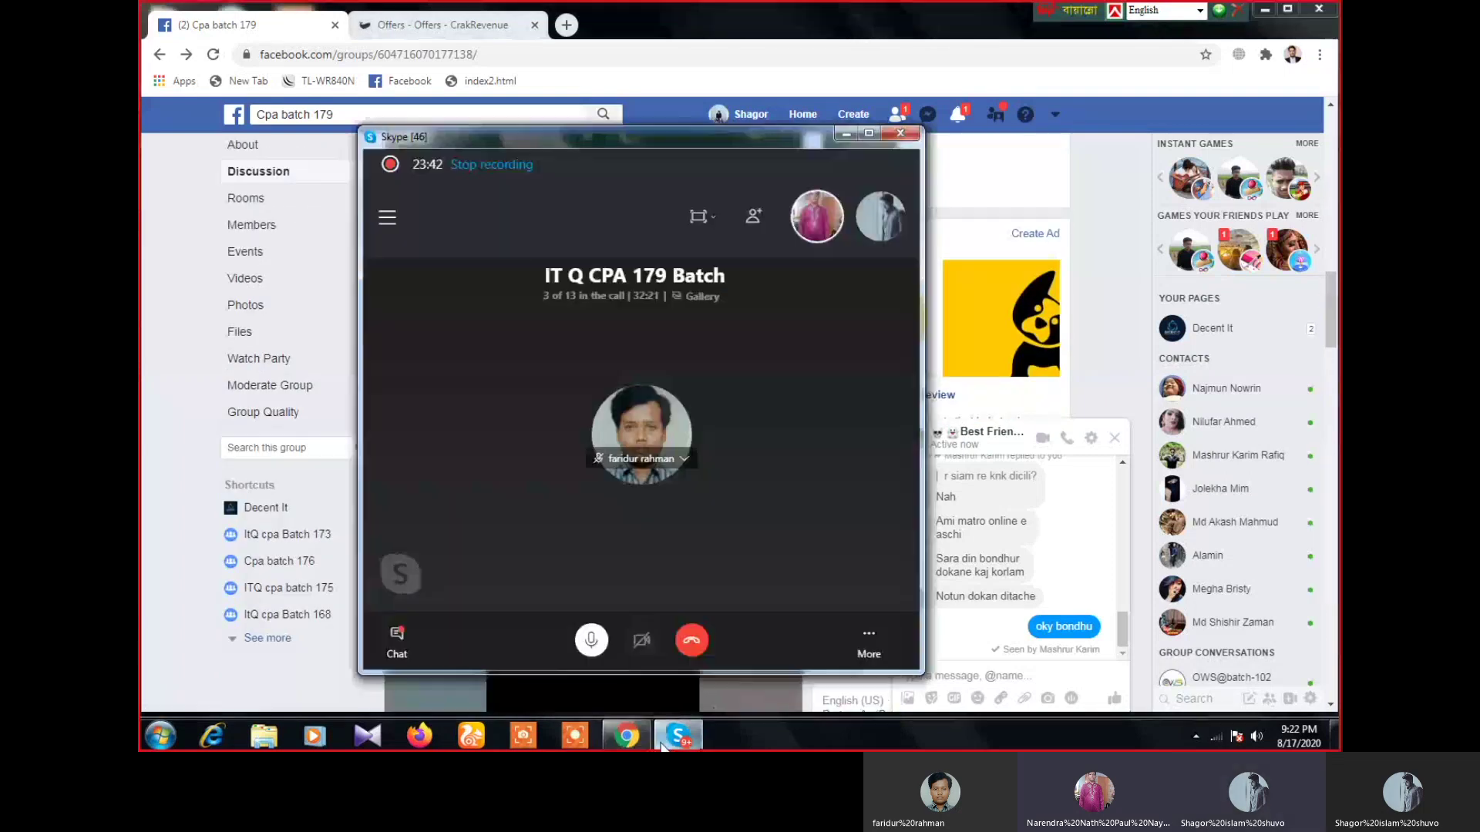
pyautogui.click(399, 639)
pyautogui.scroll(3, 756, 532)
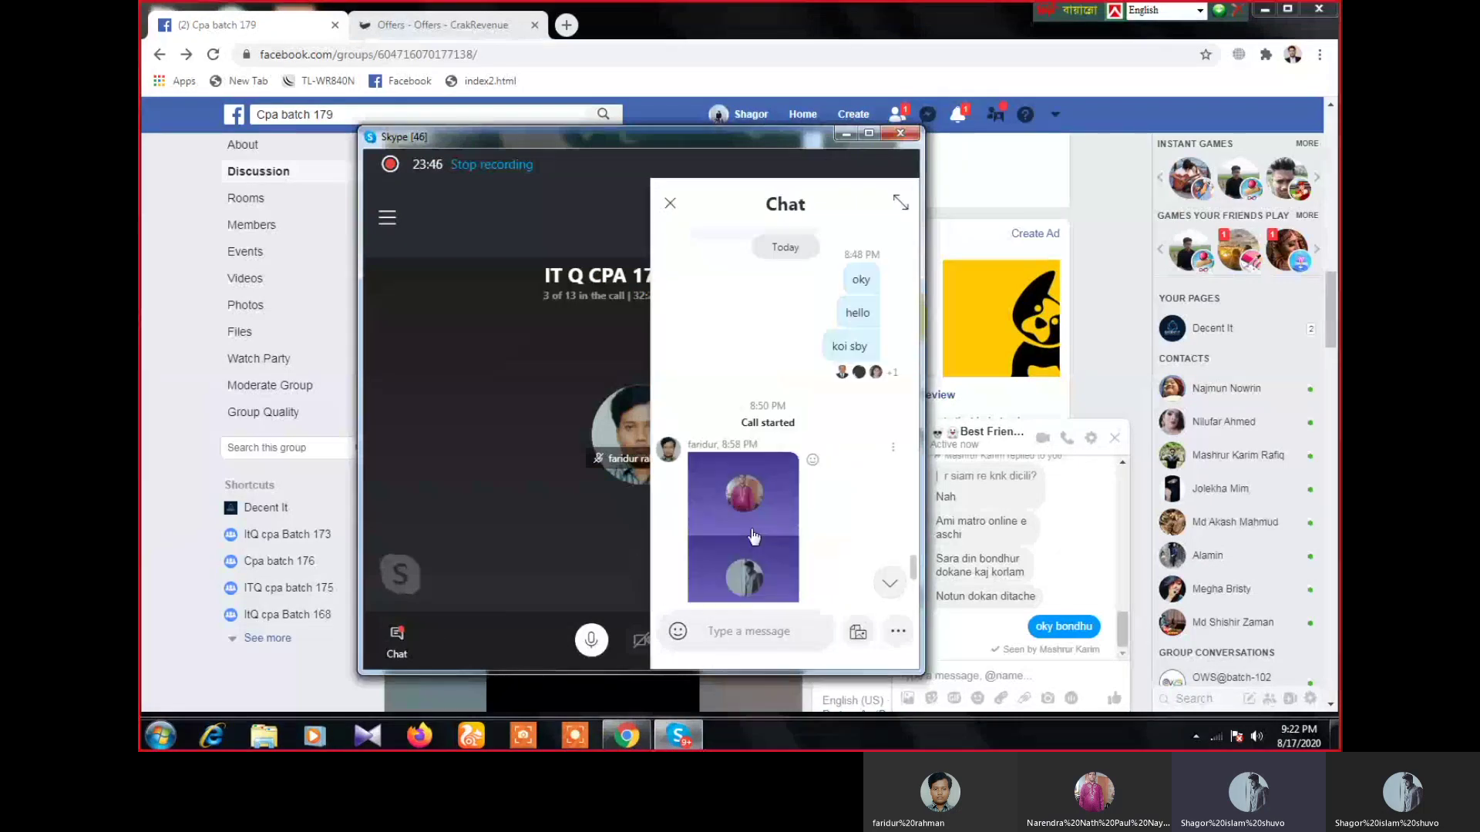
pyautogui.scroll(10, 754, 536)
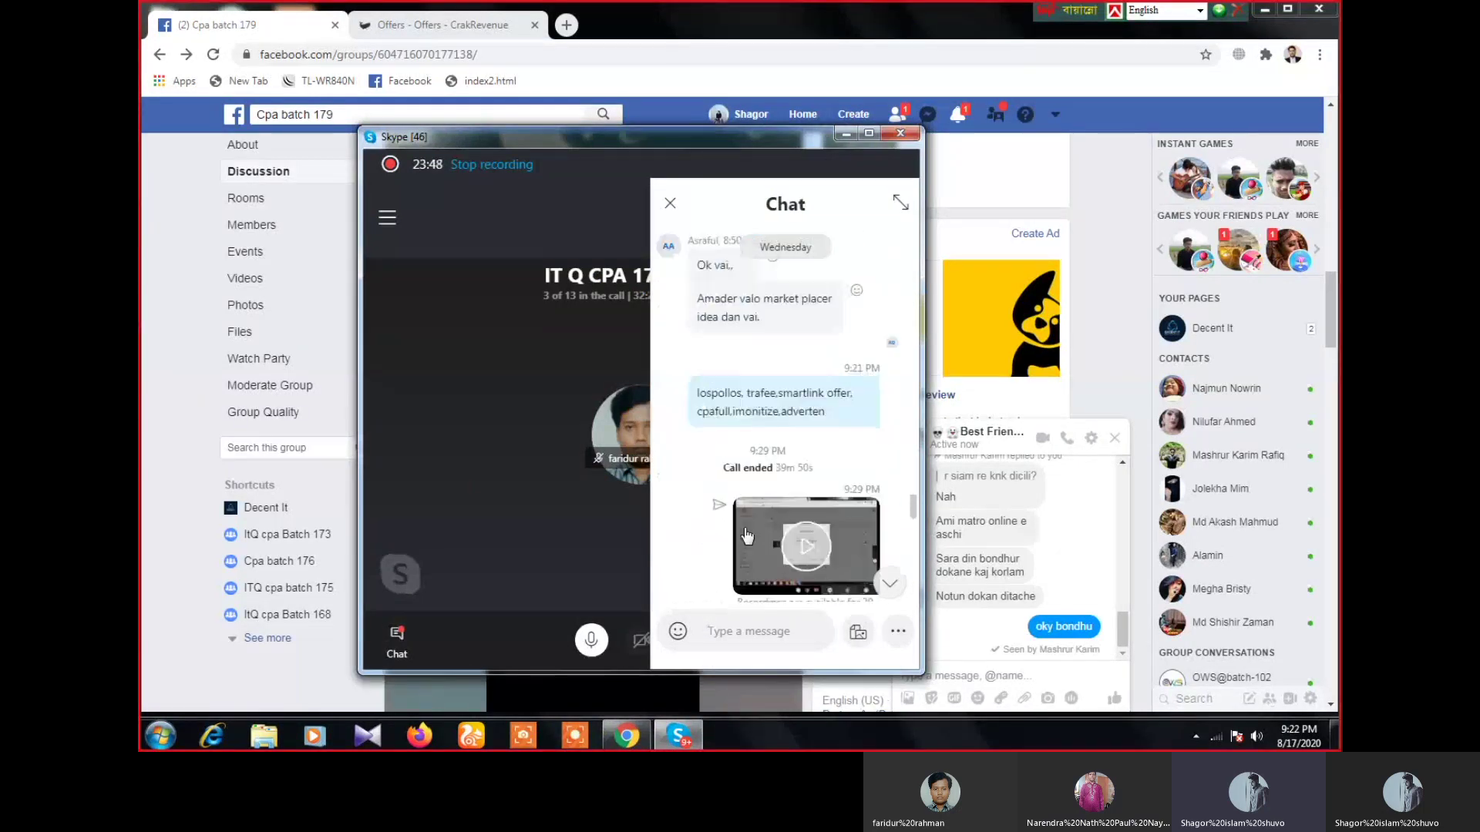
pyautogui.scroll(-10, 777, 570)
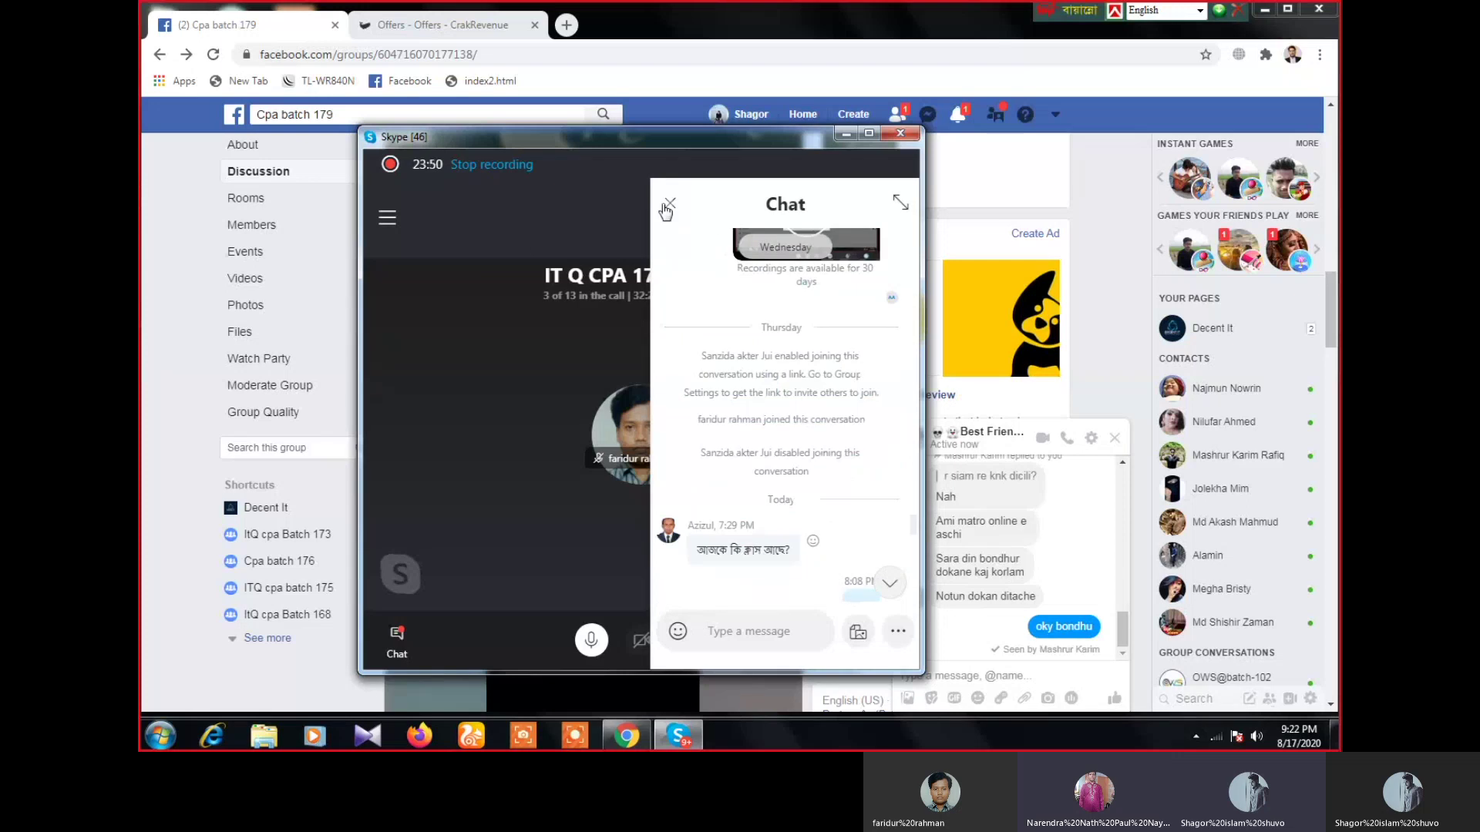
pyautogui.click(669, 202)
pyautogui.click(840, 134)
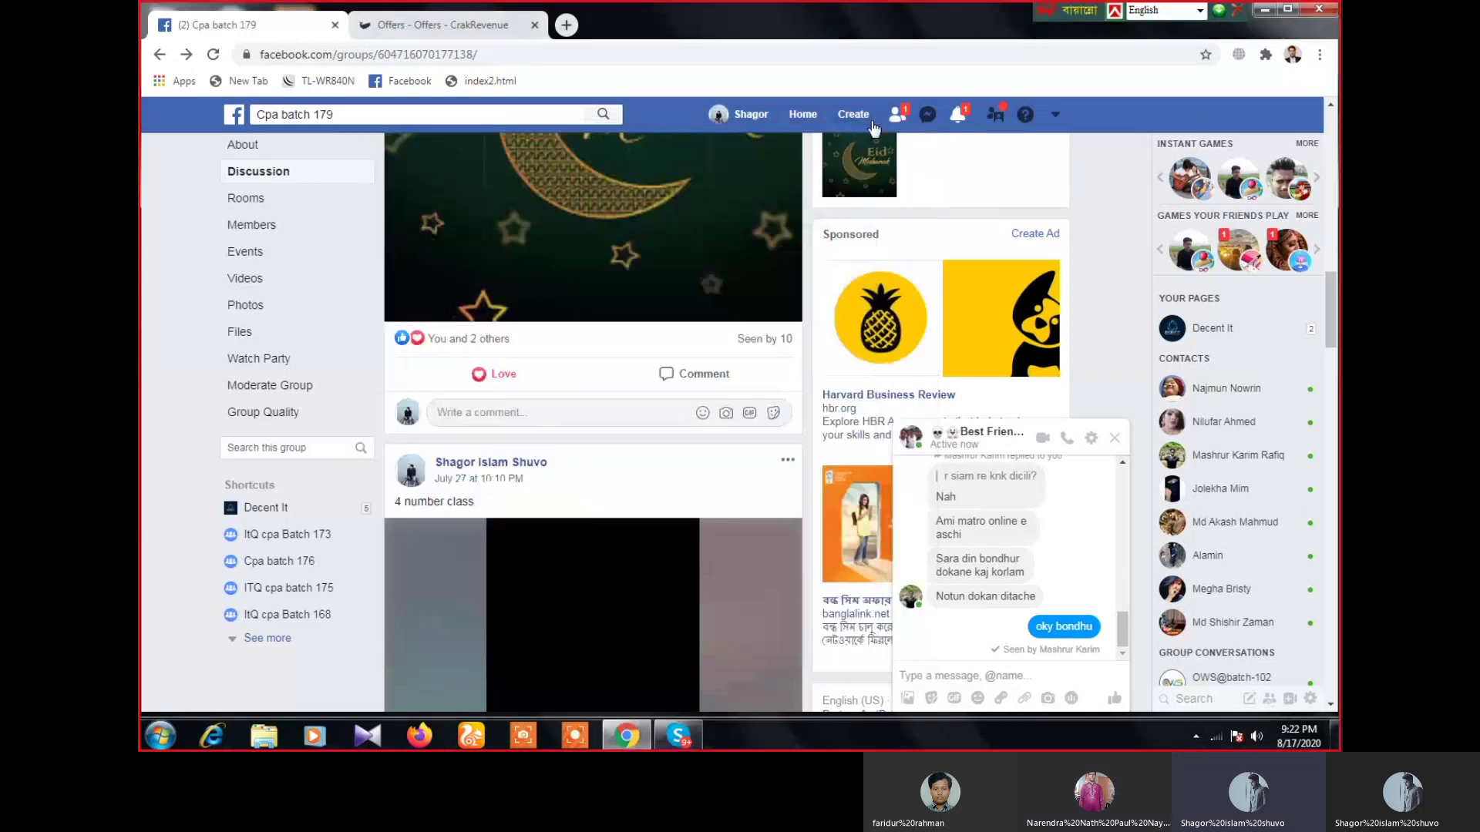
# - Open and close Friend Requests and notifications to clear the new-notification count
pyautogui.click(895, 120)
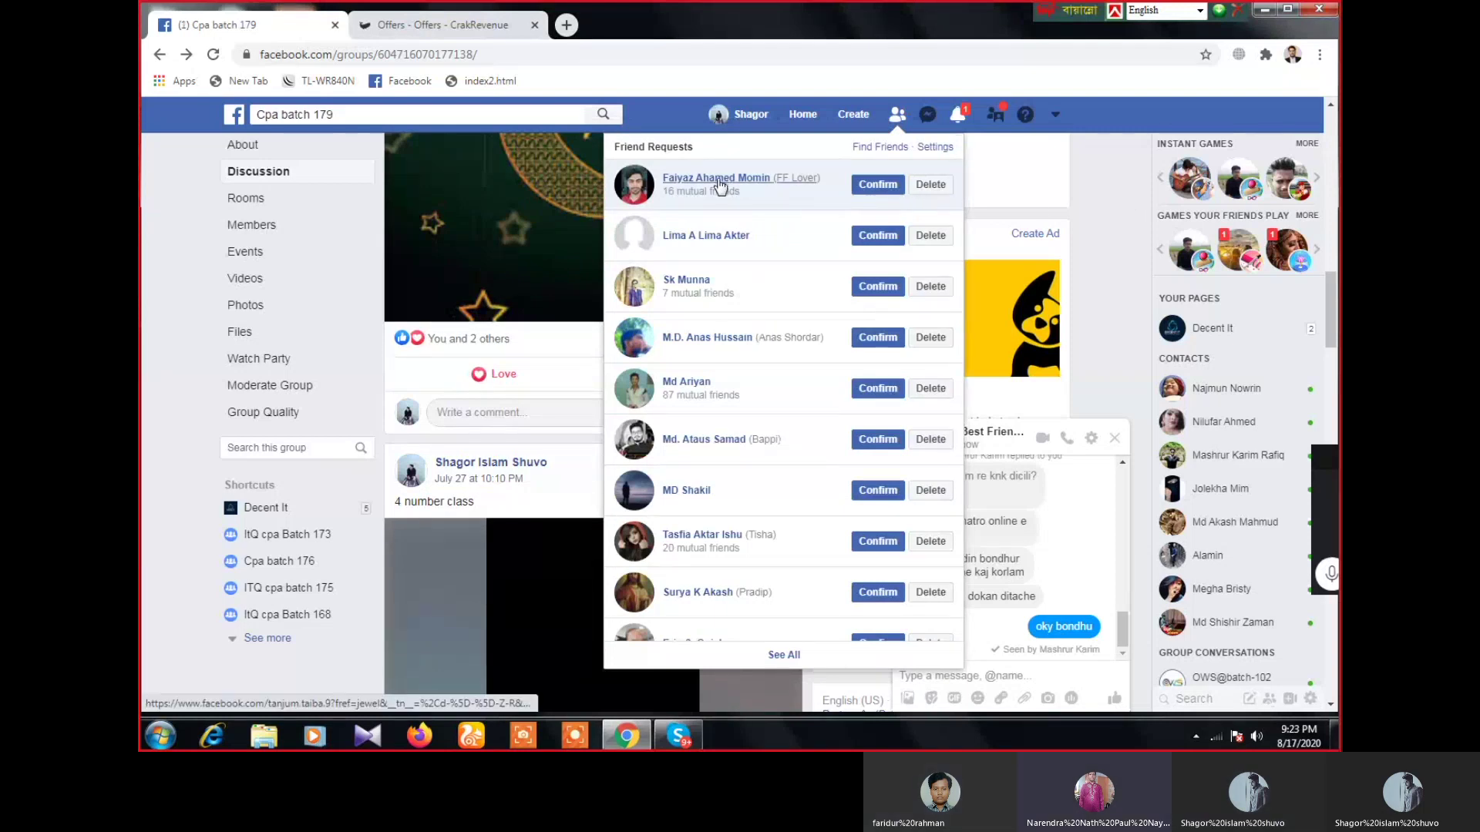
pyautogui.click(1108, 182)
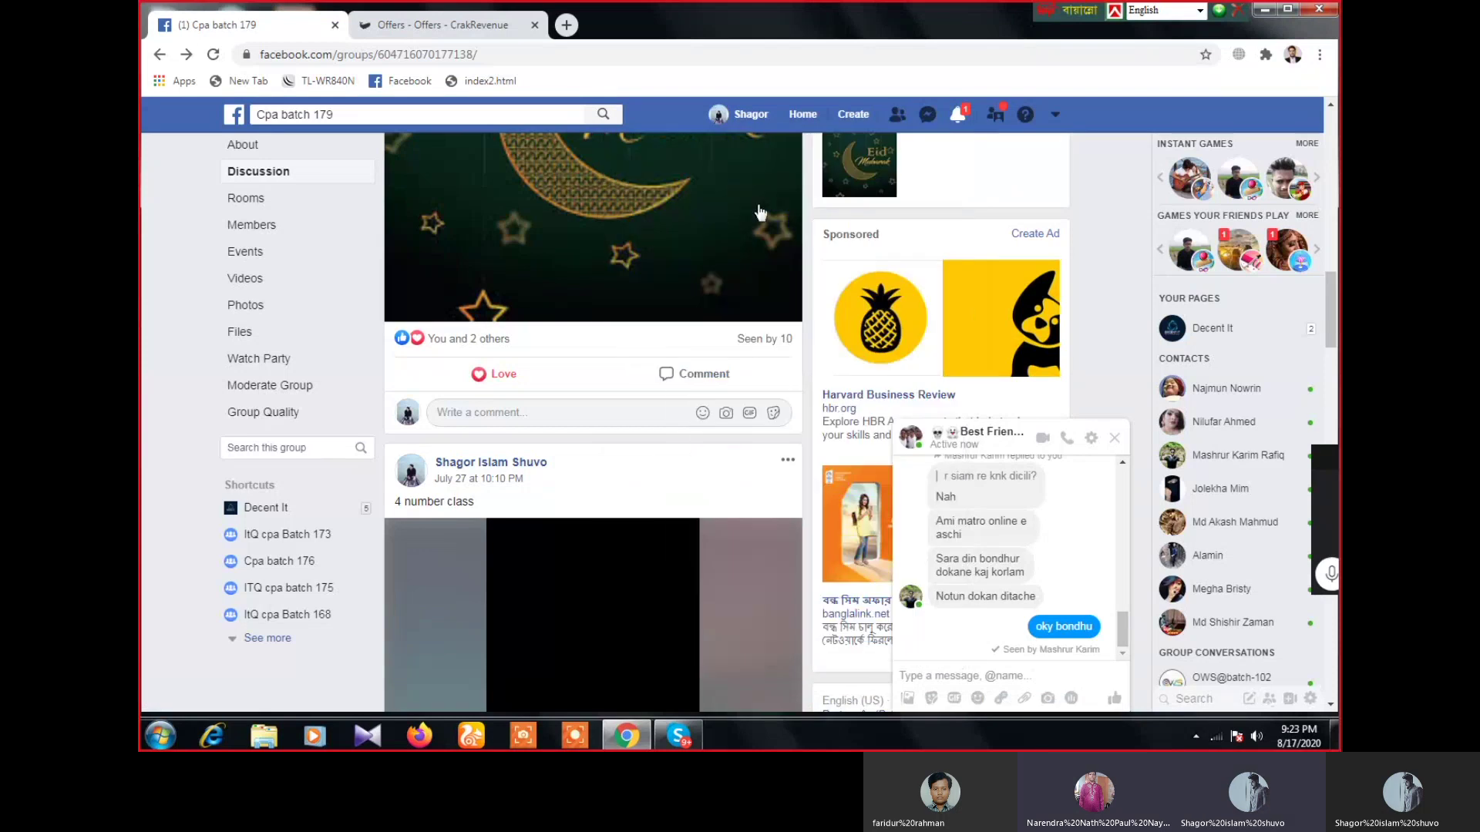
pyautogui.click(680, 736)
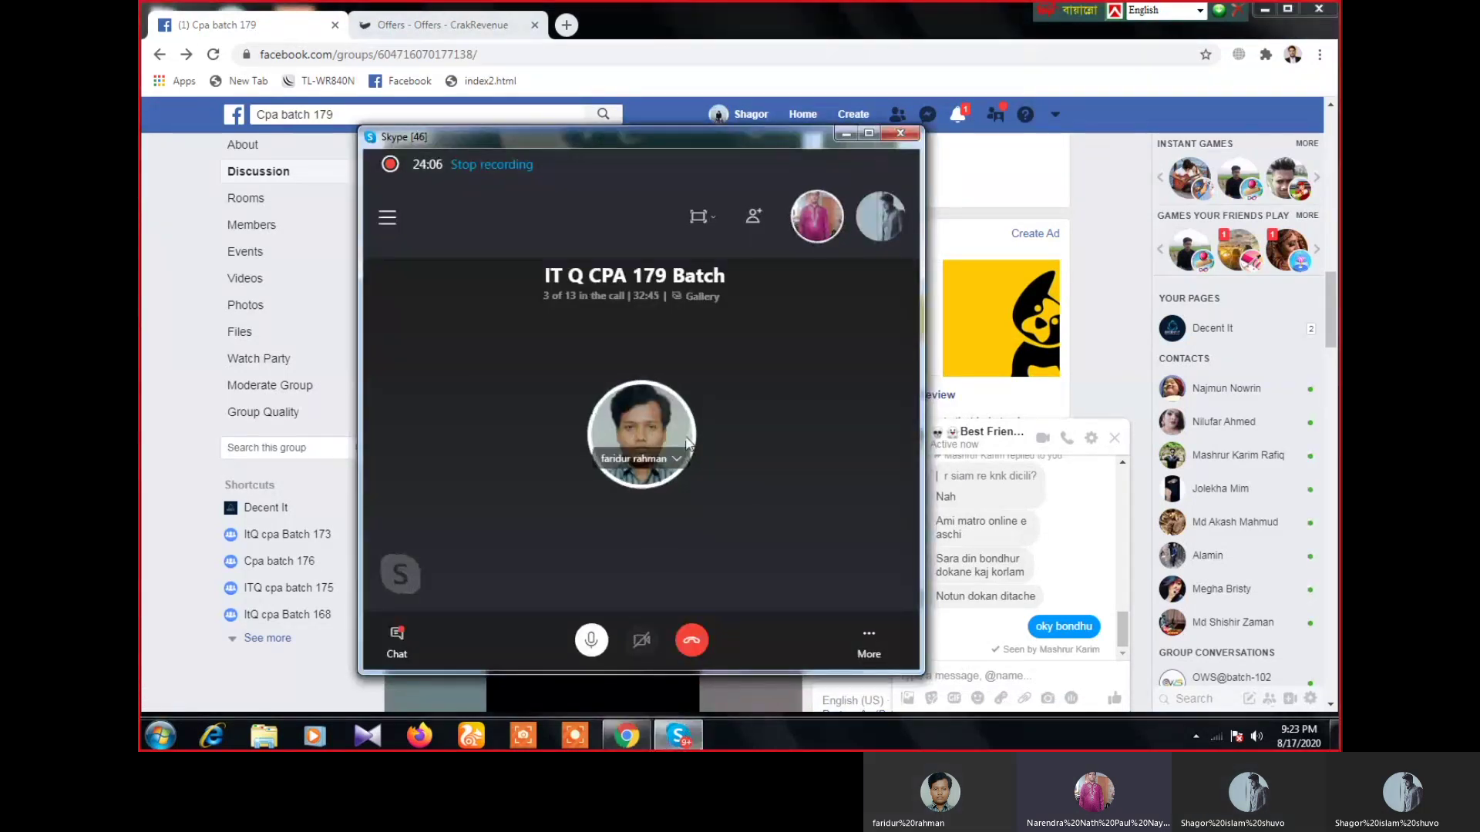
pyautogui.click(845, 137)
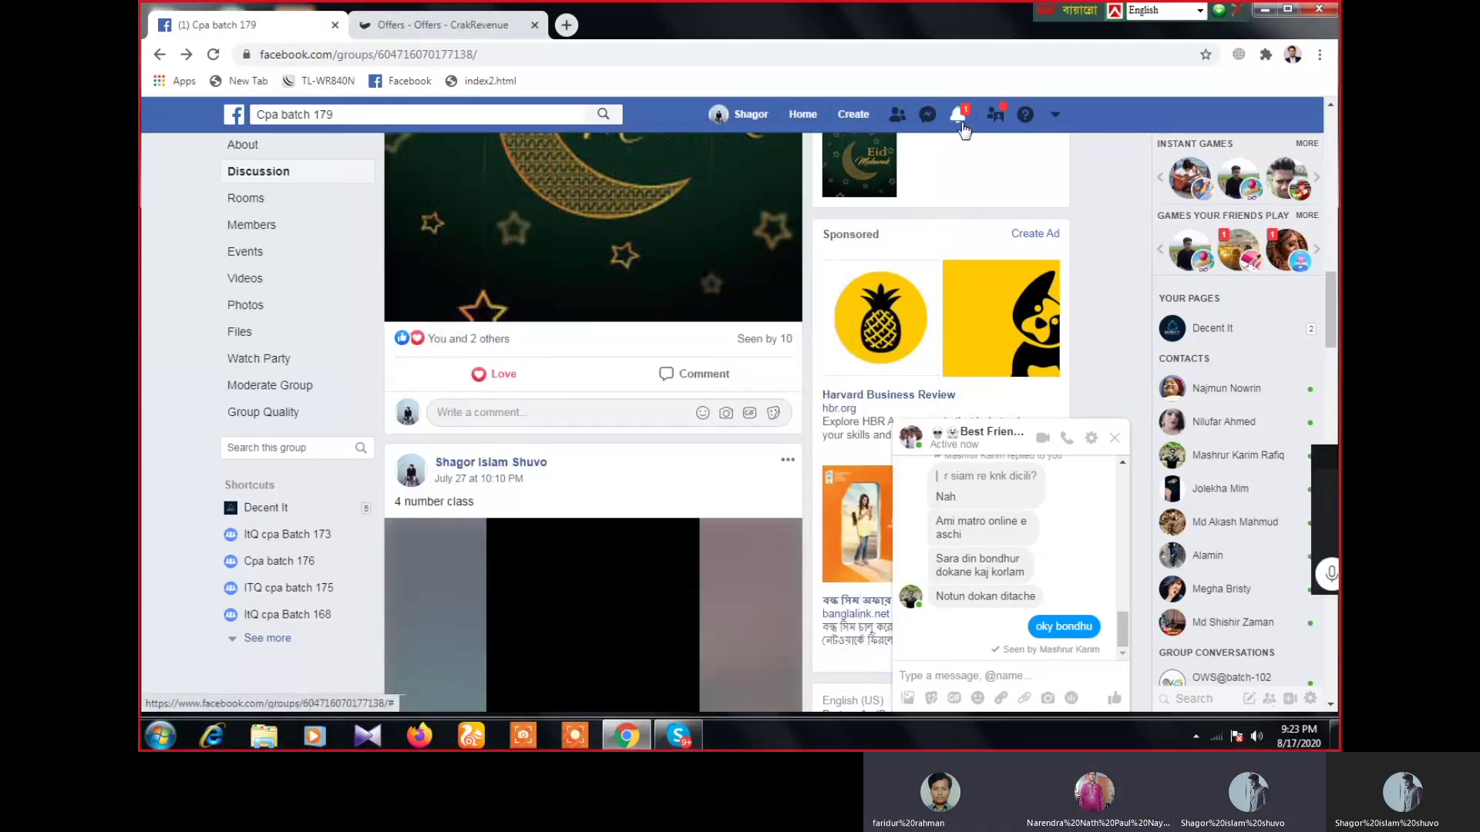
pyautogui.click(961, 116)
pyautogui.click(1096, 200)
pyautogui.click(678, 736)
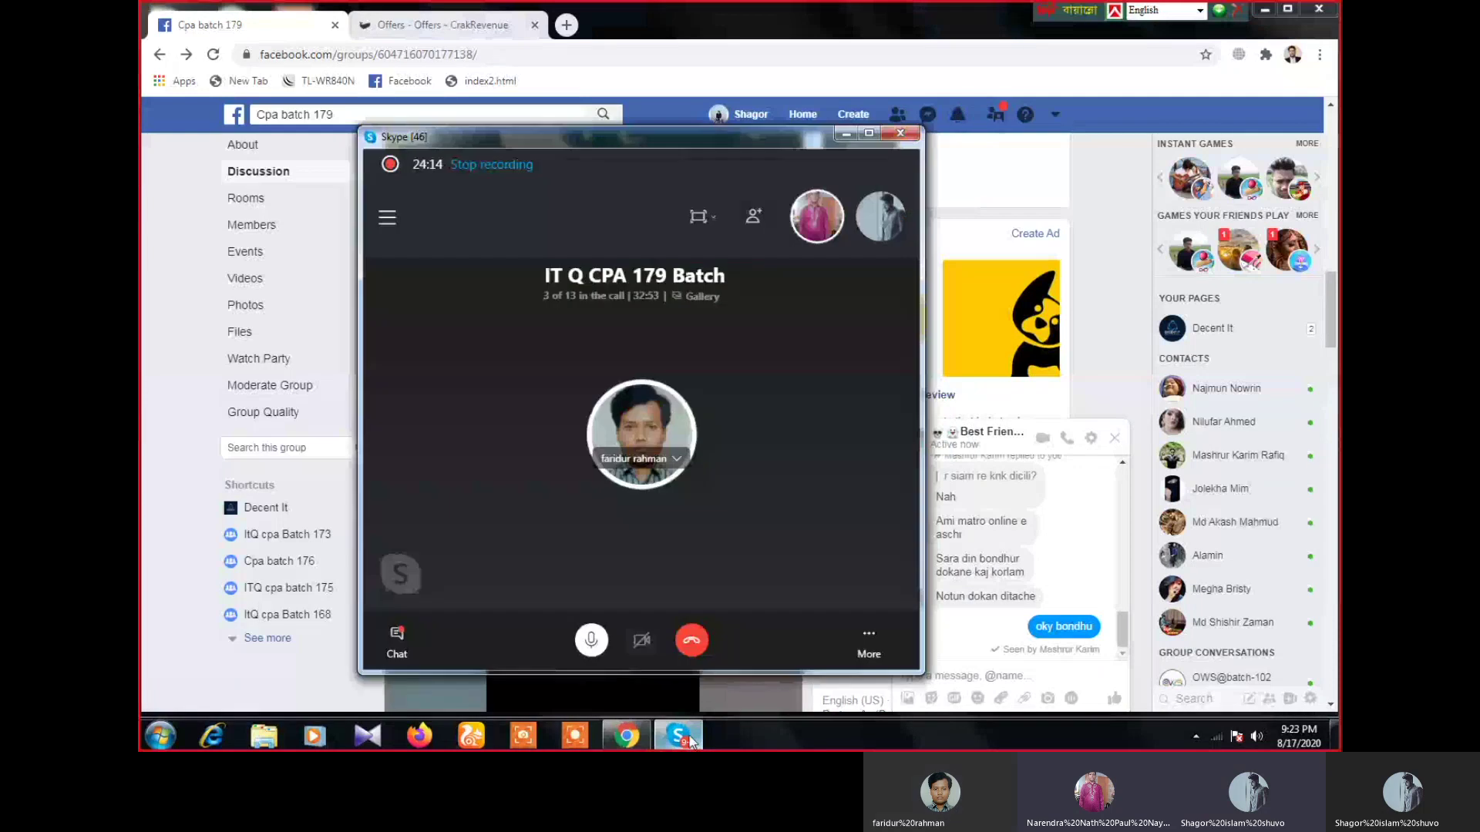
pyautogui.click(846, 135)
# - Close the one-to-one Messenger chat and scroll back to the group page's top
pyautogui.scroll(-5, 770, 560)
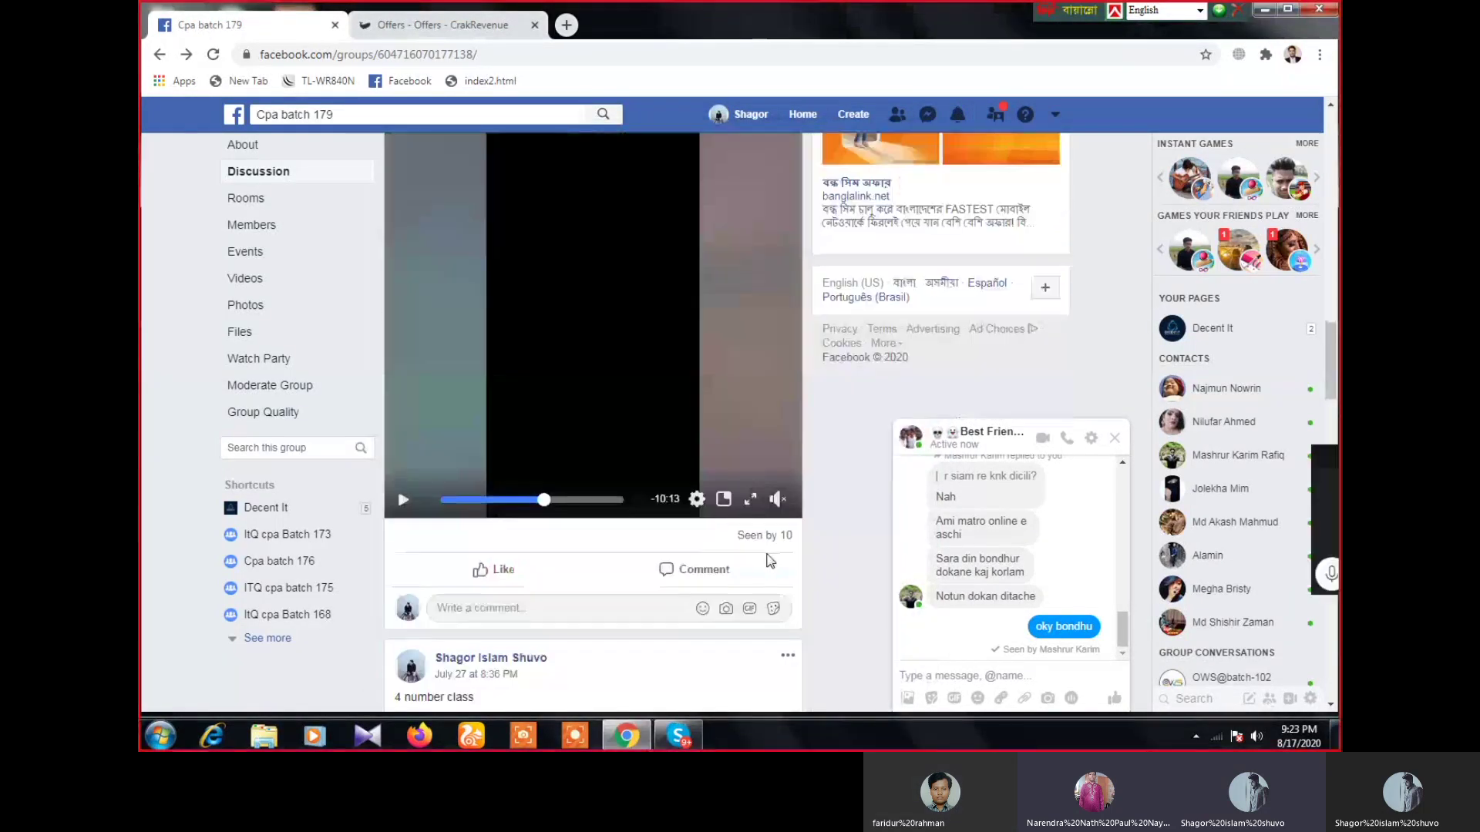
pyautogui.scroll(-10, 769, 561)
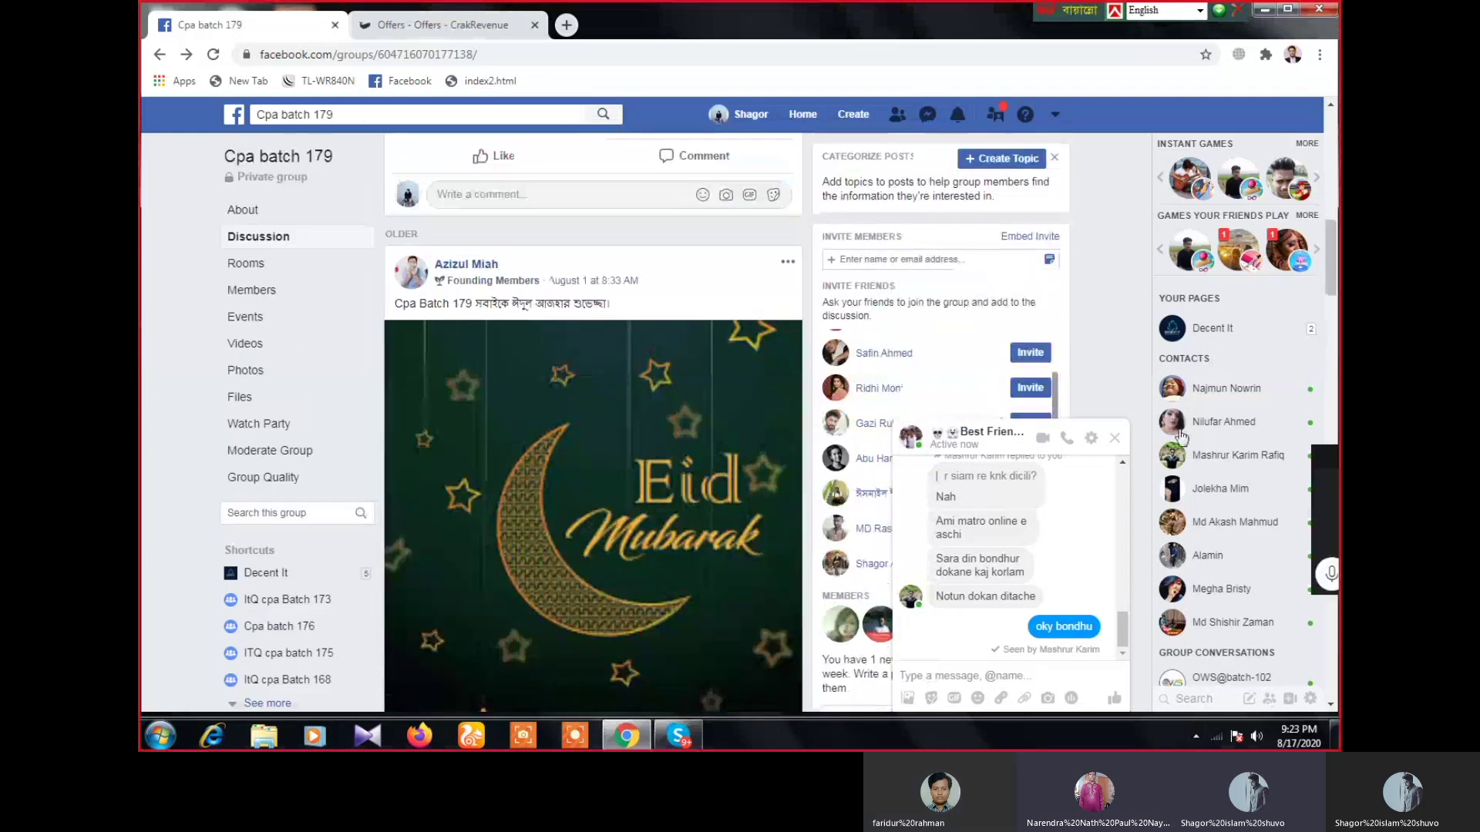
pyautogui.click(1118, 439)
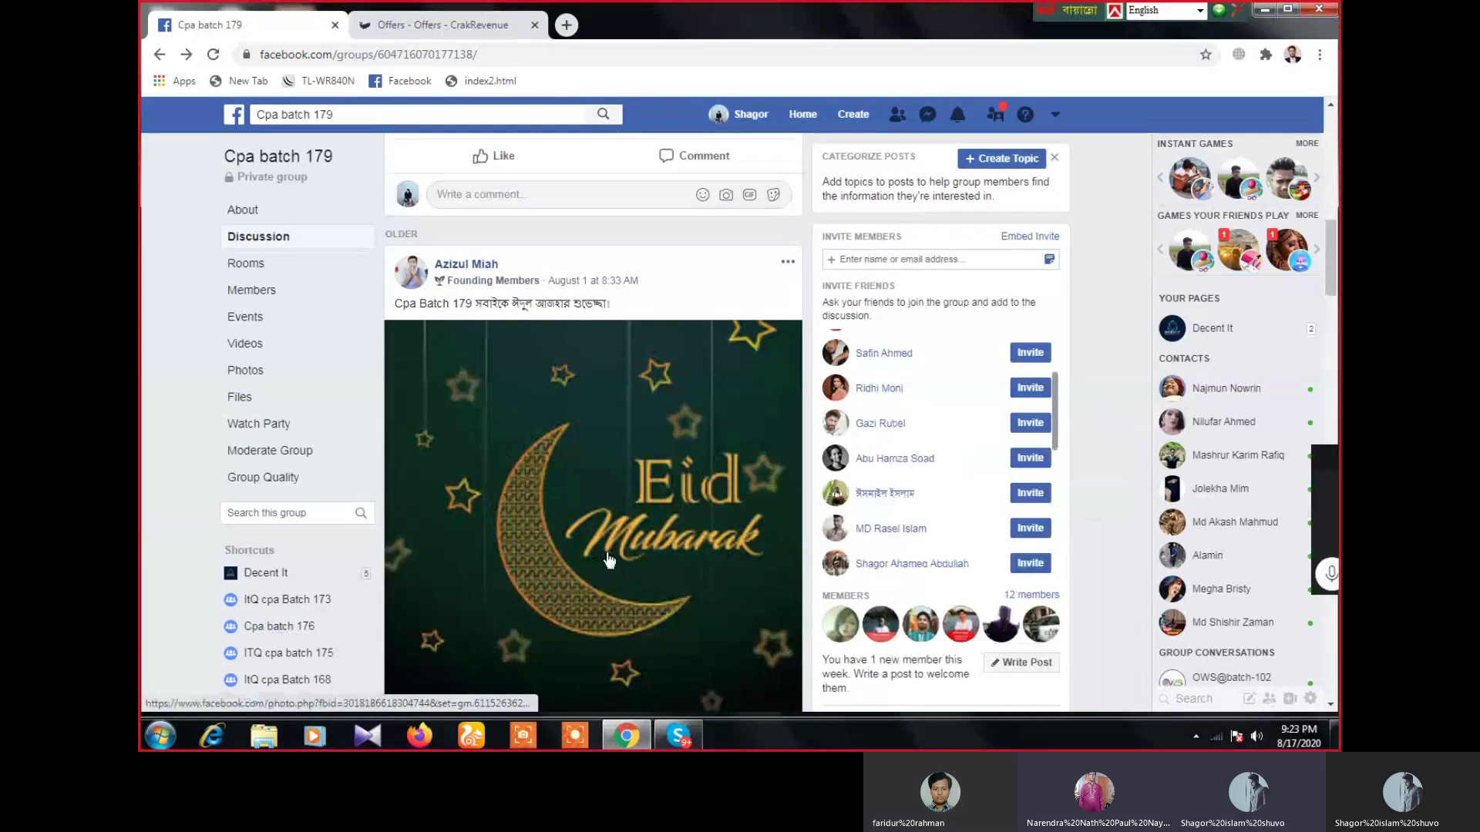
pyautogui.scroll(4, 609, 558)
pyautogui.scroll(7, 608, 558)
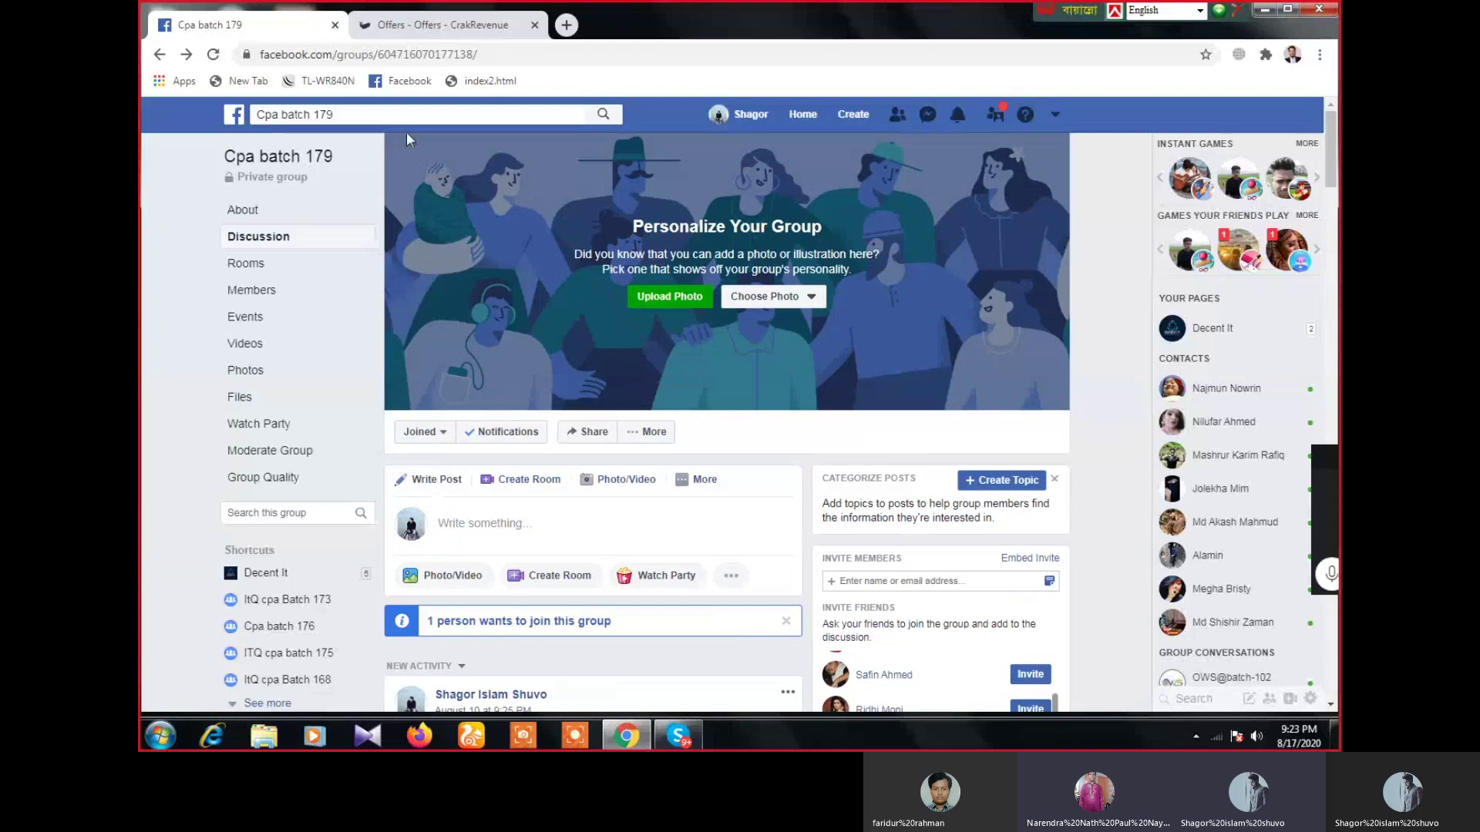
# - Return to CrakRevenue Offers and mute the participant in the IT Q CPA 179 Batch call
pyautogui.click(414, 22)
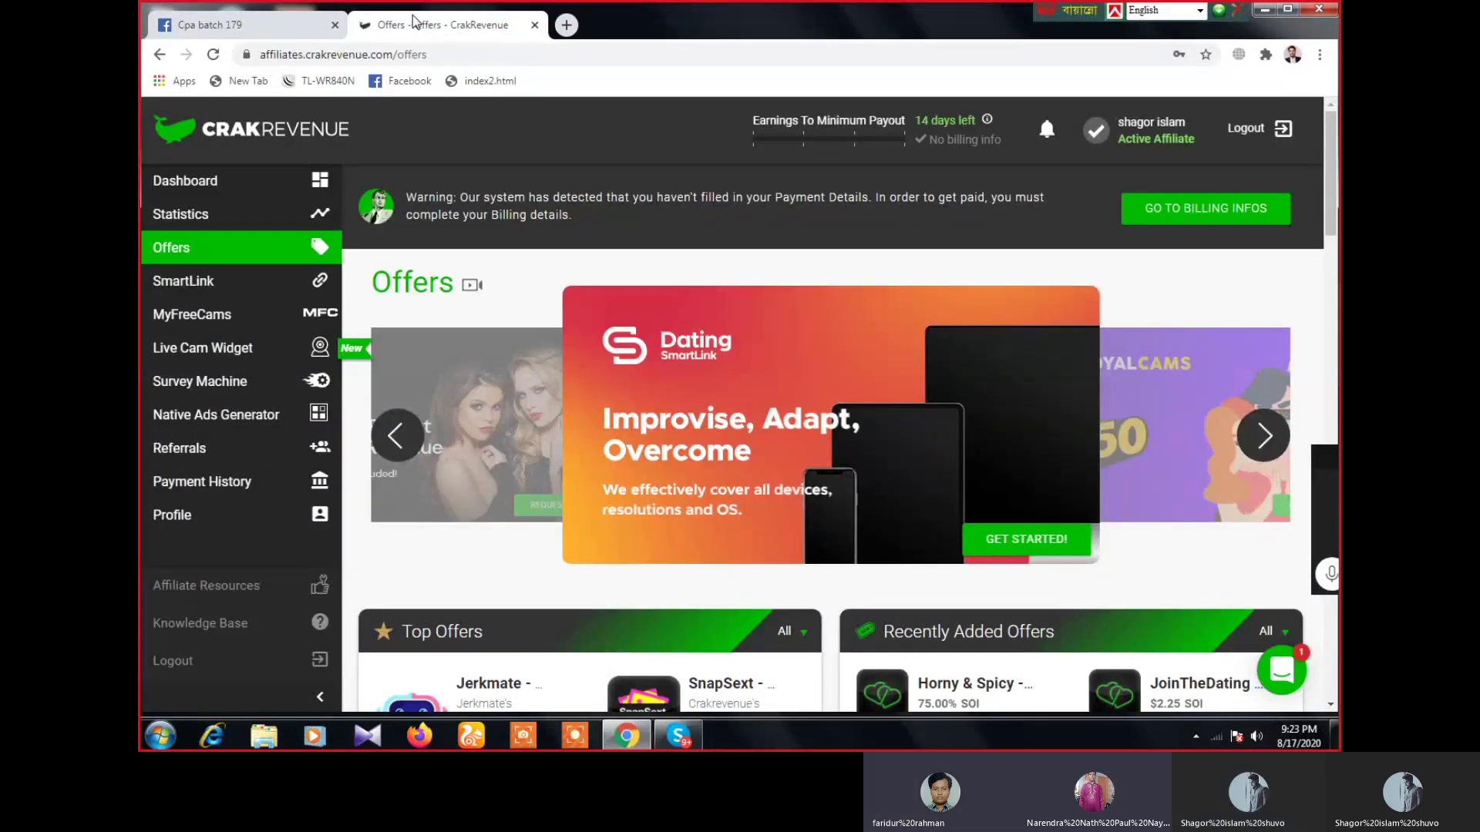
pyautogui.scroll(-4, 767, 422)
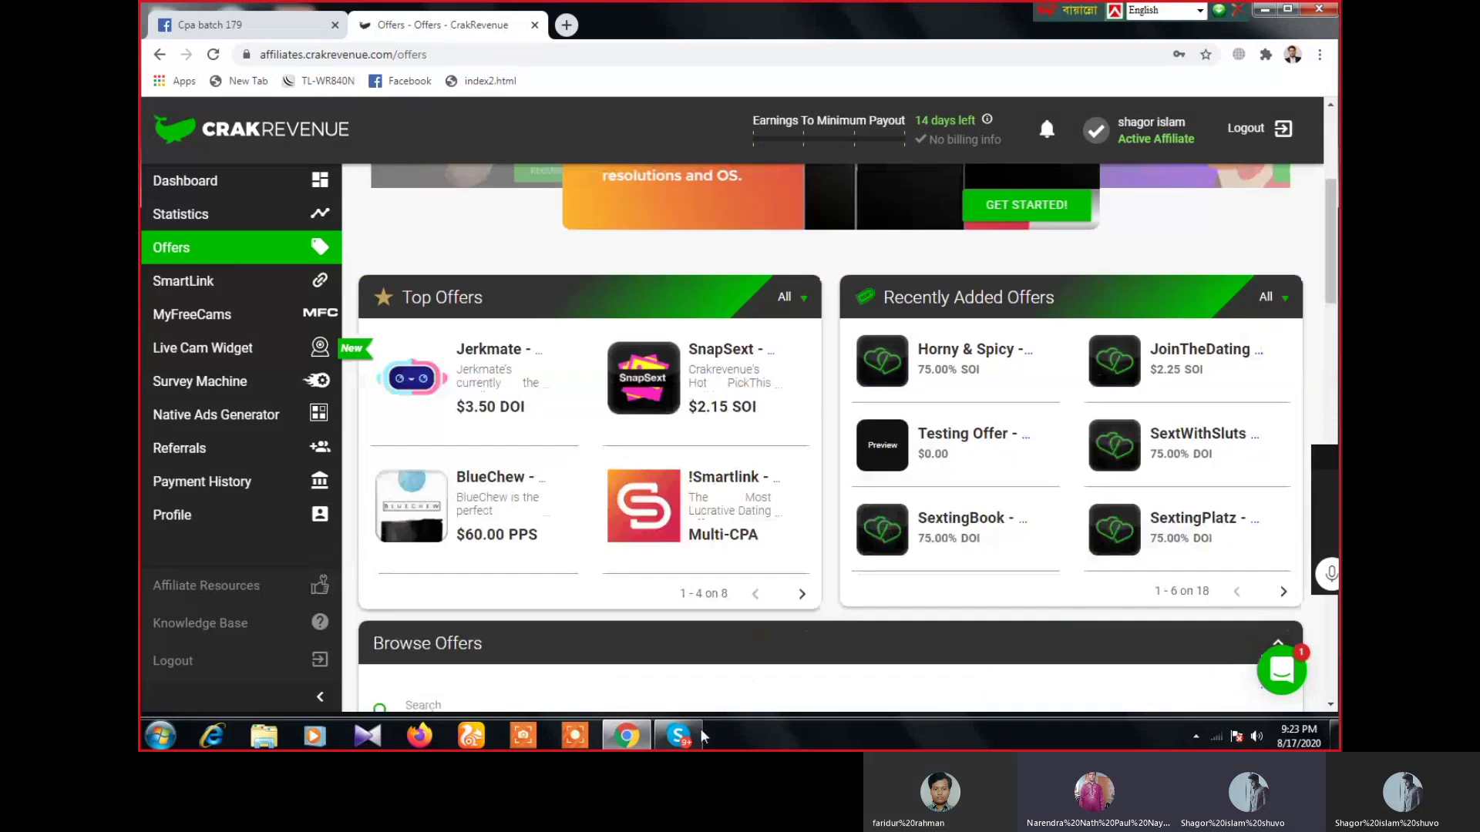
pyautogui.click(678, 736)
pyautogui.click(678, 736)
pyautogui.click(678, 736)
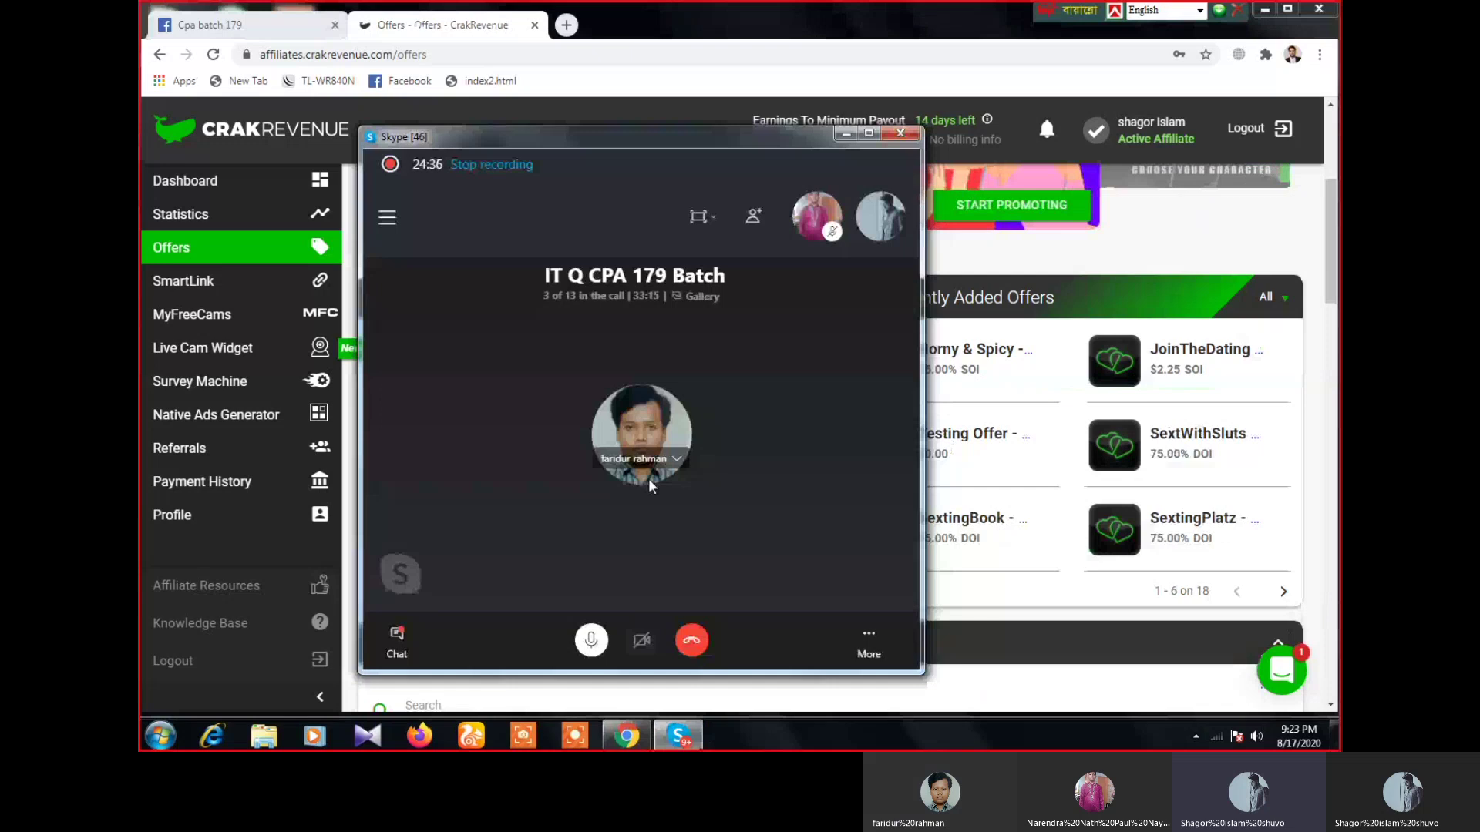
pyautogui.rightClick(649, 479)
pyautogui.click(698, 472)
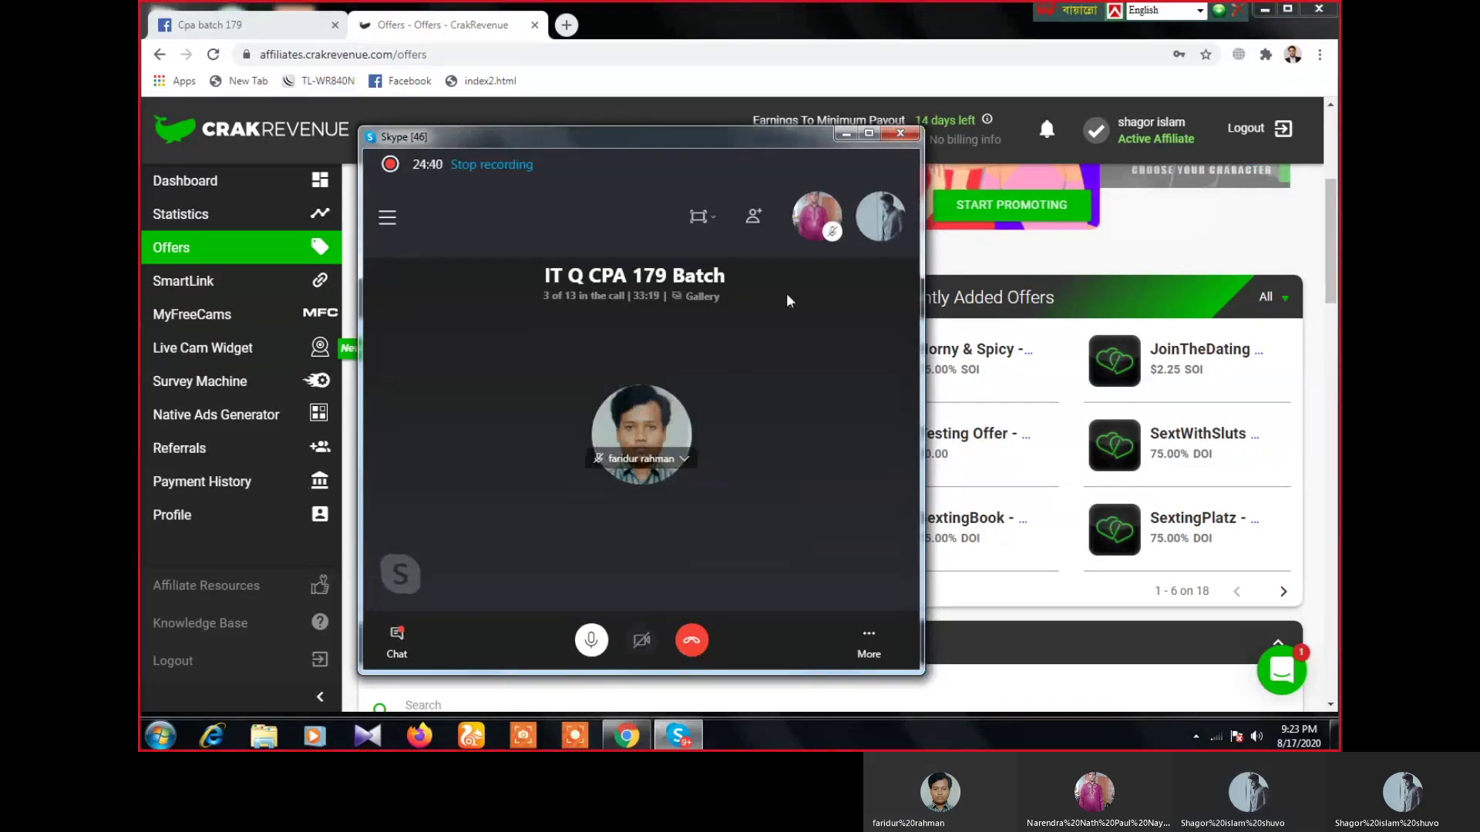